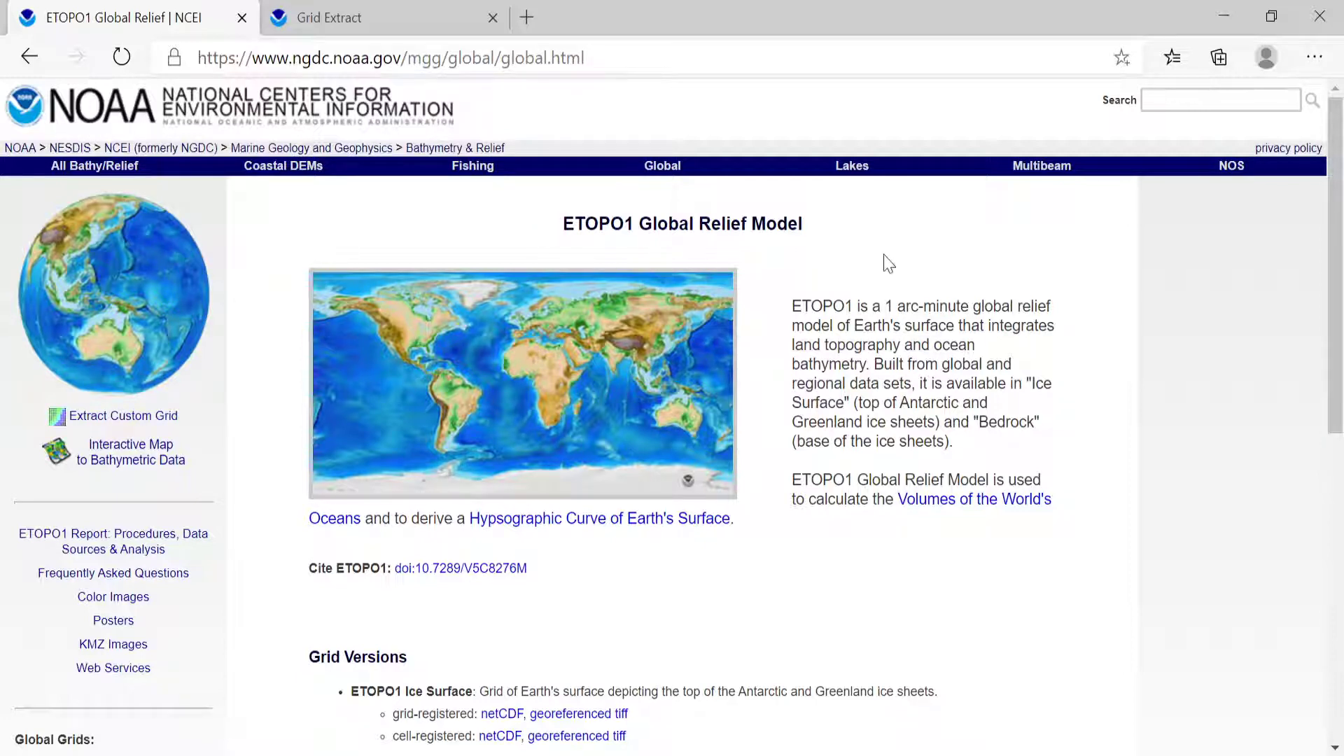
Examine the netCDF and georeferenced tiff download options for the grid-registered ETOPO1 Ice Surface on the Global Relief Model page.
{"action": "scroll", "coordinate": [885, 261], "scroll_direction": "down", "scroll_amount": 3}
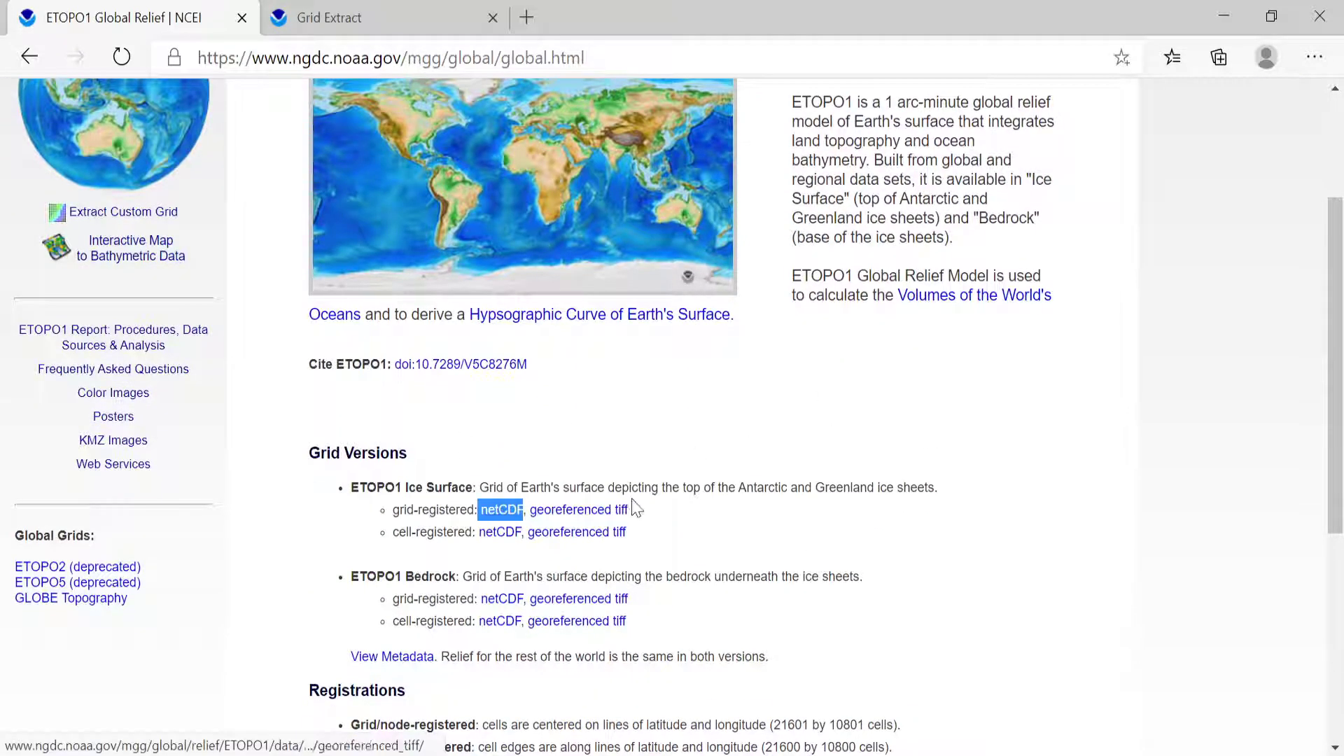
{"action": "right_click", "coordinate": [632, 516]}
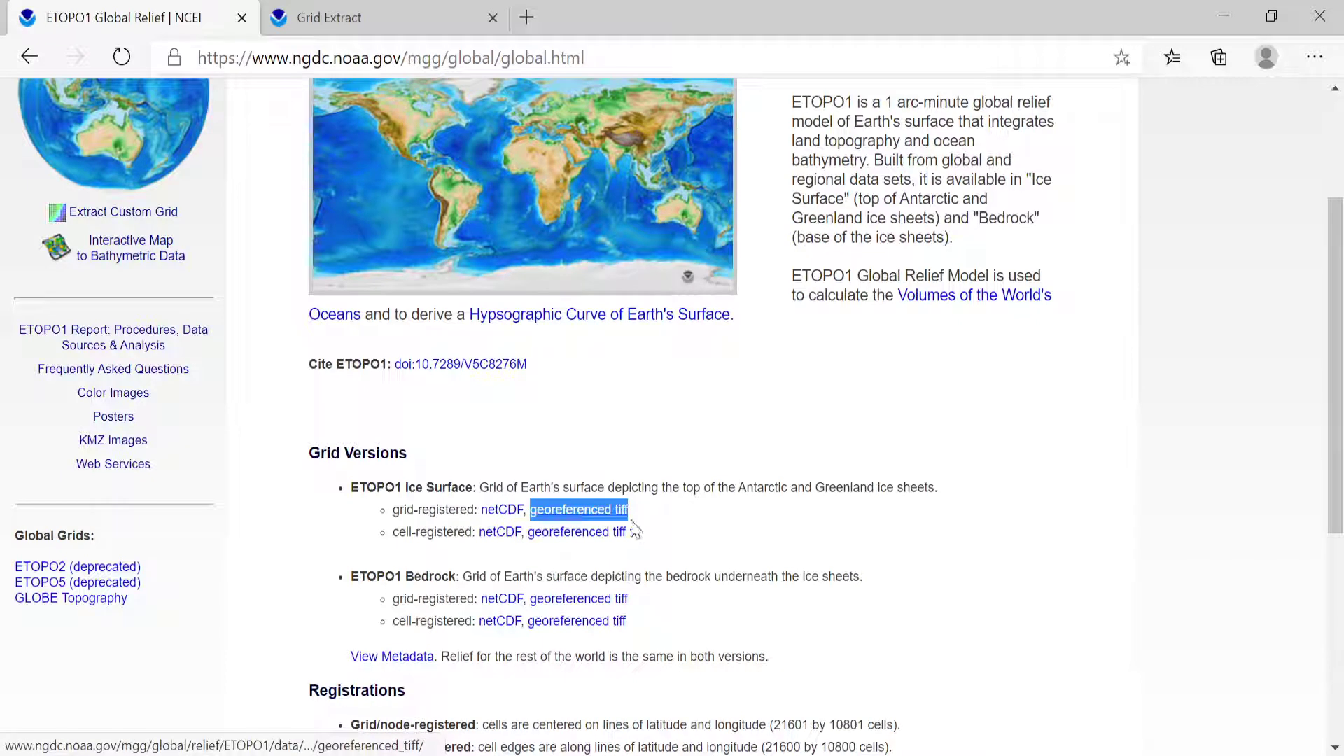
{"action": "left_click", "coordinate": [658, 516]}
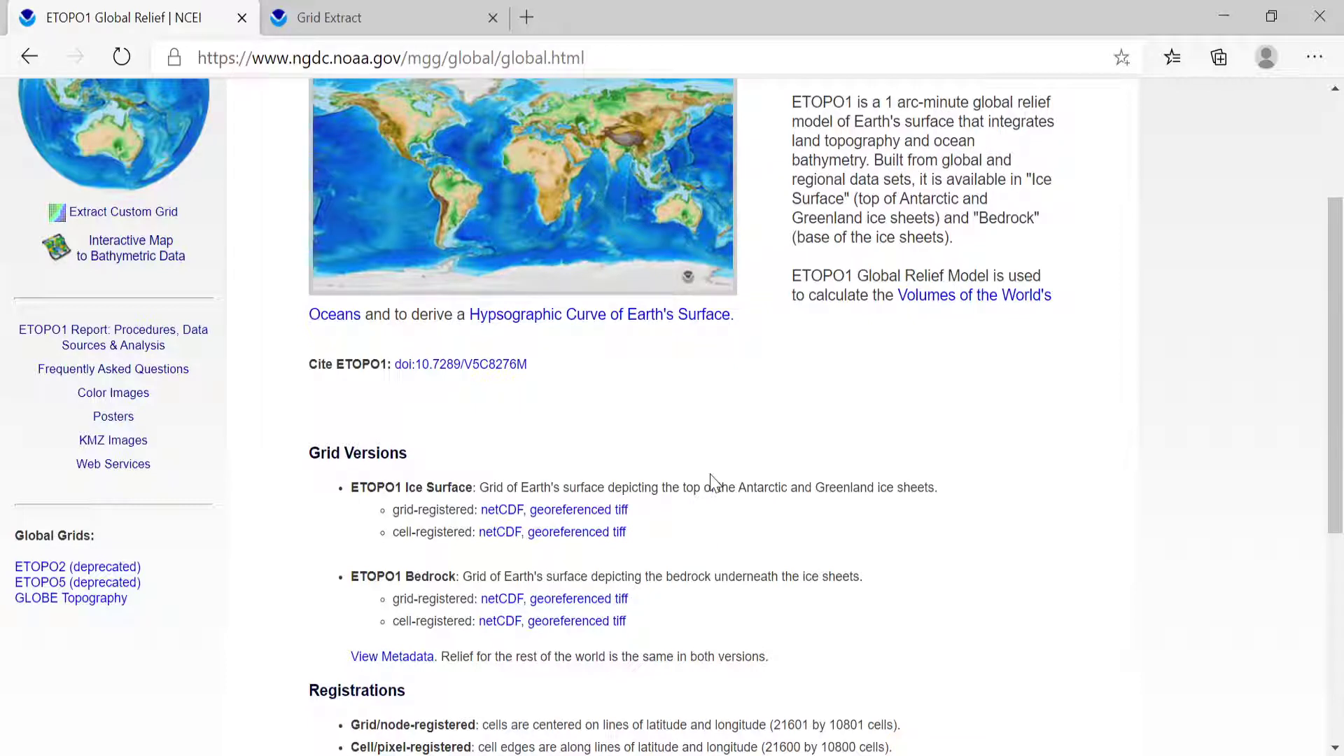
{"action": "scroll", "coordinate": [1033, 476], "scroll_direction": "up", "scroll_amount": 1}
{"action": "scroll", "coordinate": [1033, 476], "scroll_direction": "up", "scroll_amount": 3}
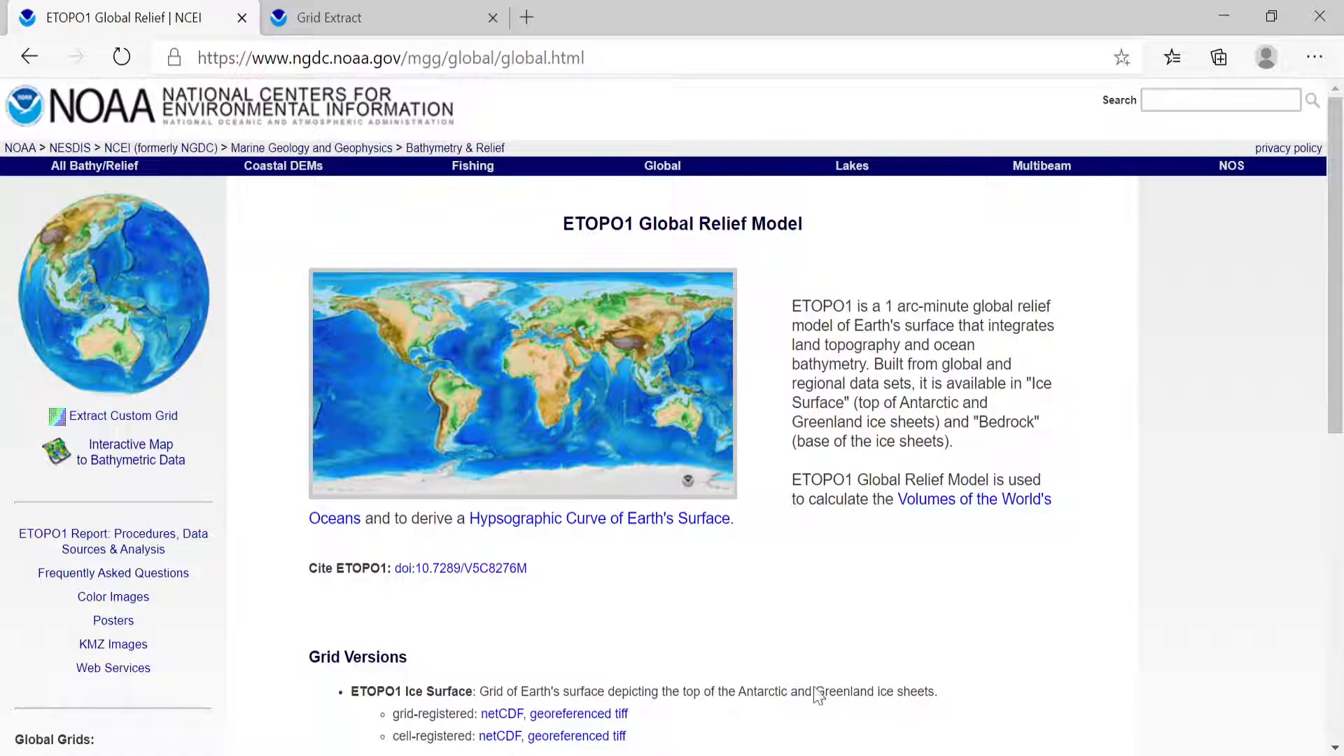
Switch to Visual Studio Code and review the NumPy import and the xm and yn coordinate ranges in bathymetry.py.
{"action": "key", "text": "alt+Tab"}
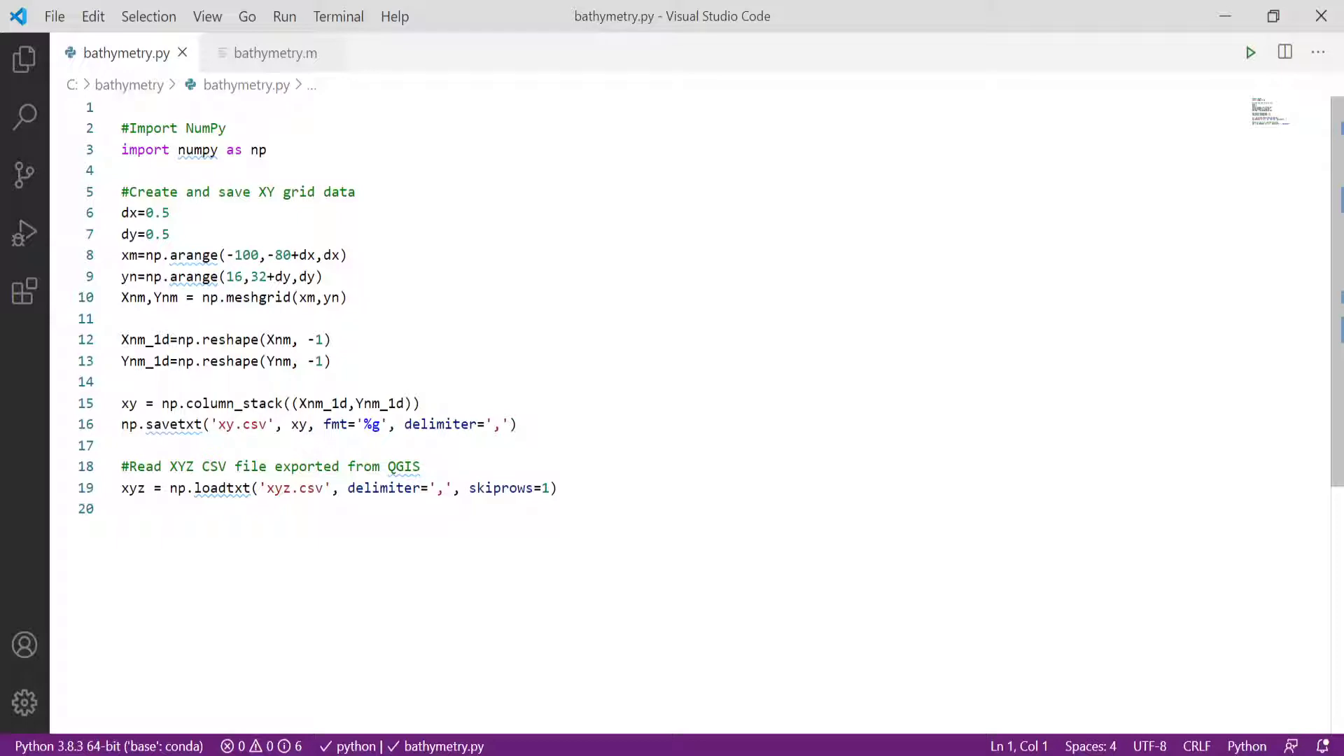
{"action": "double_click", "coordinate": [206, 128]}
{"action": "left_click", "coordinate": [226, 128]}
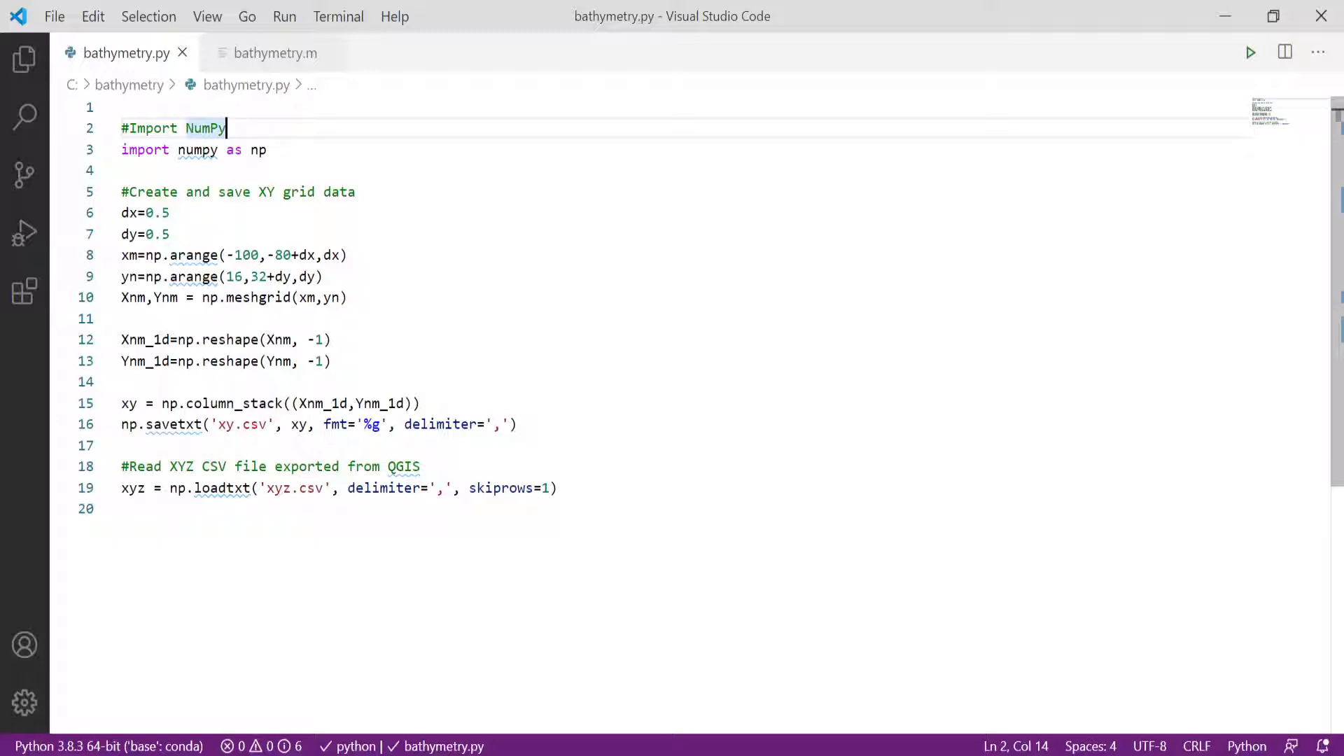
{"action": "left_click_drag", "start_coordinate": [228, 255], "coordinate": [259, 255]}
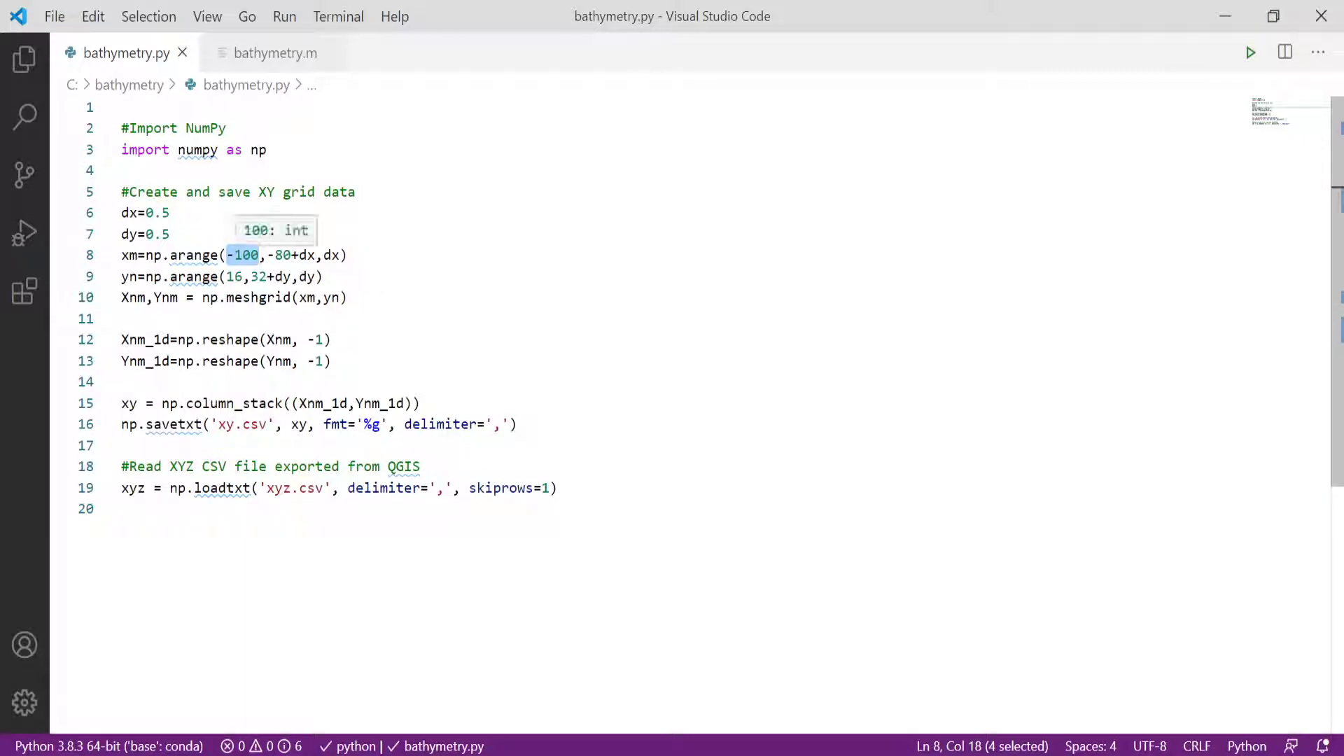
{"action": "left_click_drag", "start_coordinate": [268, 255], "coordinate": [243, 277]}
{"action": "left_click", "coordinate": [242, 276]}
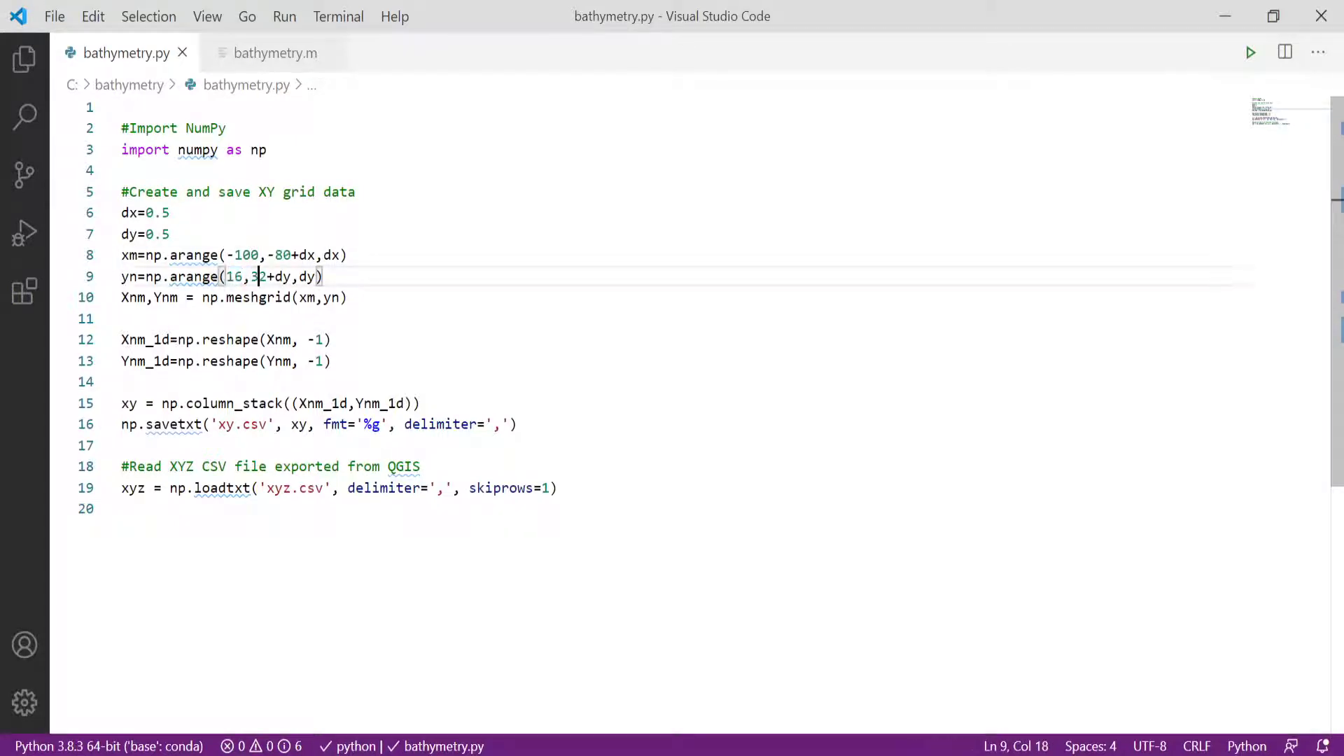
{"action": "left_click_drag", "start_coordinate": [122, 255], "coordinate": [121, 298]}
{"action": "left_click", "coordinate": [175, 276]}
Review the dx and dy grid spacing definitions in the Python script.
{"action": "key", "text": "Up"}
{"action": "key", "text": "End"}
{"action": "key", "text": "Up"}
{"action": "left_click", "coordinate": [130, 213]}
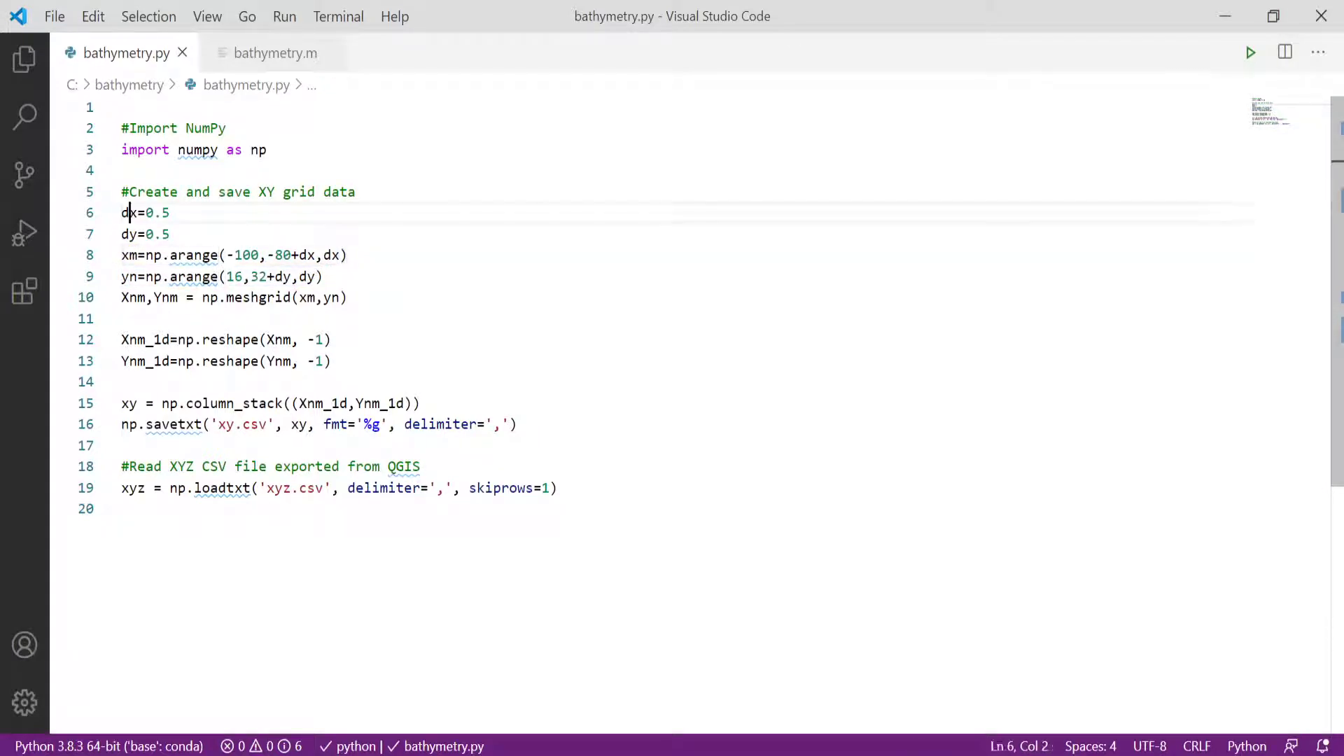
{"action": "double_click", "coordinate": [129, 213]}
{"action": "double_click", "coordinate": [129, 234]}
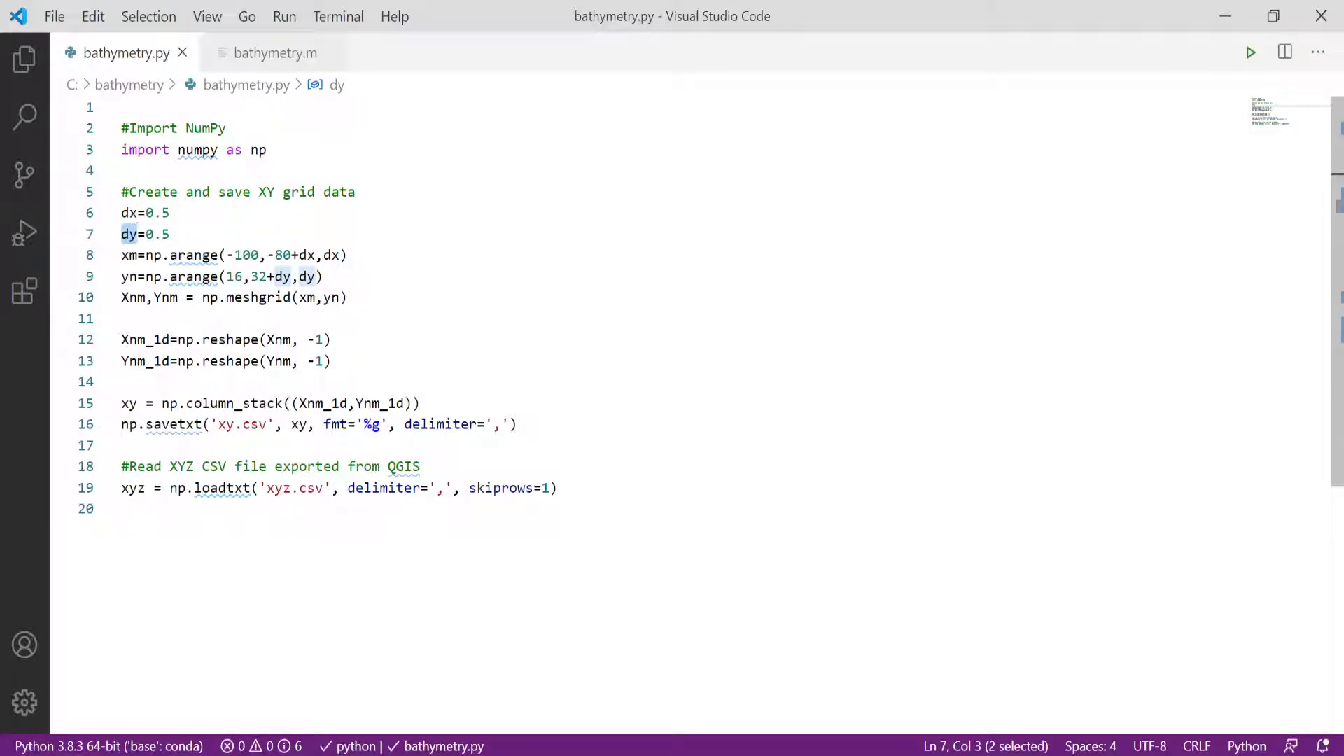
{"action": "key", "text": "Up"}
{"action": "key", "text": "End"}
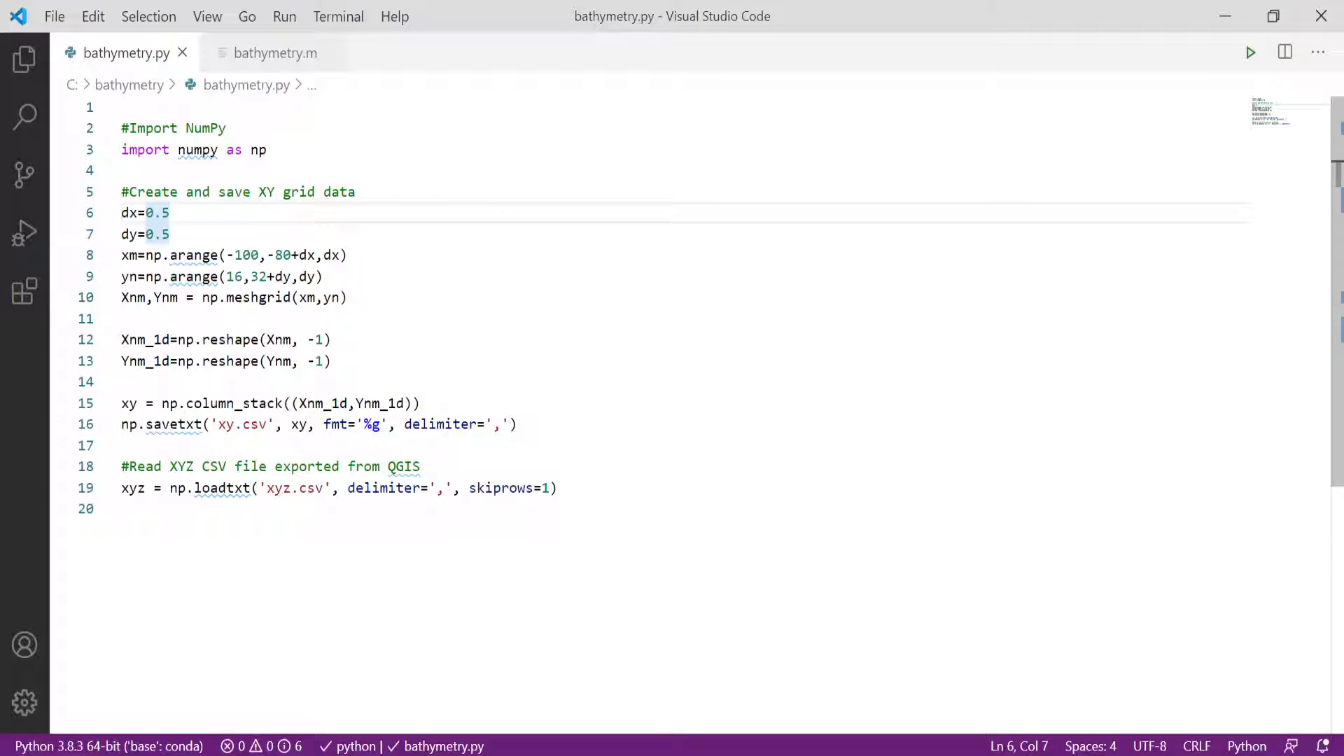
Review how the two arange lines use the spacing to build the xm and yn vectors.
{"action": "mouse_move", "coordinate": [283, 254]}
{"action": "left_click", "coordinate": [323, 277]}
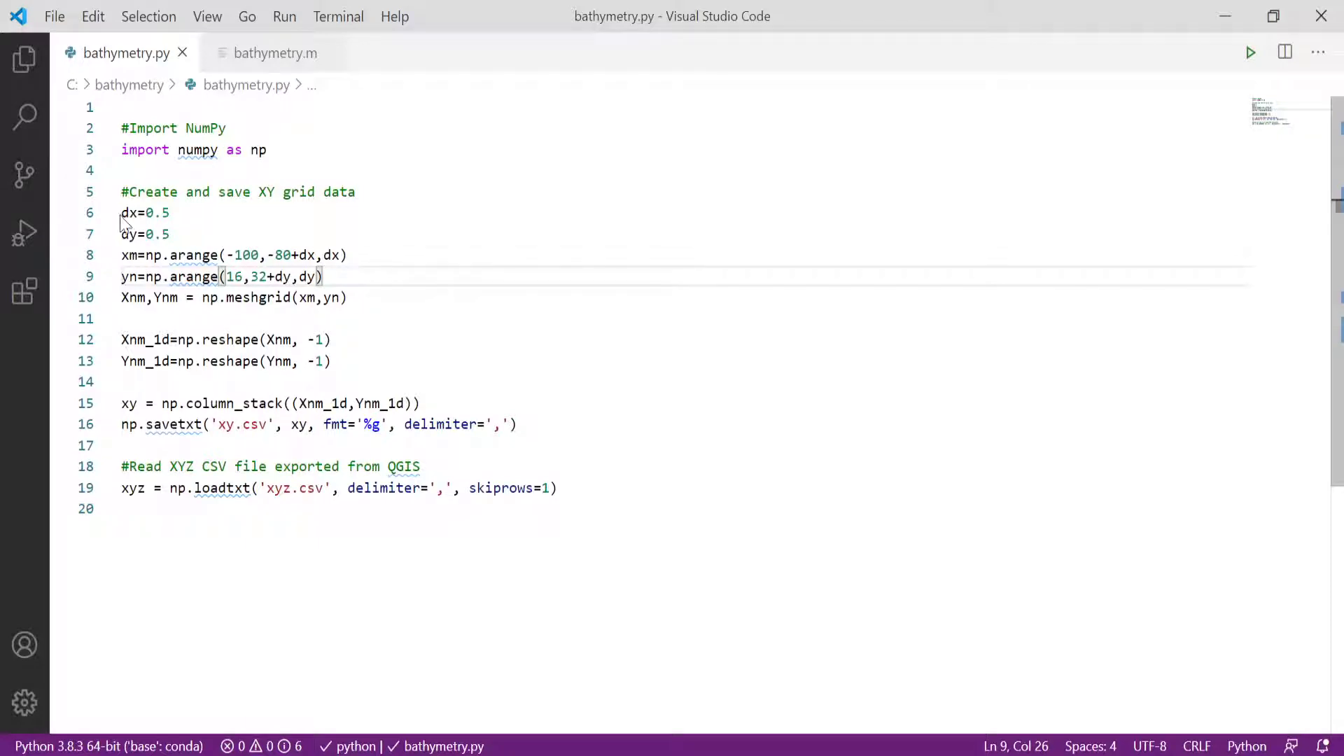
{"action": "left_click", "coordinate": [90, 259]}
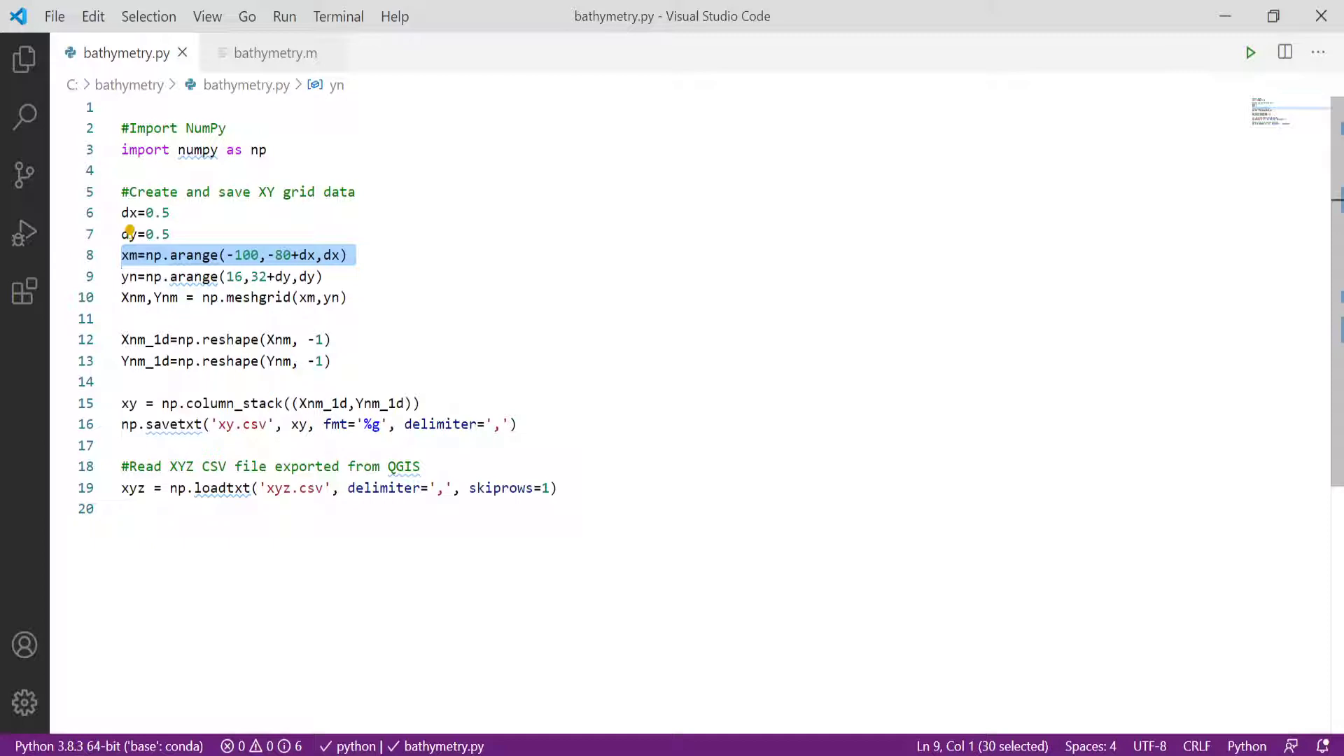
{"action": "left_click", "coordinate": [92, 276]}
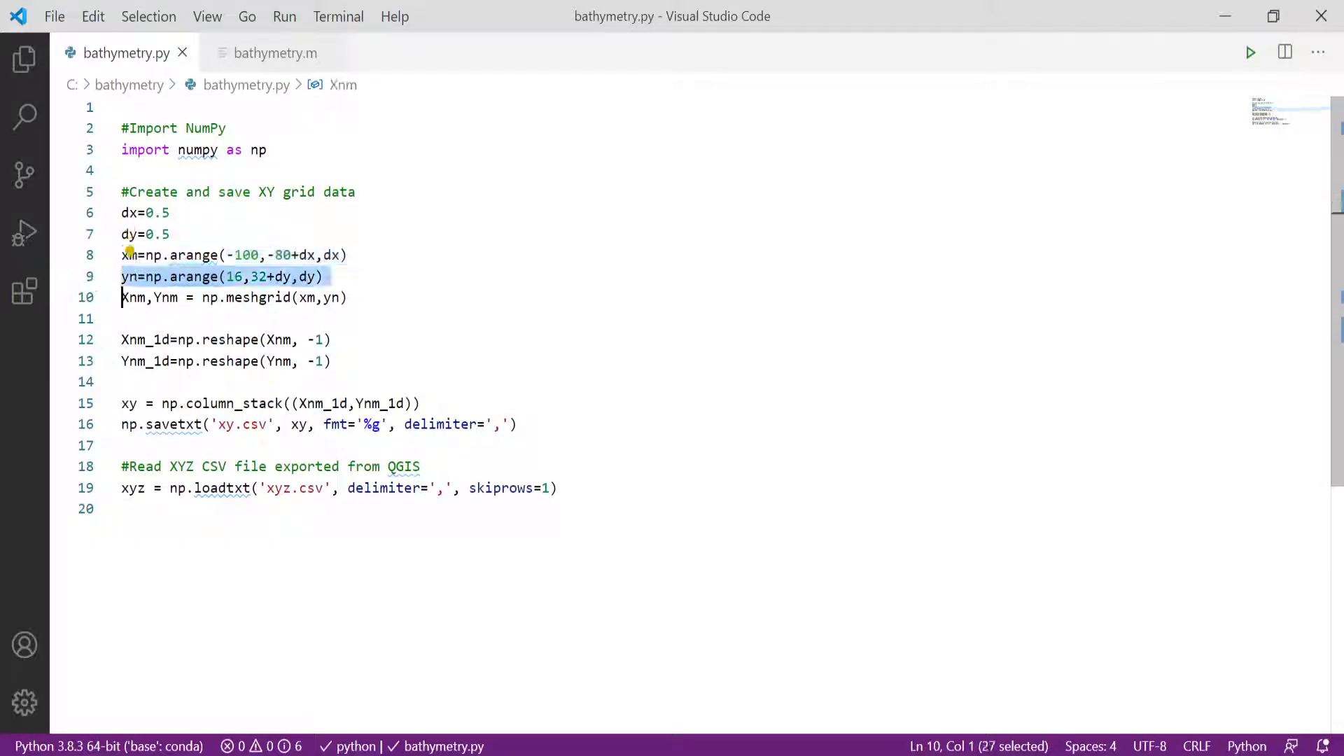
{"action": "left_click", "coordinate": [323, 277]}
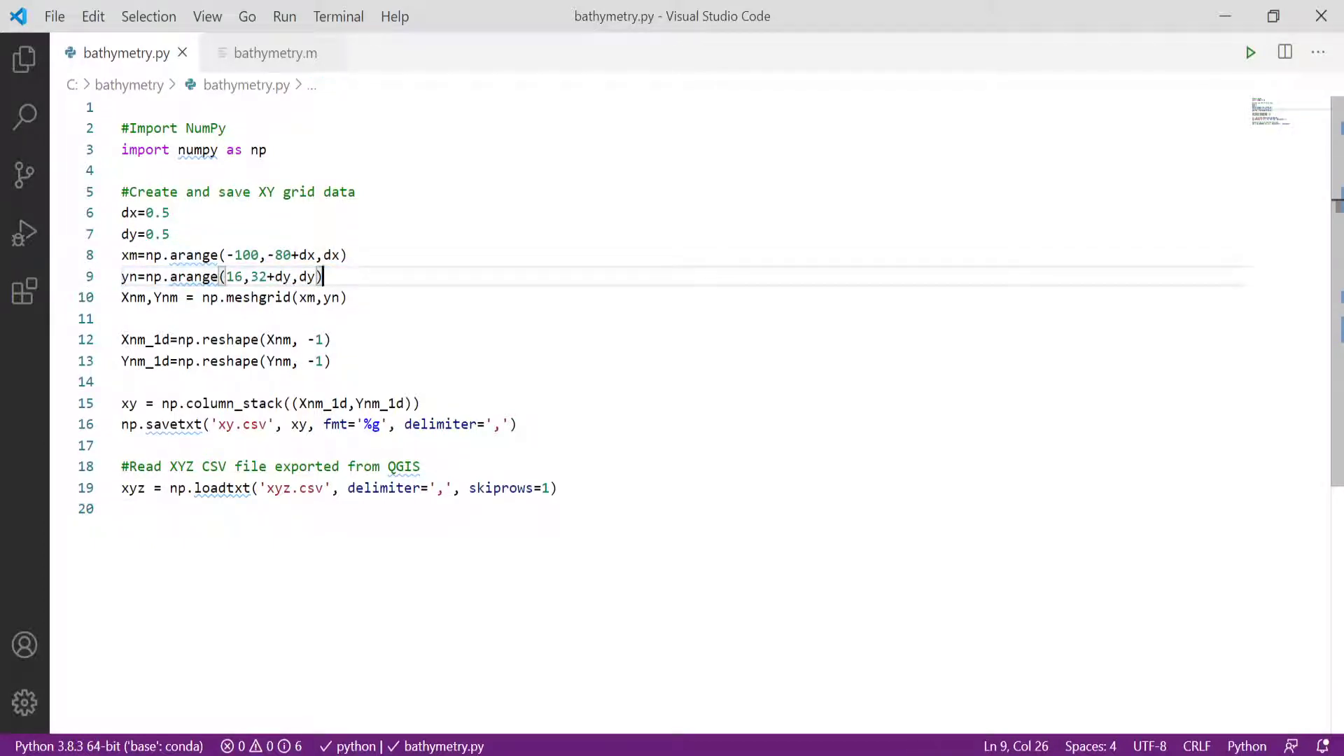
Examine the meshgrid call and its Xnm and Ynm output arrays.
{"action": "double_click", "coordinate": [257, 297]}
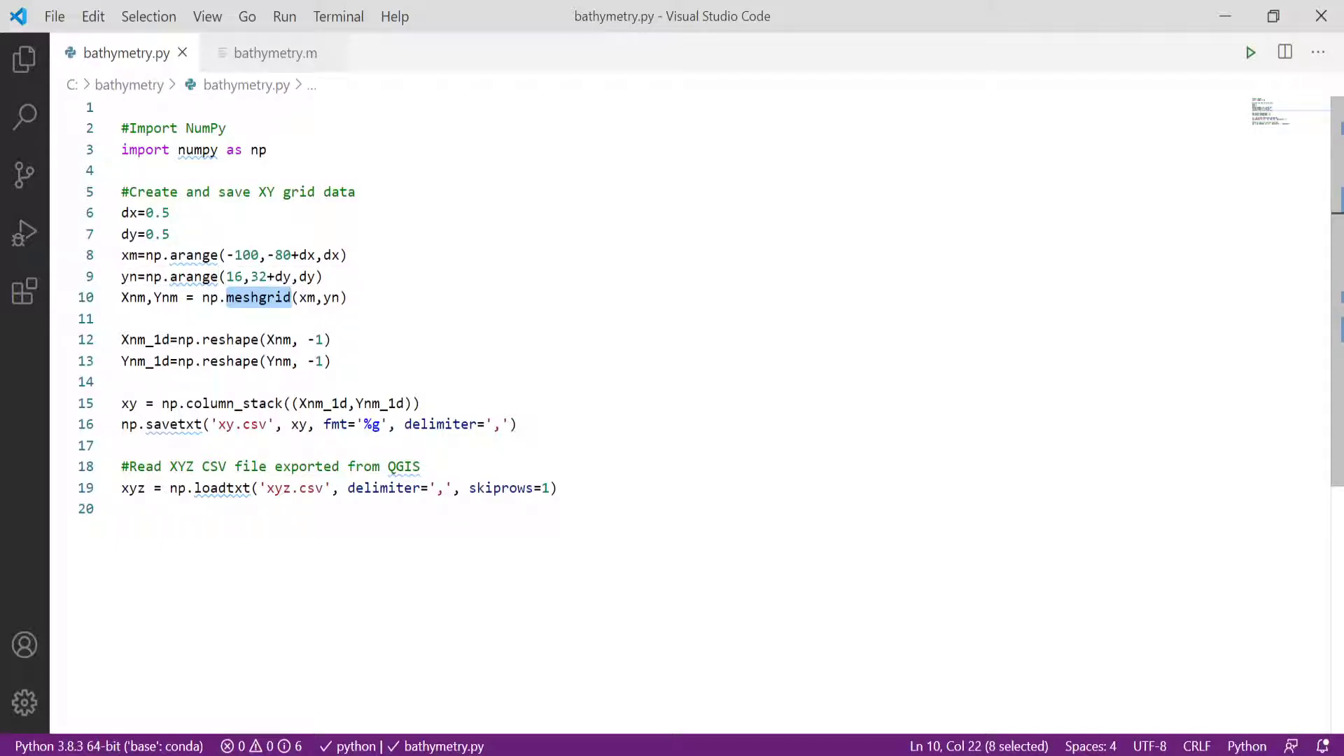
{"action": "double_click", "coordinate": [133, 298]}
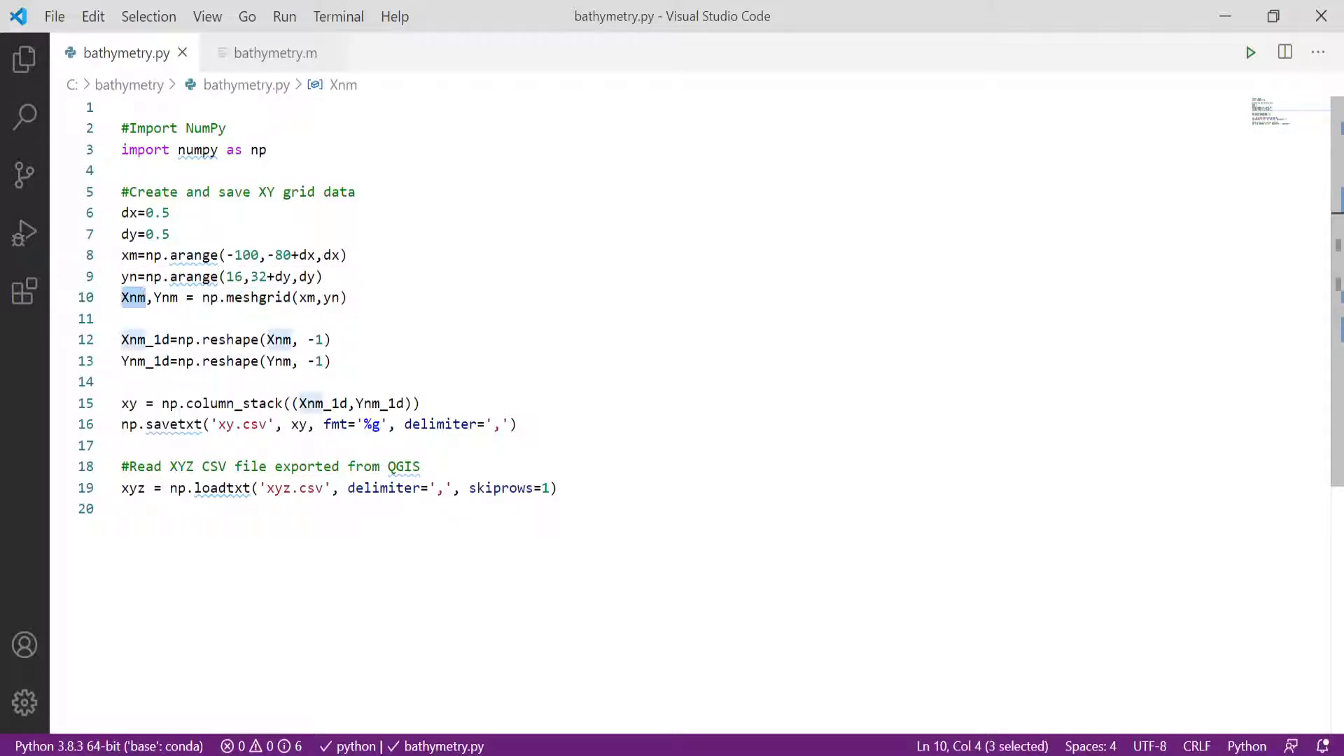
{"action": "double_click", "coordinate": [166, 298]}
{"action": "left_click", "coordinate": [130, 297]}
{"action": "double_click", "coordinate": [133, 298]}
{"action": "left_click", "coordinate": [130, 298]}
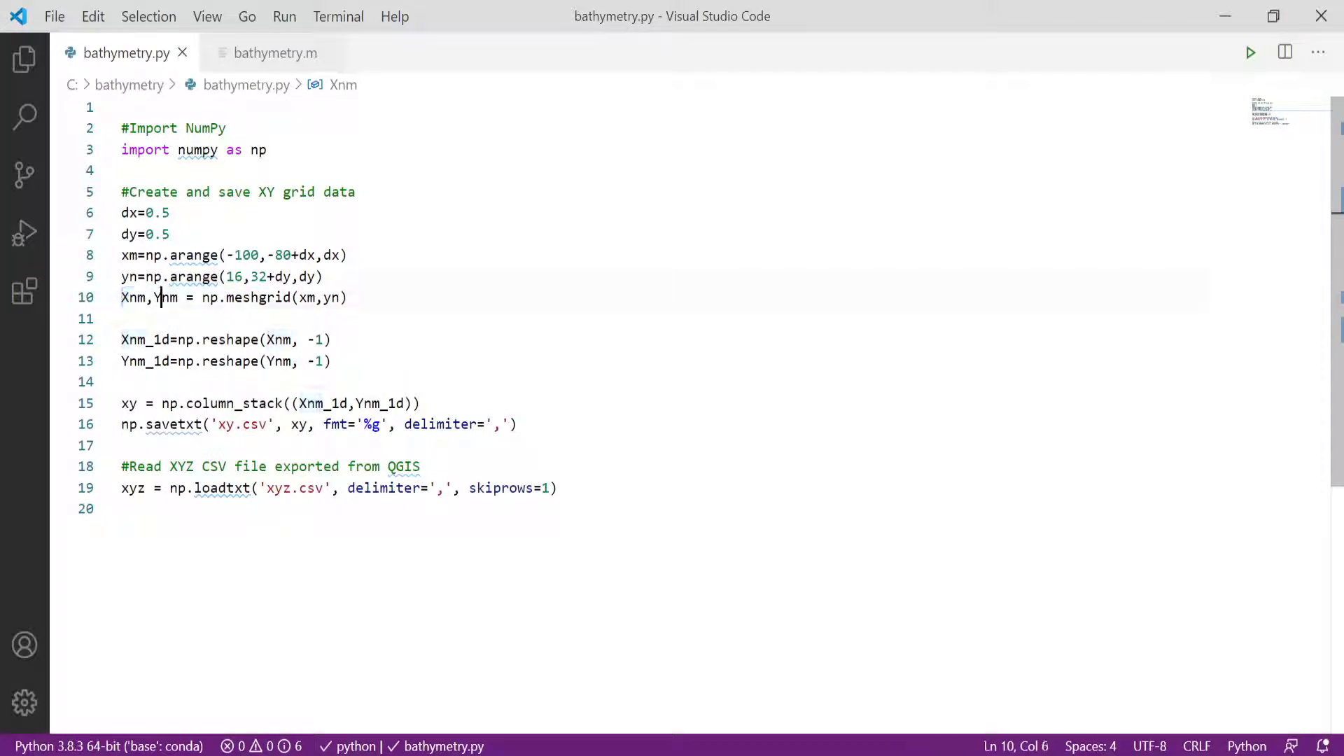
{"action": "double_click", "coordinate": [166, 298]}
{"action": "double_click", "coordinate": [133, 297]}
{"action": "left_click", "coordinate": [161, 298]}
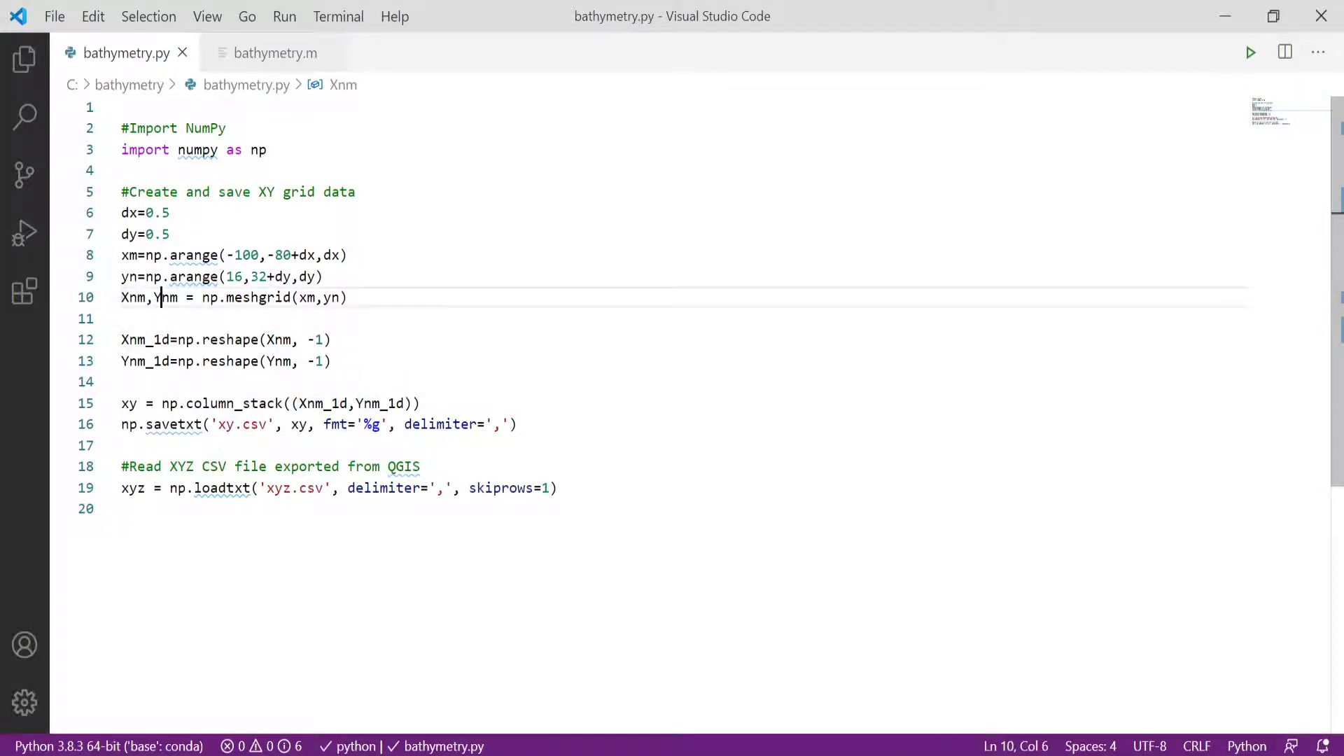
{"action": "double_click", "coordinate": [166, 297]}
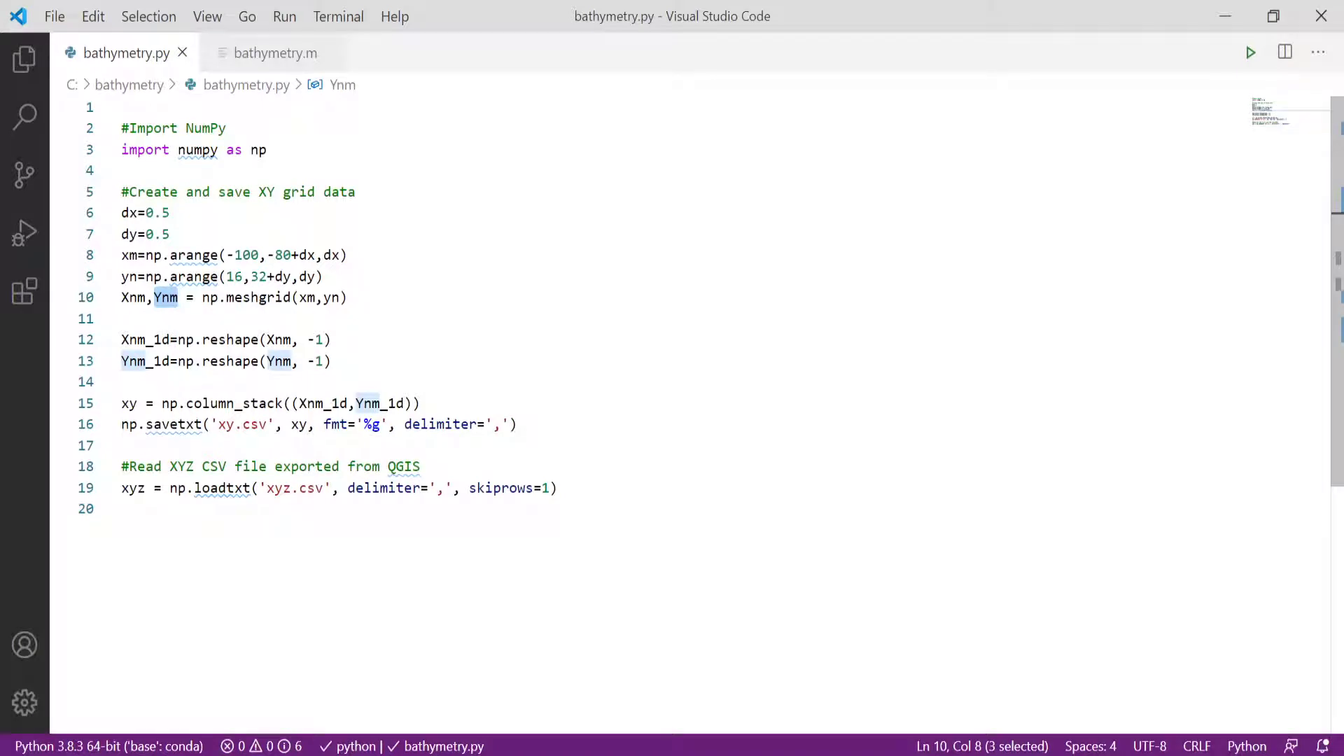
{"action": "left_click", "coordinate": [137, 297]}
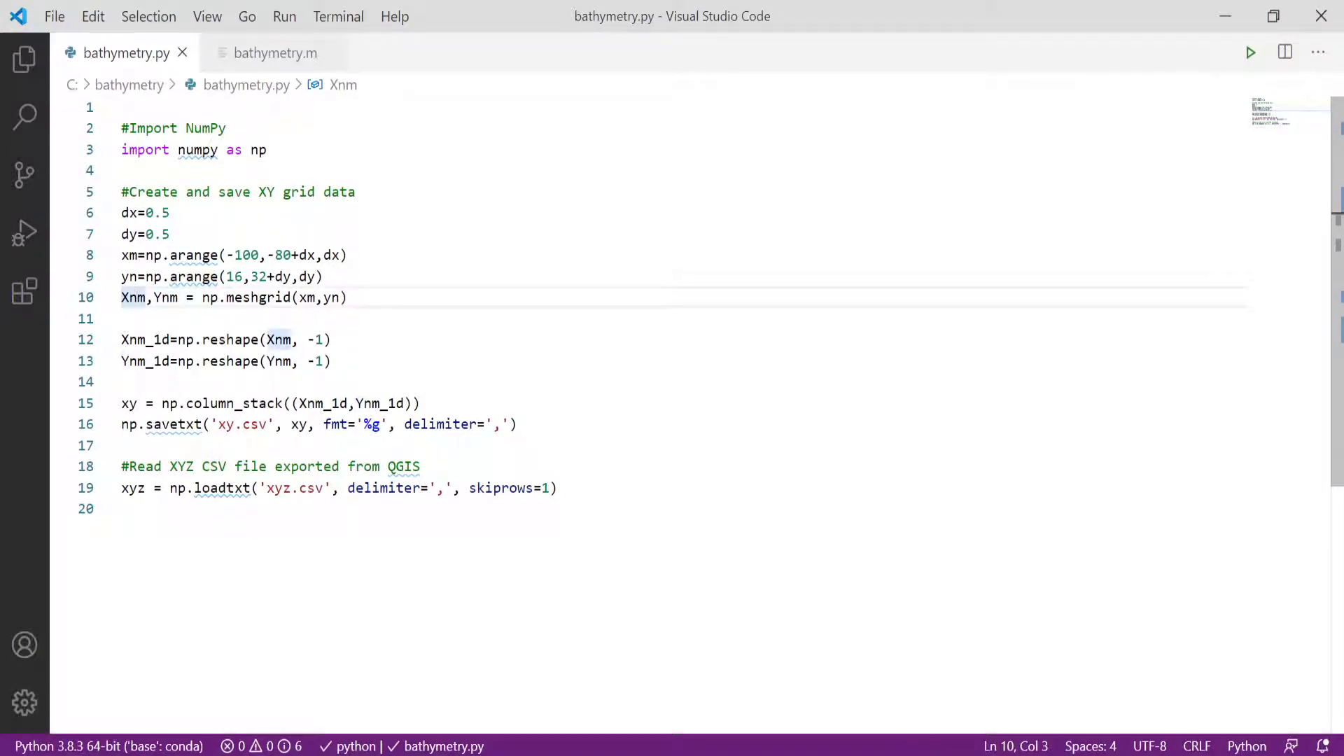
Examine the reshape lines that flatten the grids into Xnm_1d and Ynm_1d.
{"action": "double_click", "coordinate": [169, 339]}
{"action": "double_click", "coordinate": [169, 360]}
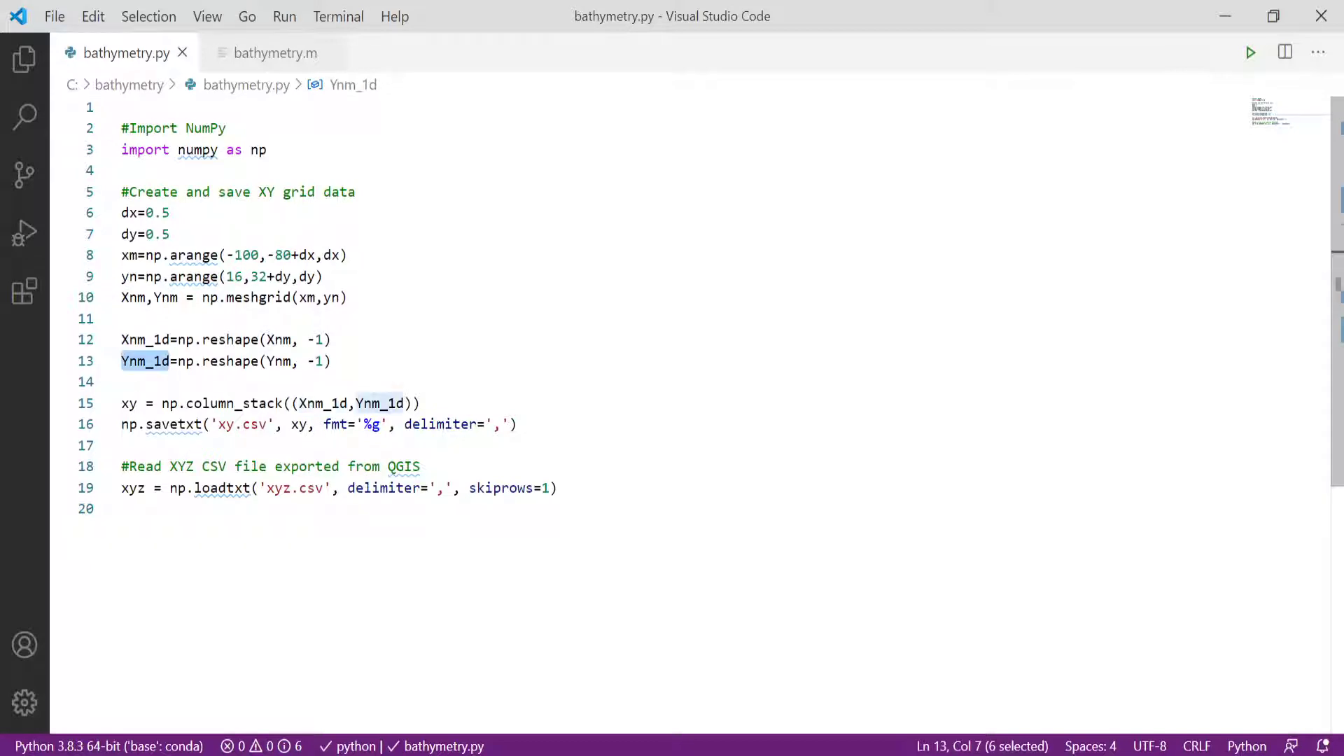
{"action": "left_click", "coordinate": [137, 339]}
{"action": "double_click", "coordinate": [145, 360]}
Review the column_stack line and the savetxt line that writes the coordinates to xy.csv.
{"action": "left_click", "coordinate": [420, 403]}
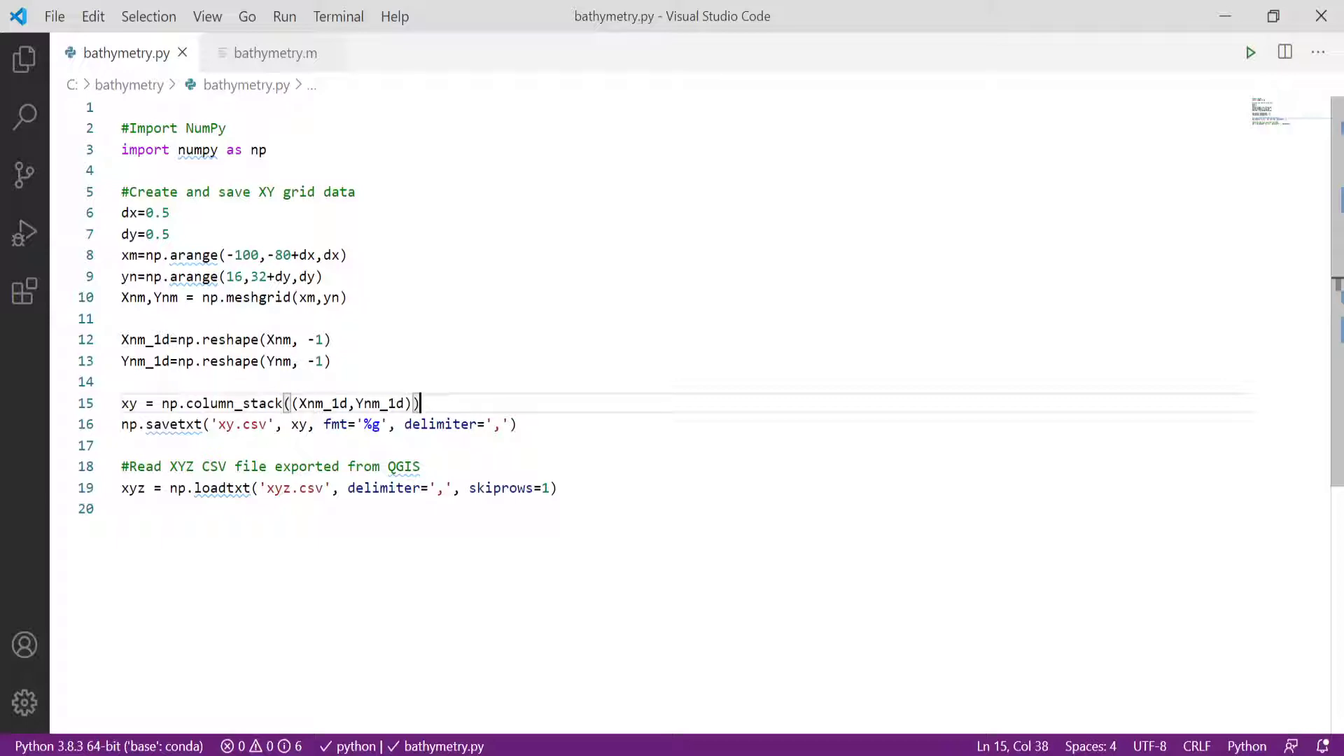
{"action": "left_click", "coordinate": [225, 424]}
{"action": "double_click", "coordinate": [225, 424]}
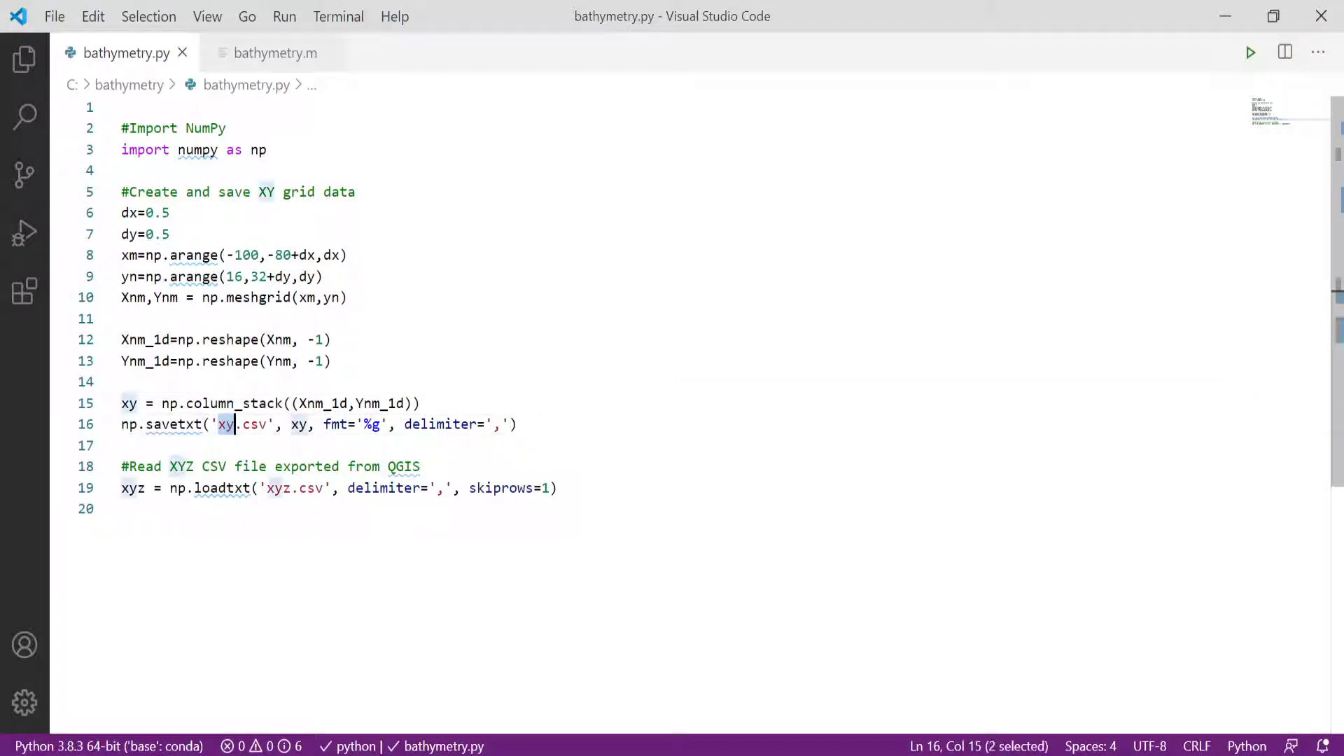
{"action": "double_click", "coordinate": [254, 424]}
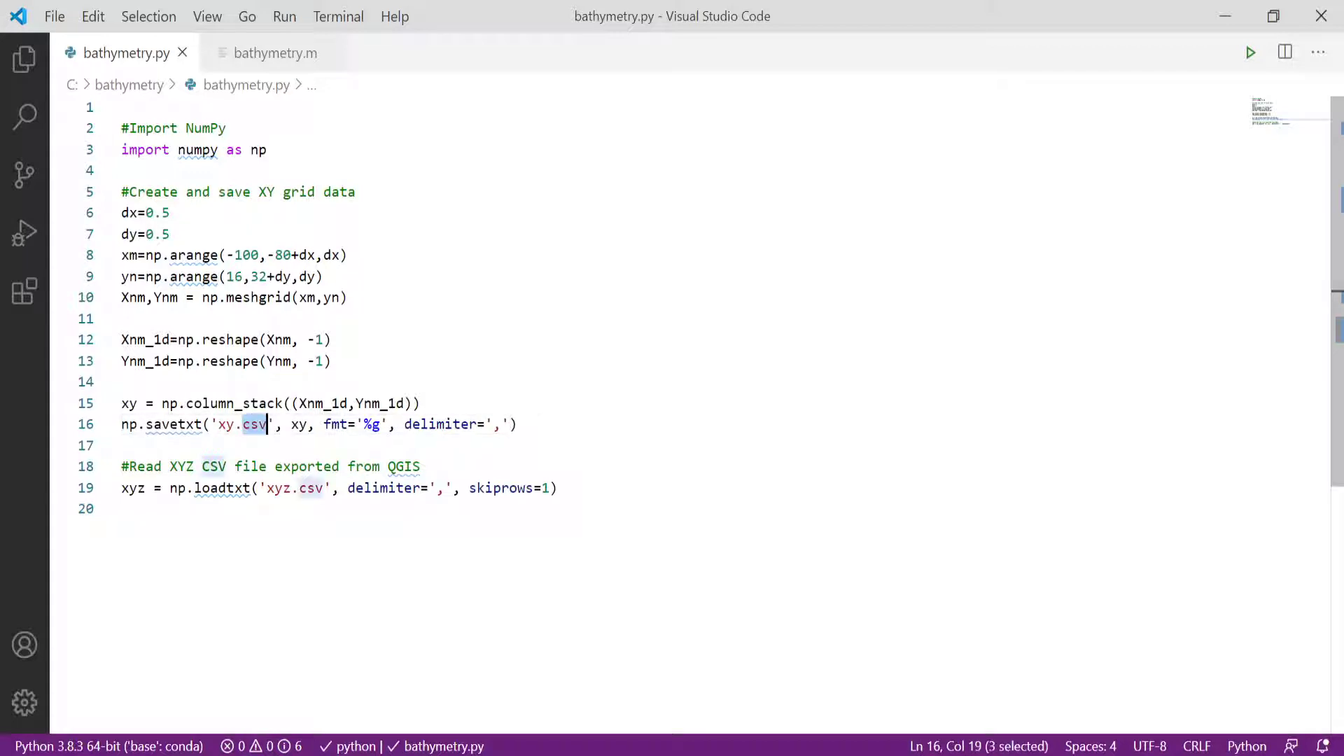
{"action": "left_click", "coordinate": [422, 403]}
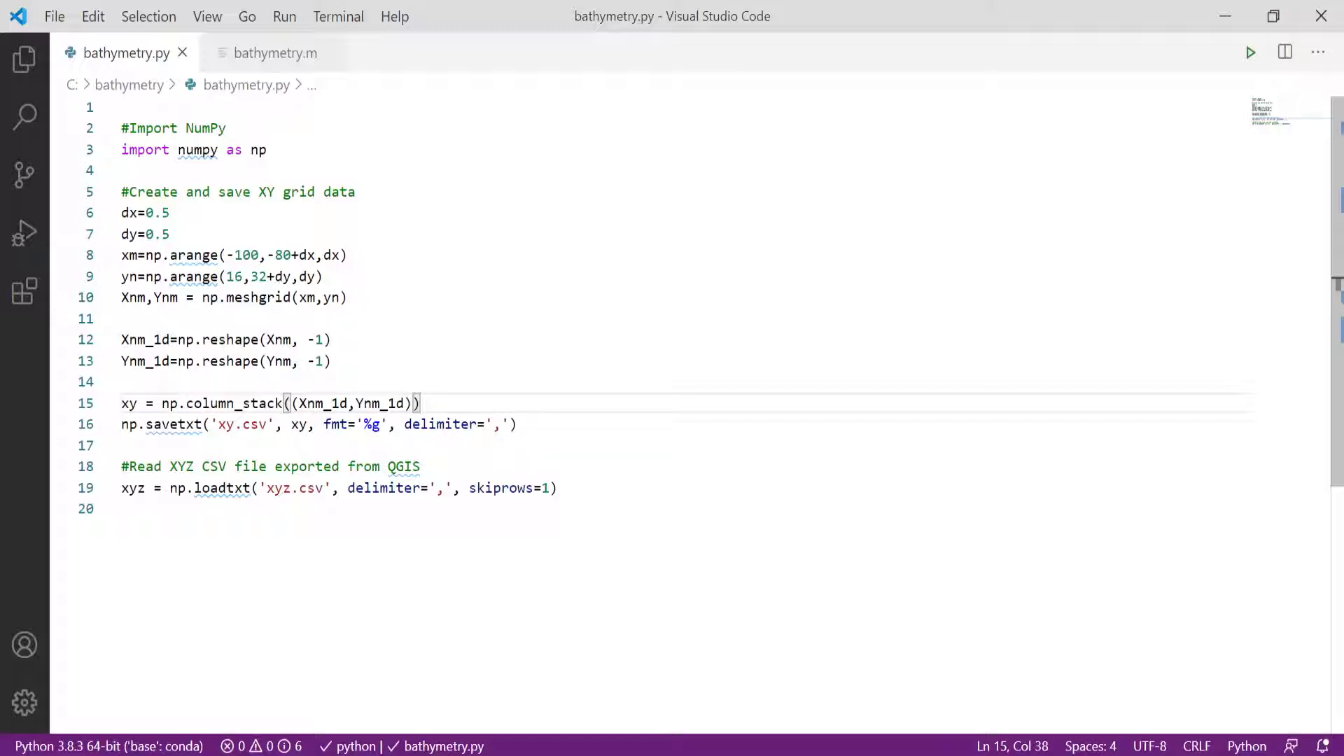
Open bathymetry.m and review its grid spacing, coordinate ranges and meshgrid call.
{"action": "left_click", "coordinate": [266, 55]}
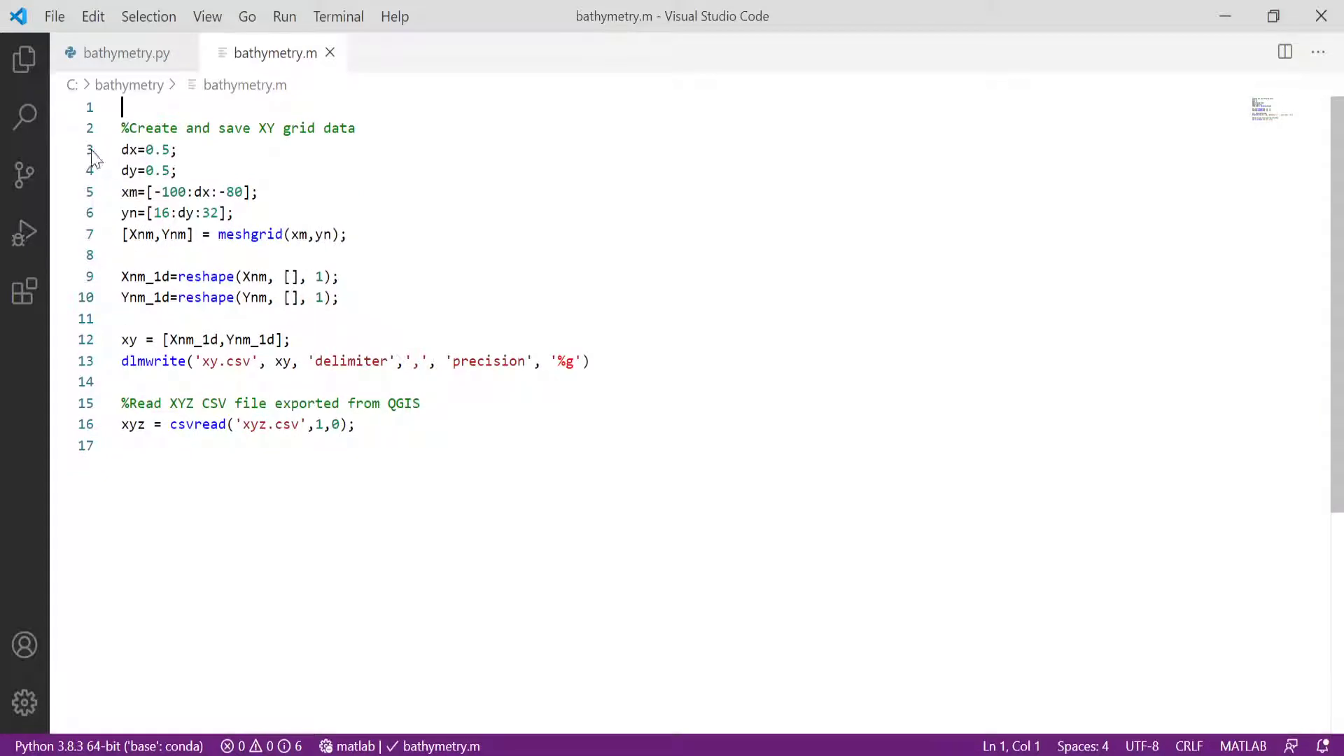
{"action": "mouse_move", "coordinate": [92, 151]}
{"action": "left_mouse_down"}
{"action": "mouse_move", "coordinate": [90, 180]}
{"action": "mouse_move", "coordinate": [93, 158]}
{"action": "left_mouse_up"}
{"action": "left_click", "coordinate": [90, 172]}
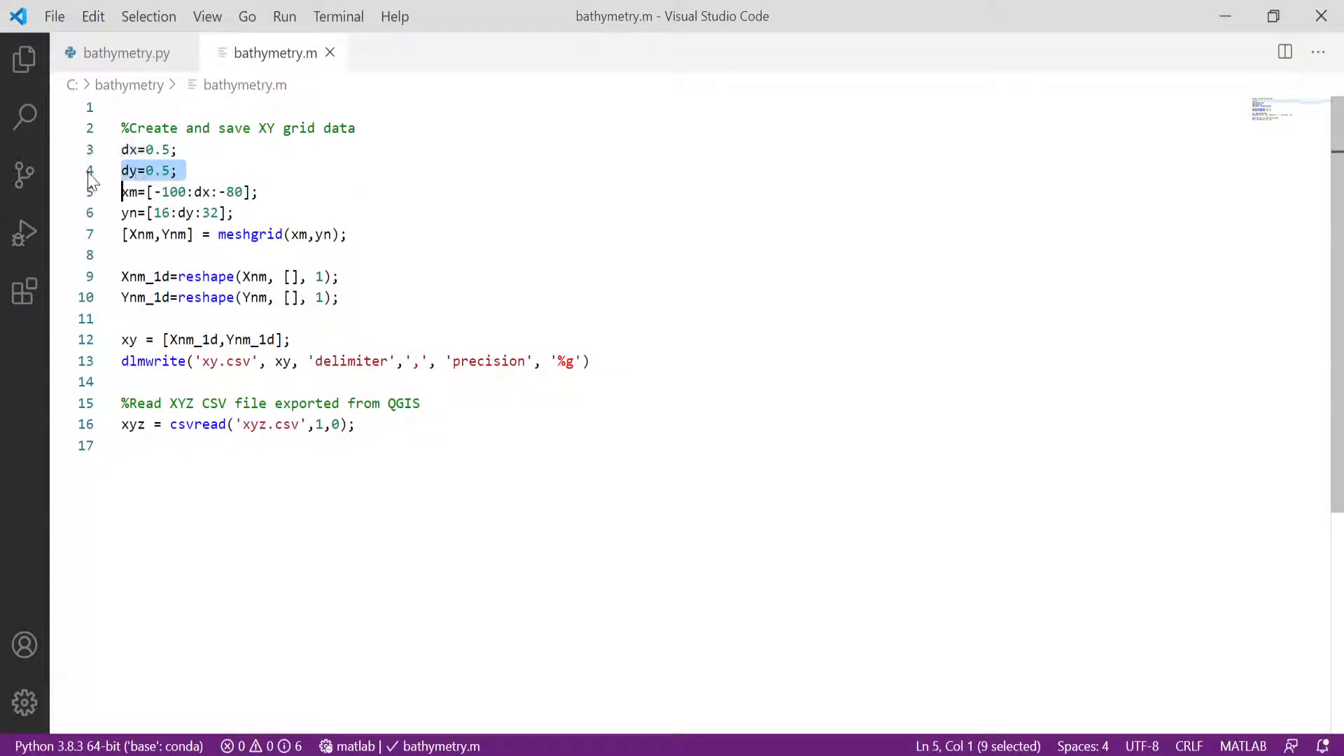
{"action": "left_click", "coordinate": [178, 149]}
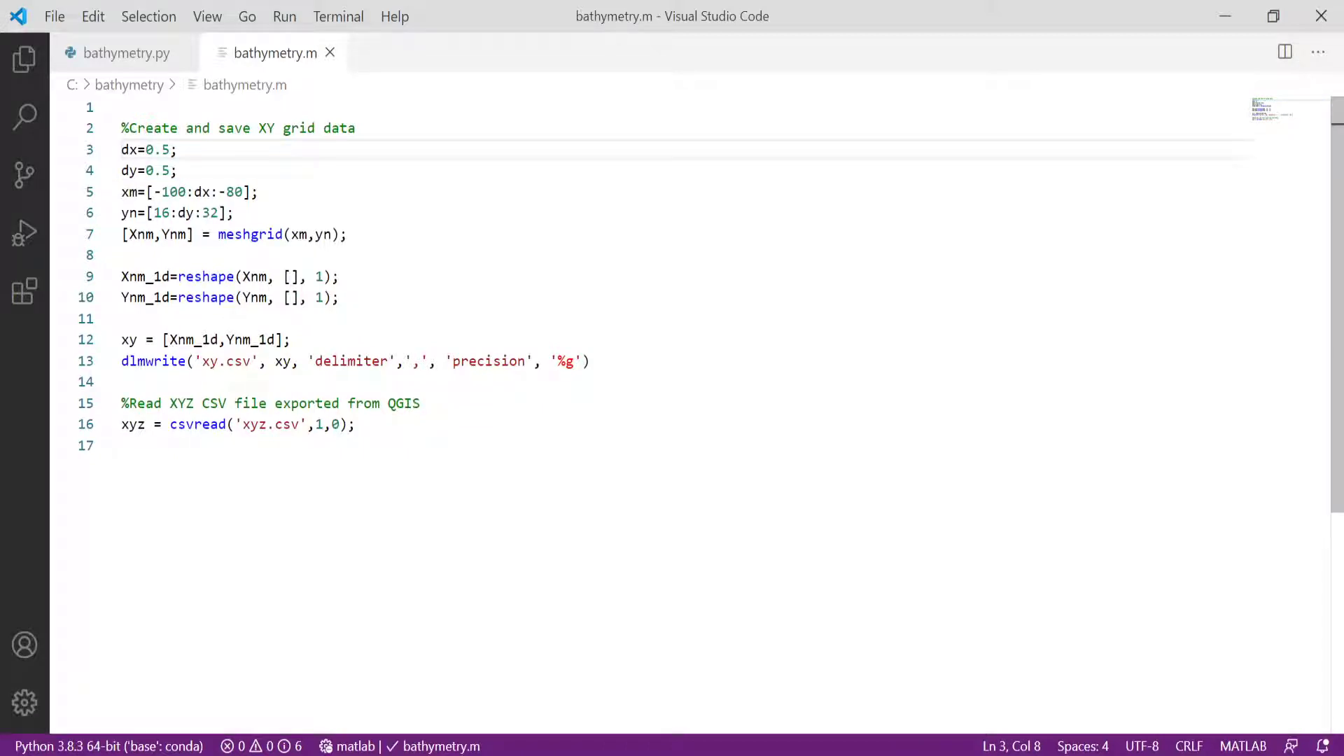
{"action": "left_click_drag", "start_coordinate": [153, 191], "coordinate": [243, 191]}
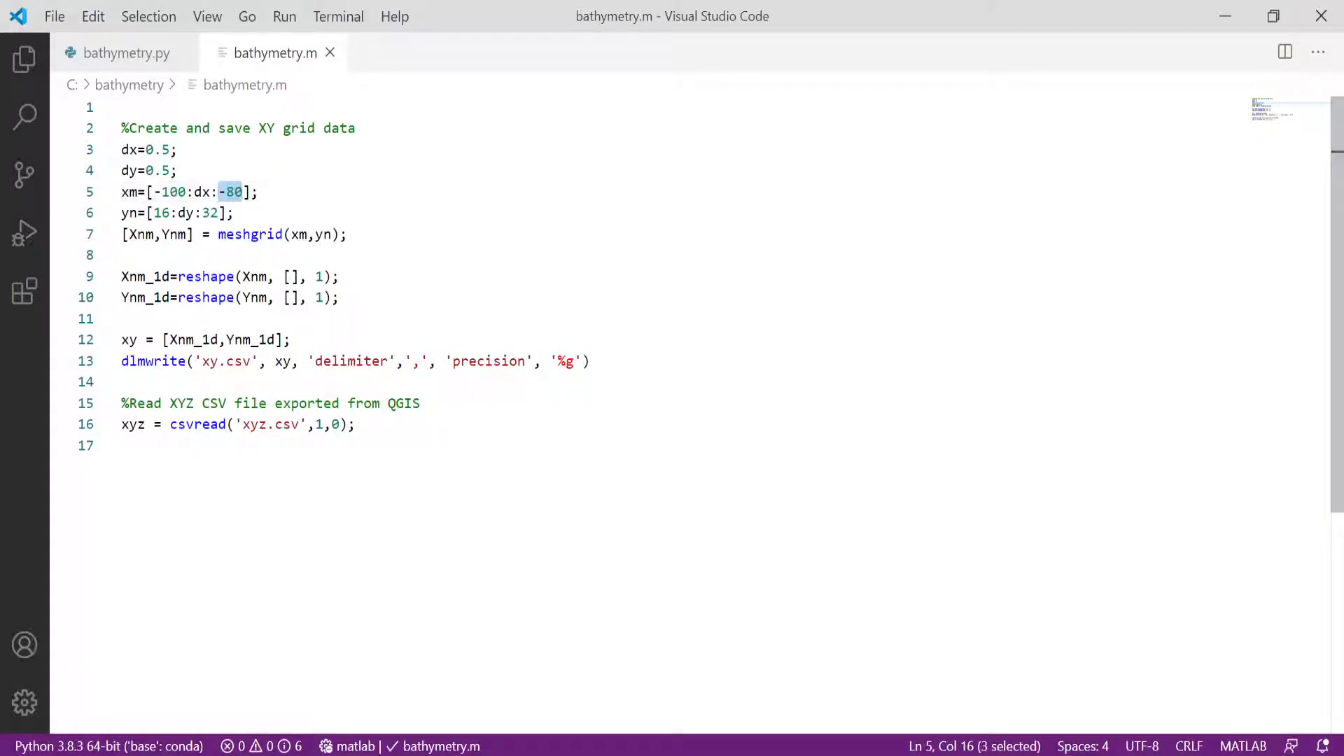
{"action": "left_click_drag", "start_coordinate": [153, 212], "coordinate": [283, 234]}
{"action": "left_click", "coordinate": [235, 212]}
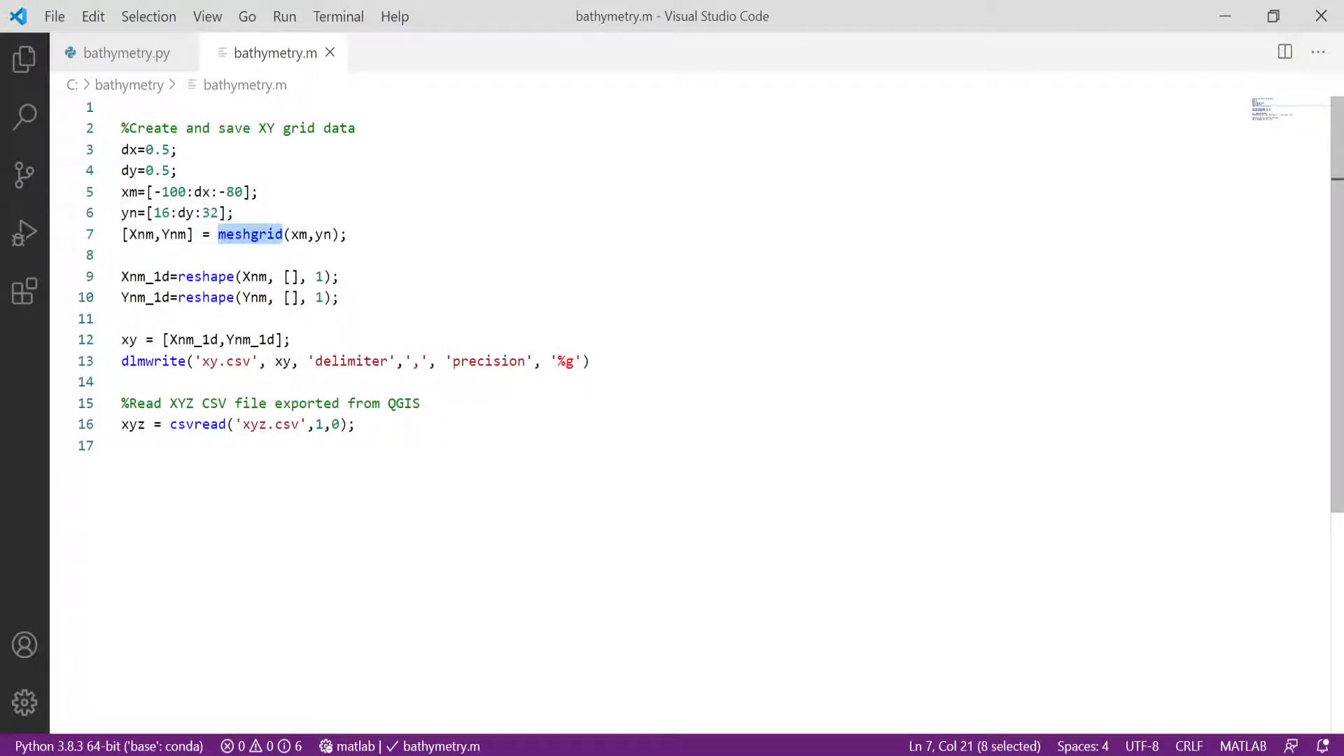
Review the MATLAB lines that reshape the grids, combine them into xy and write xy.csv with dlmwrite.
{"action": "left_click", "coordinate": [342, 276]}
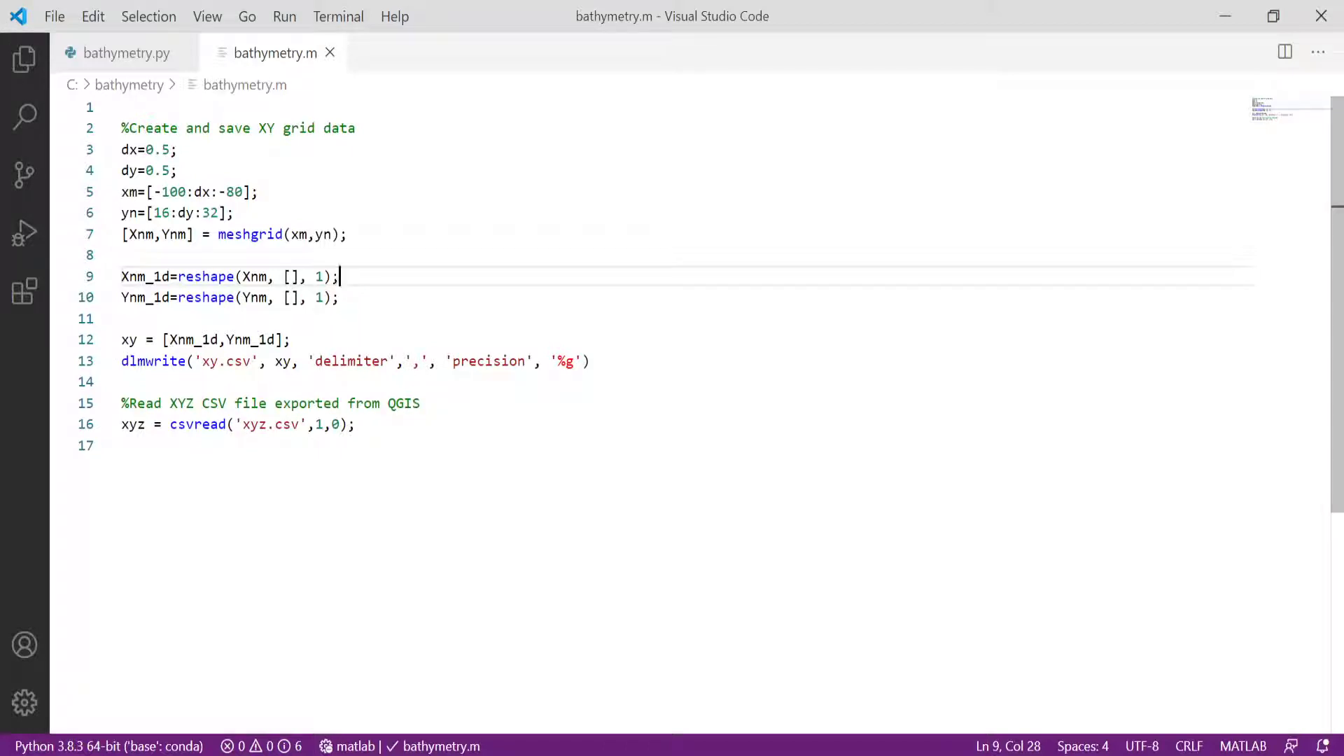
{"action": "left_click", "coordinate": [292, 340]}
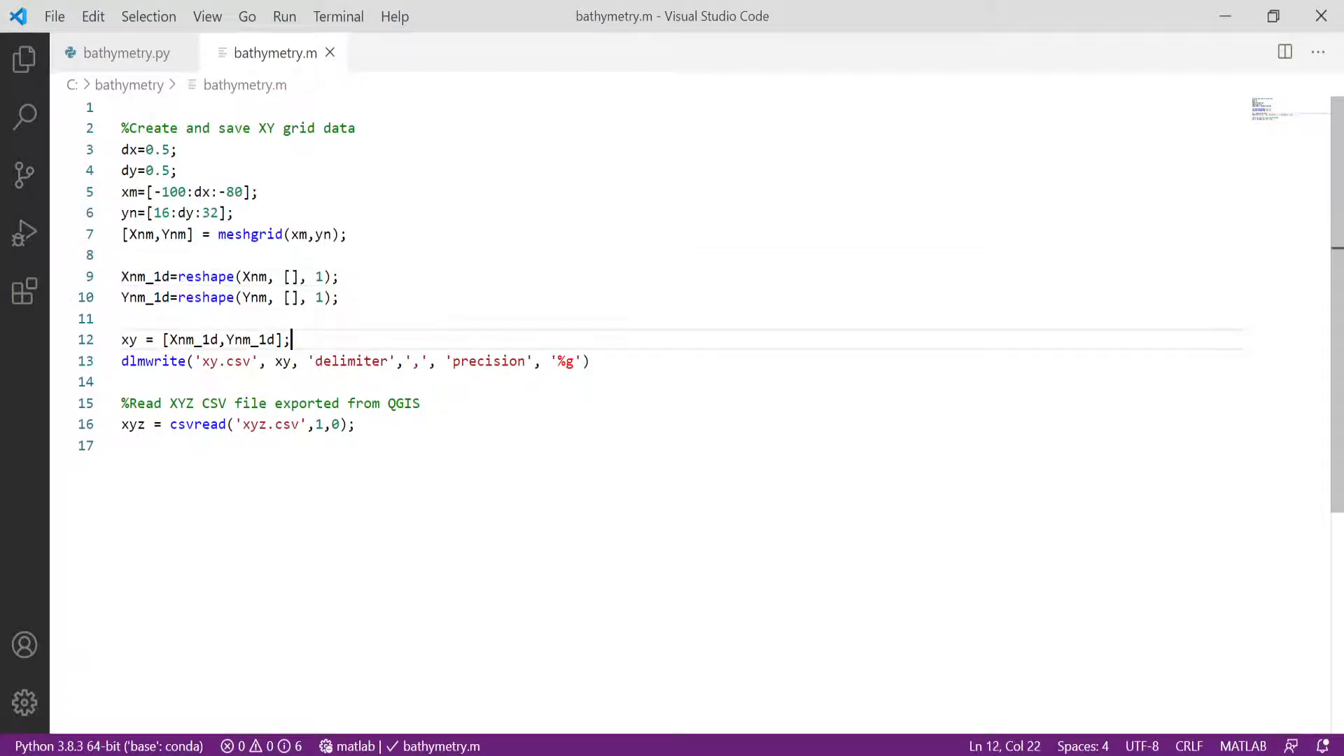
{"action": "left_click", "coordinate": [85, 340]}
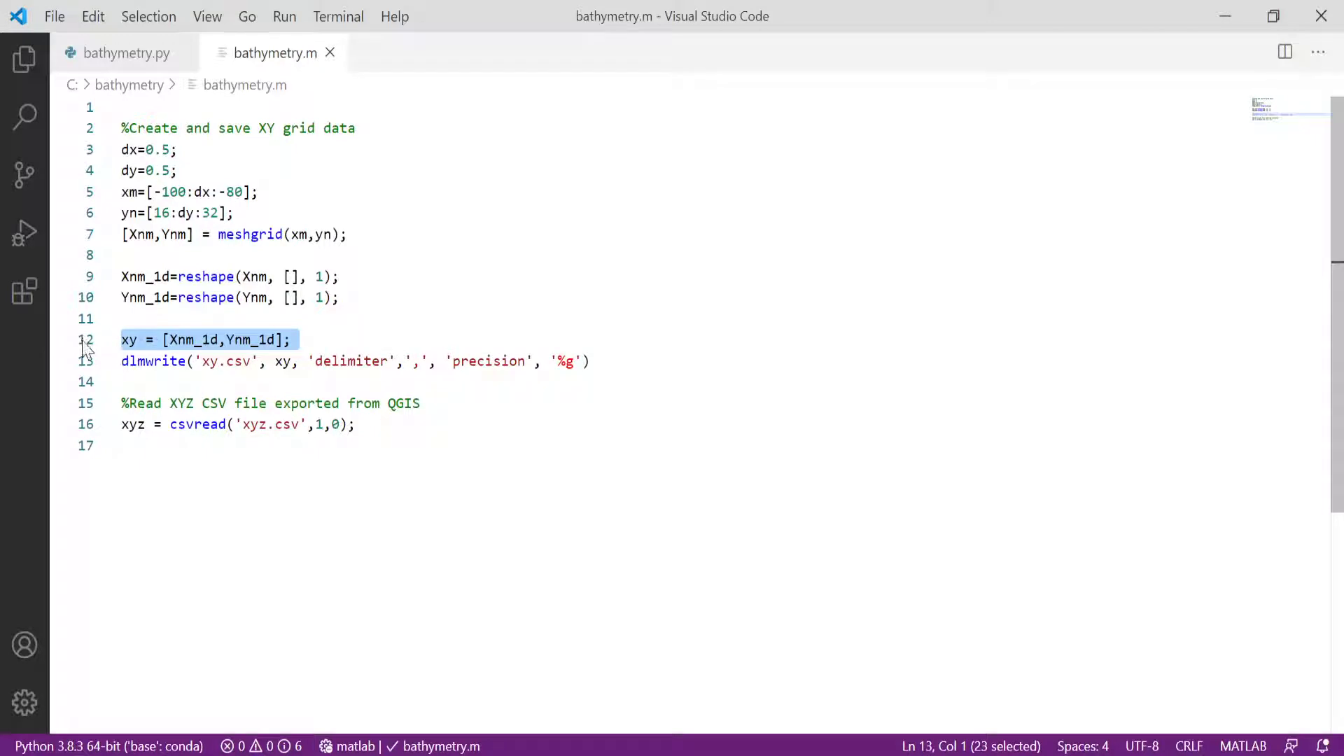
{"action": "left_click", "coordinate": [84, 361]}
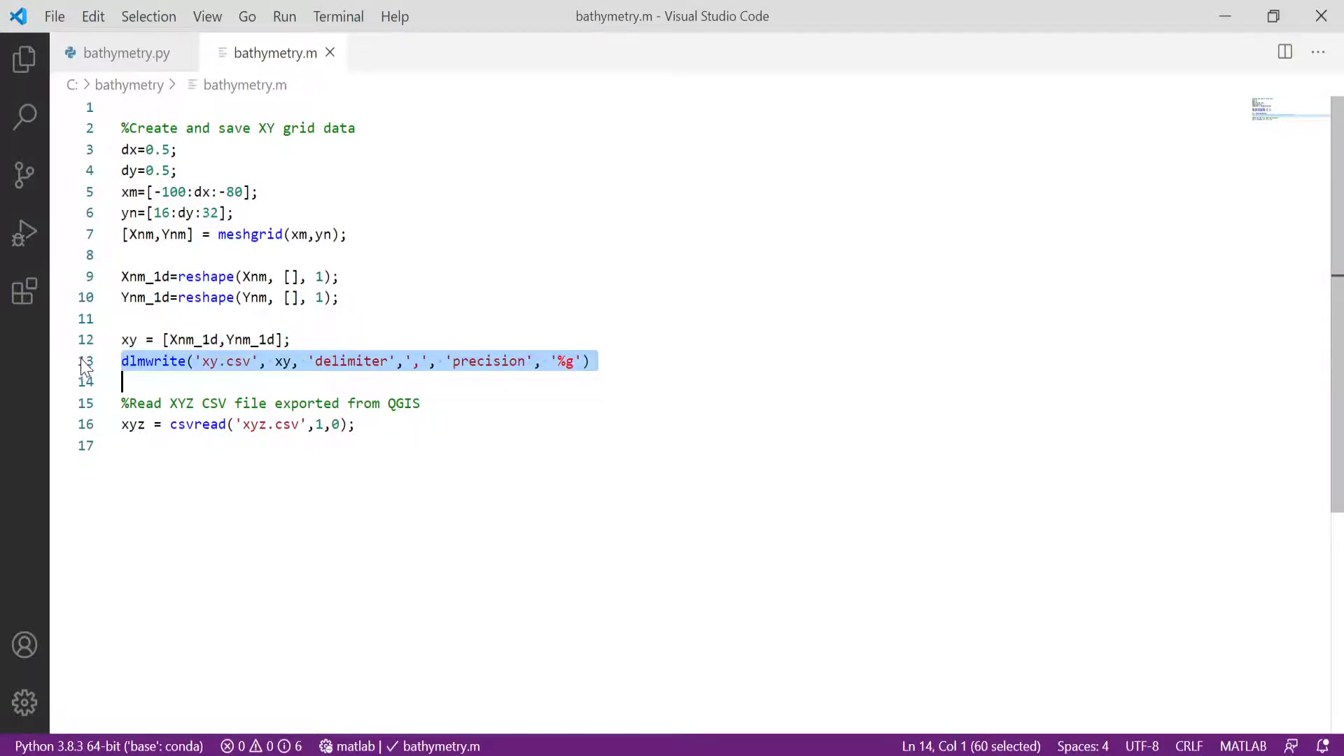
Examine the xy.csv file name and the dlmwrite function in the MATLAB export line.
{"action": "double_click", "coordinate": [210, 361]}
{"action": "double_click", "coordinate": [238, 361]}
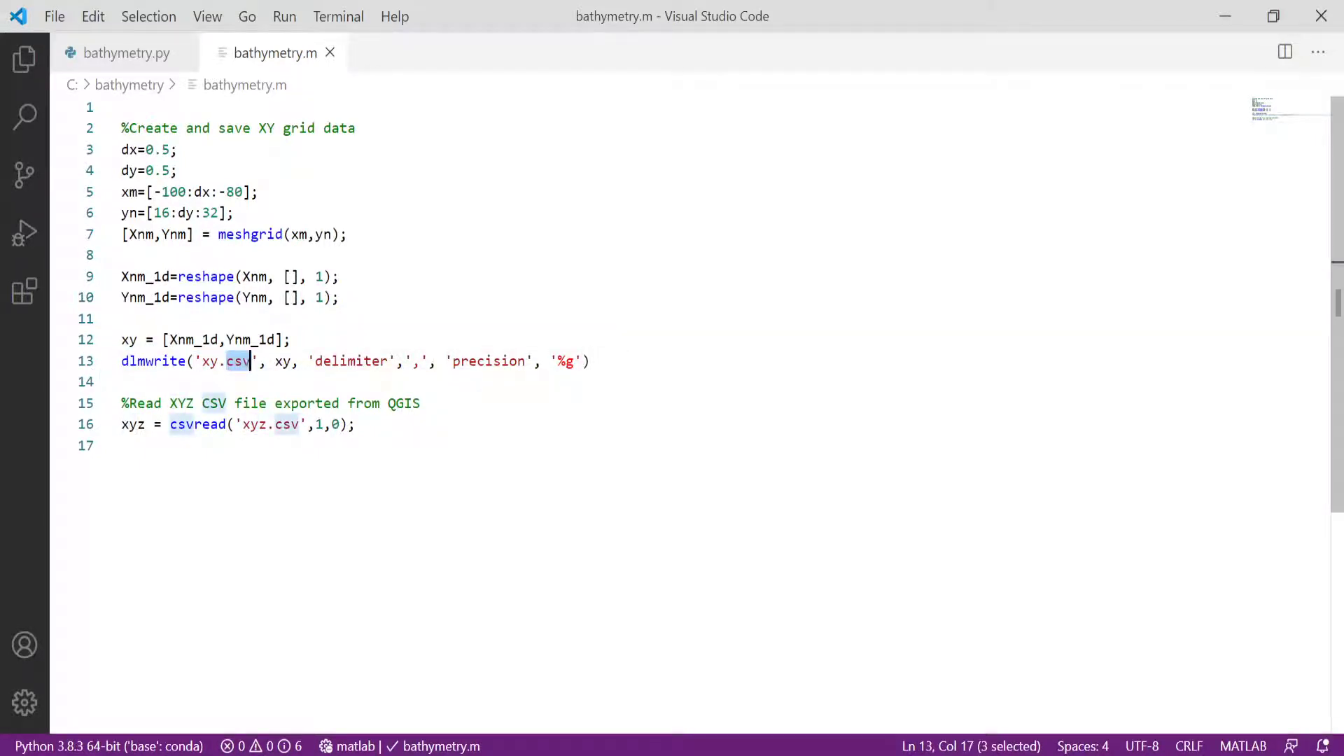
{"action": "double_click", "coordinate": [153, 360]}
{"action": "left_click", "coordinate": [291, 339]}
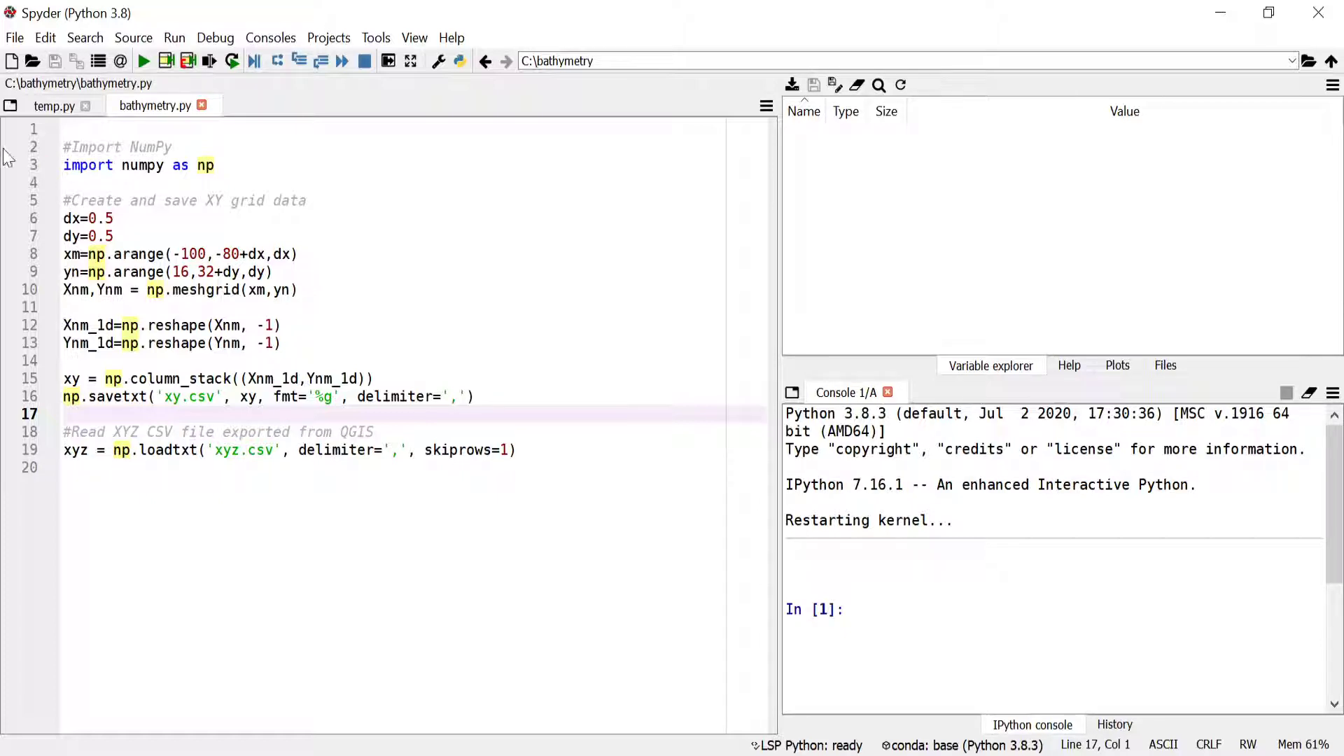
In Spyder, run the NumPy import and the lines of bathymetry.py from dx=0.5 through the meshgrid call.
{"action": "left_click_drag", "start_coordinate": [32, 147], "coordinate": [33, 183]}
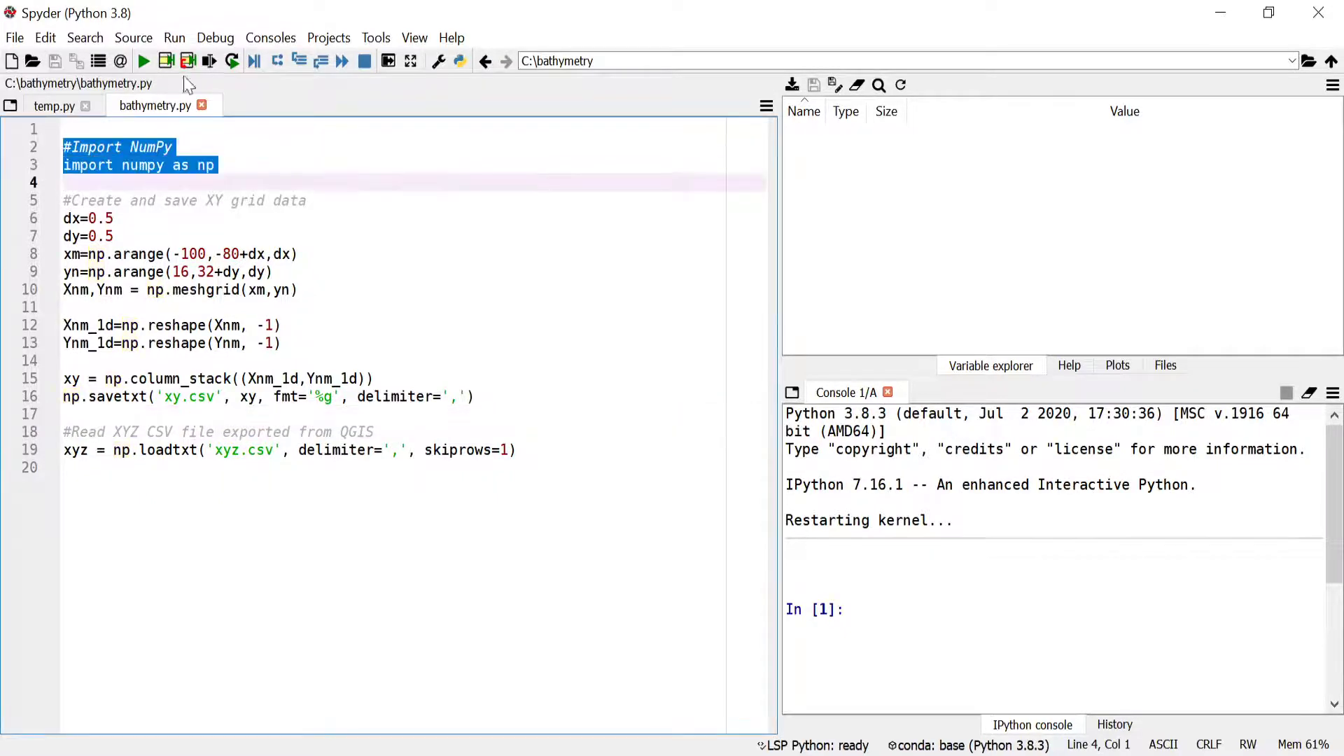
{"action": "left_click", "coordinate": [214, 65]}
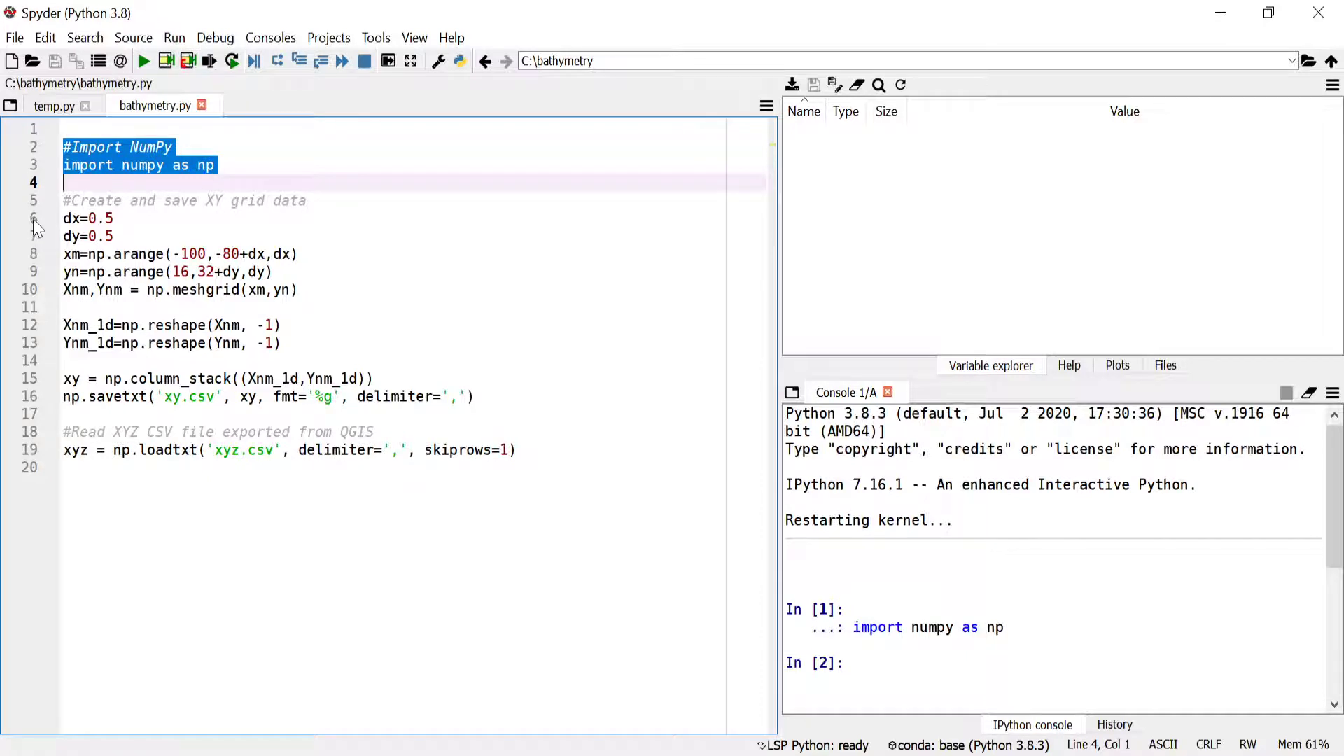
{"action": "left_click_drag", "start_coordinate": [31, 218], "coordinate": [33, 301]}
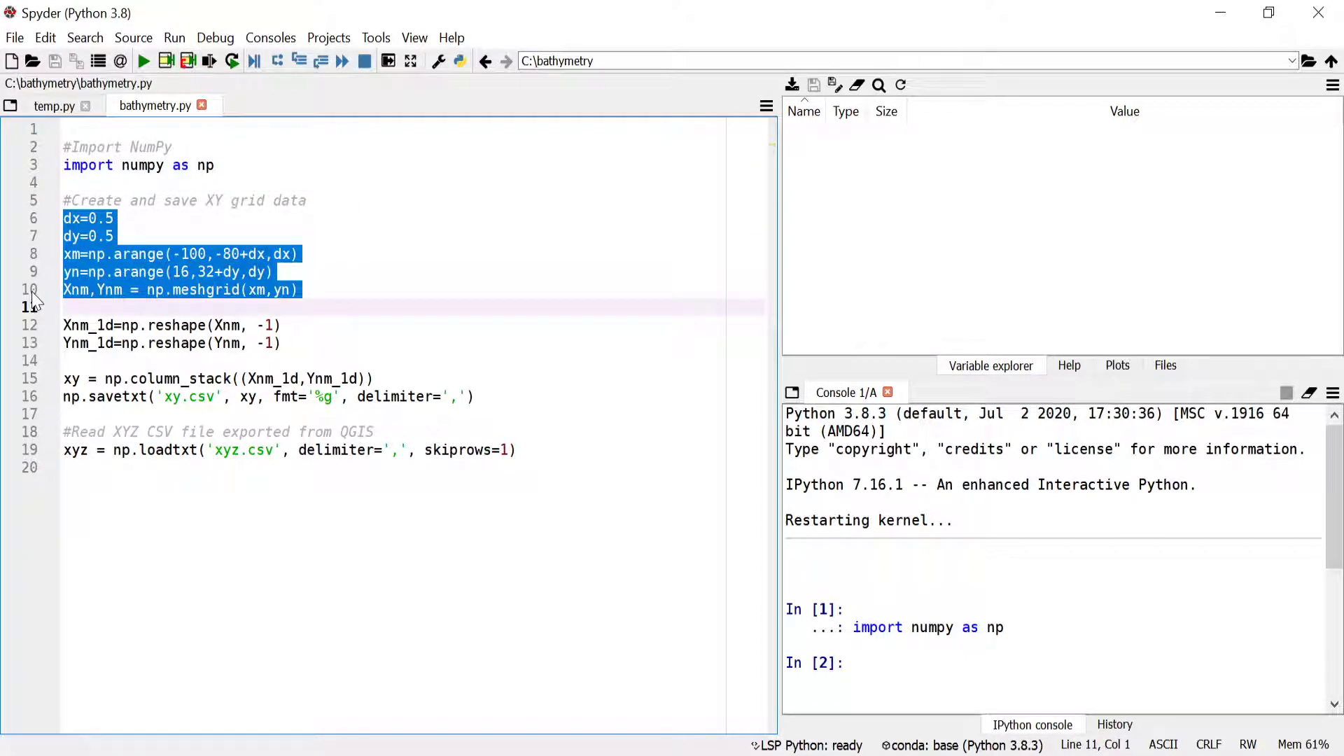
{"action": "left_click", "coordinate": [208, 63]}
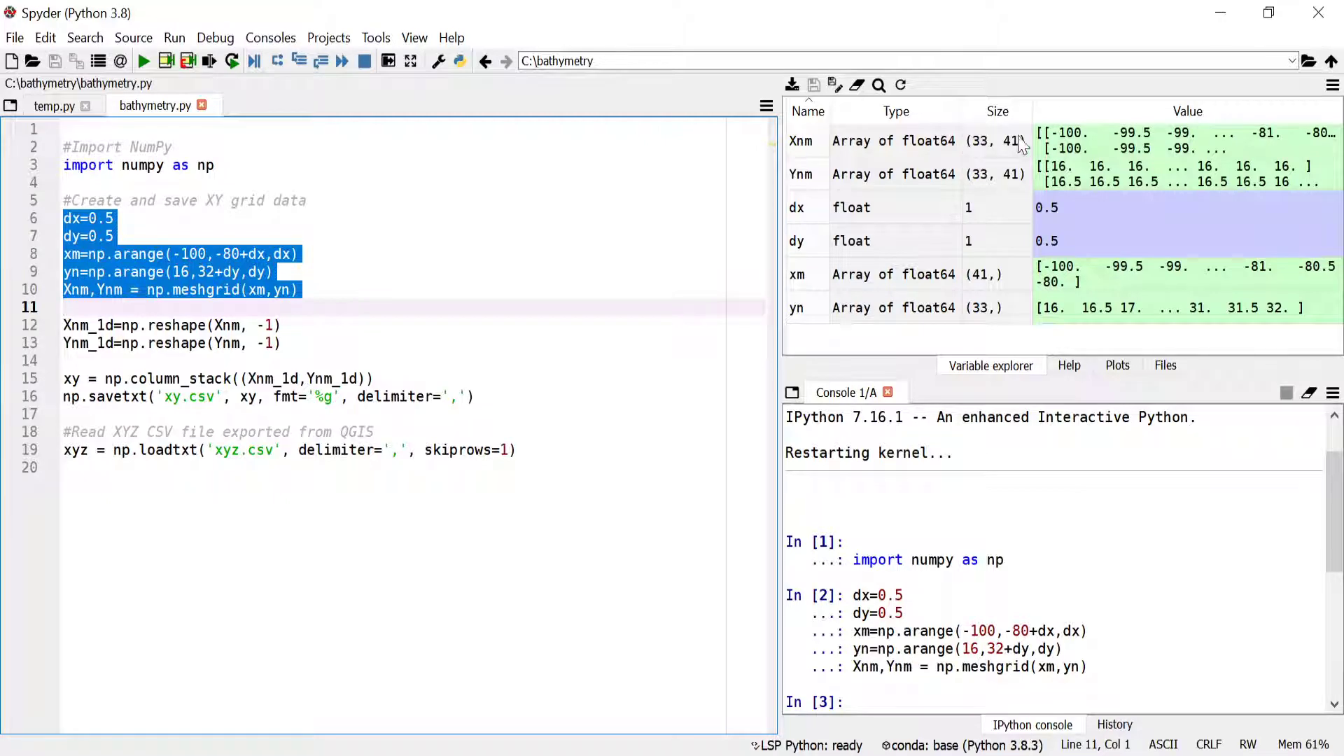
Inspect the full extent of the Xnm and Ynm arrays and close their viewers.
{"action": "double_click", "coordinate": [818, 144]}
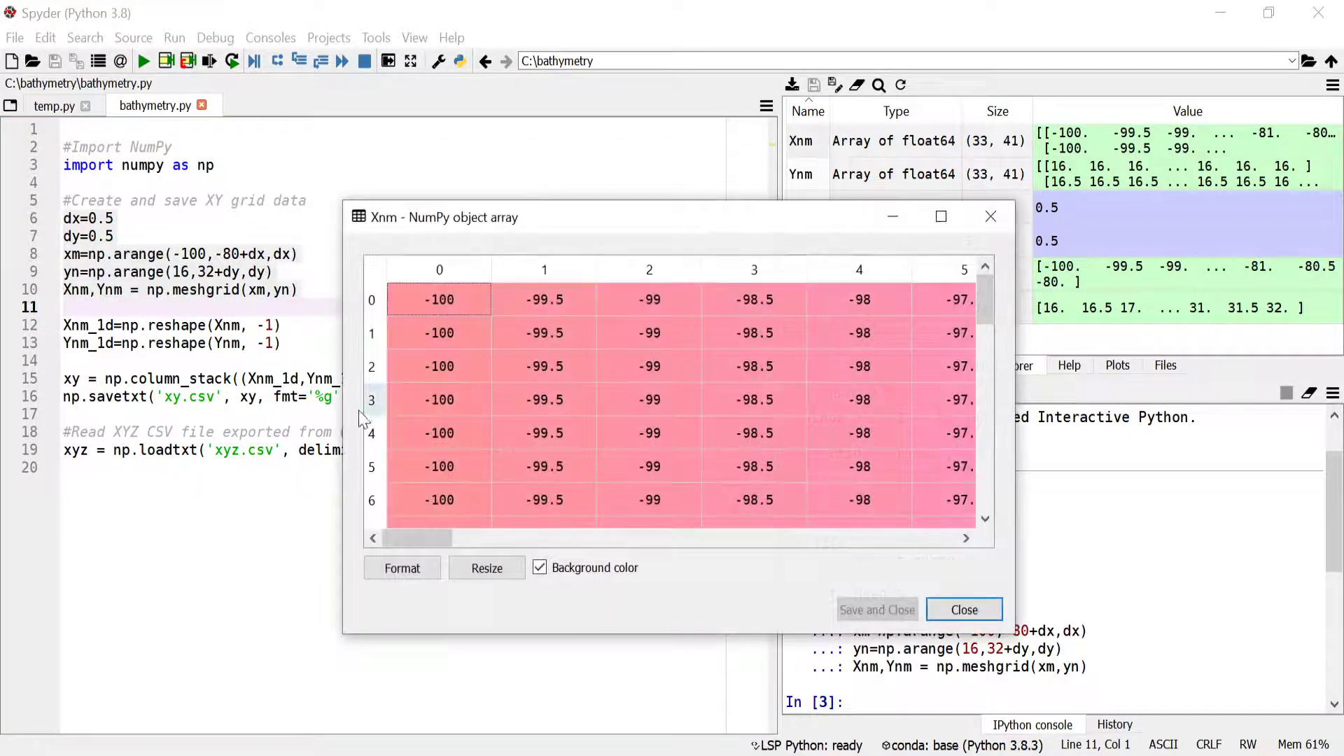
{"action": "left_click_drag", "start_coordinate": [419, 541], "coordinate": [934, 544]}
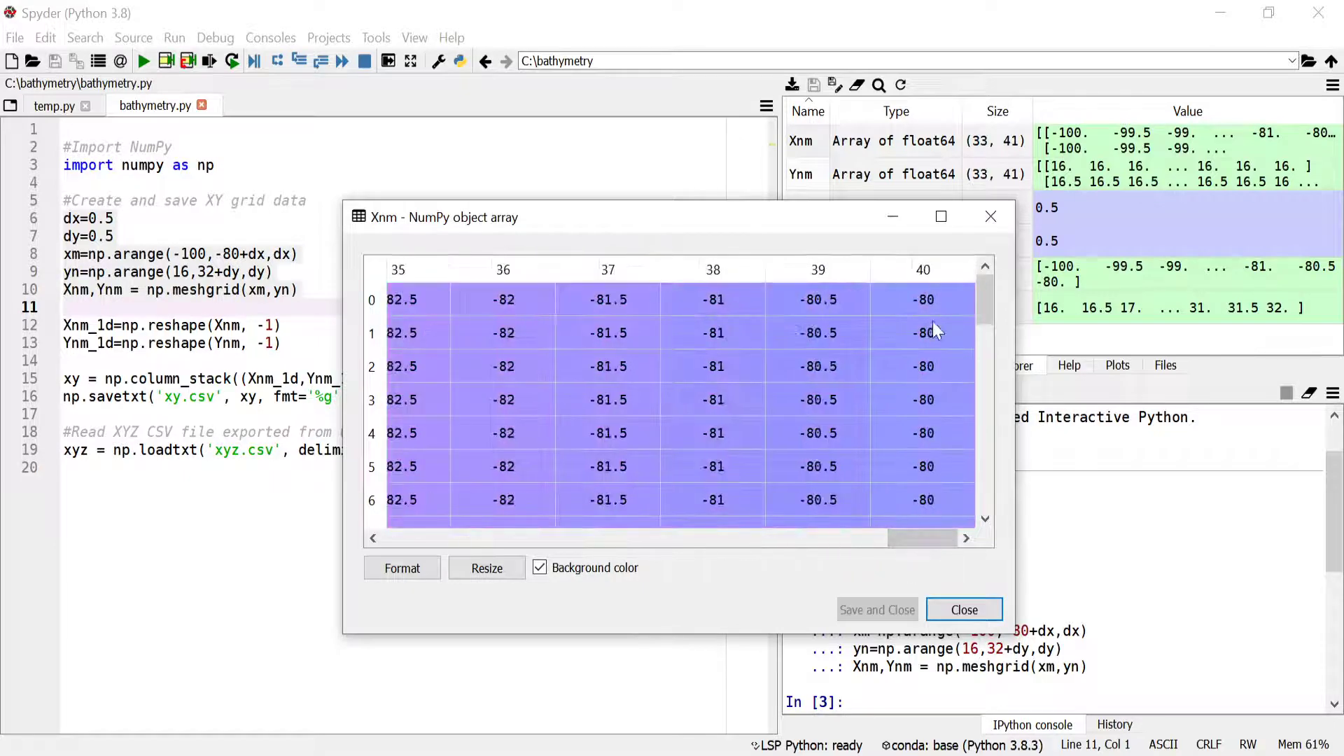
{"action": "left_click", "coordinate": [964, 610]}
{"action": "double_click", "coordinate": [799, 176]}
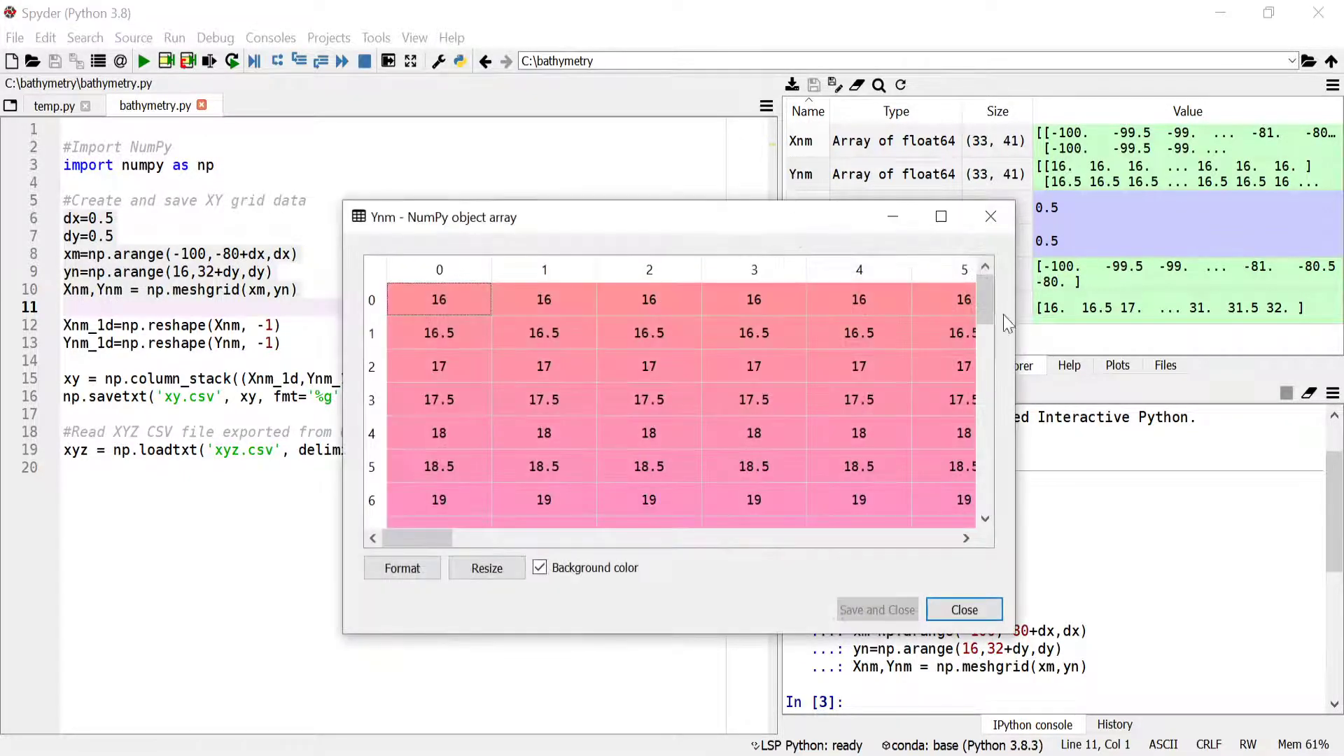
{"action": "left_click_drag", "start_coordinate": [986, 290], "coordinate": [986, 482]}
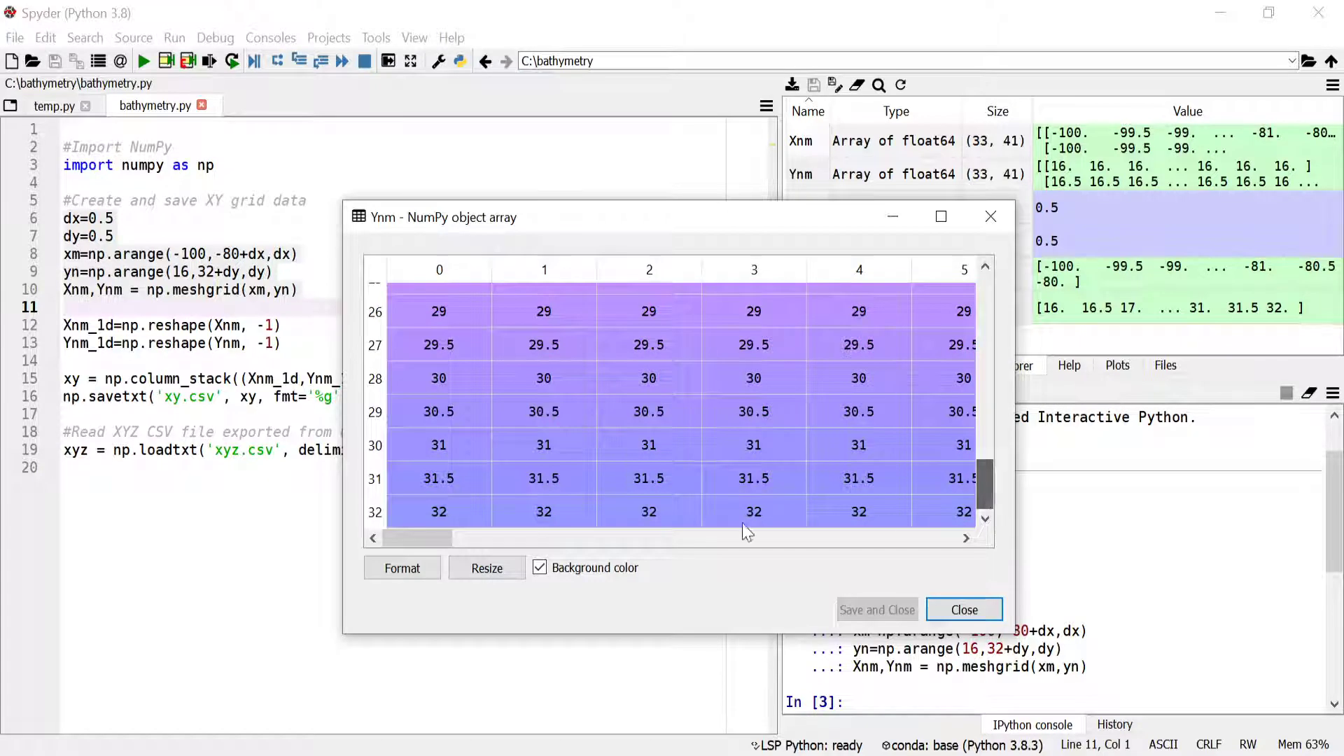
{"action": "left_click", "coordinate": [964, 609]}
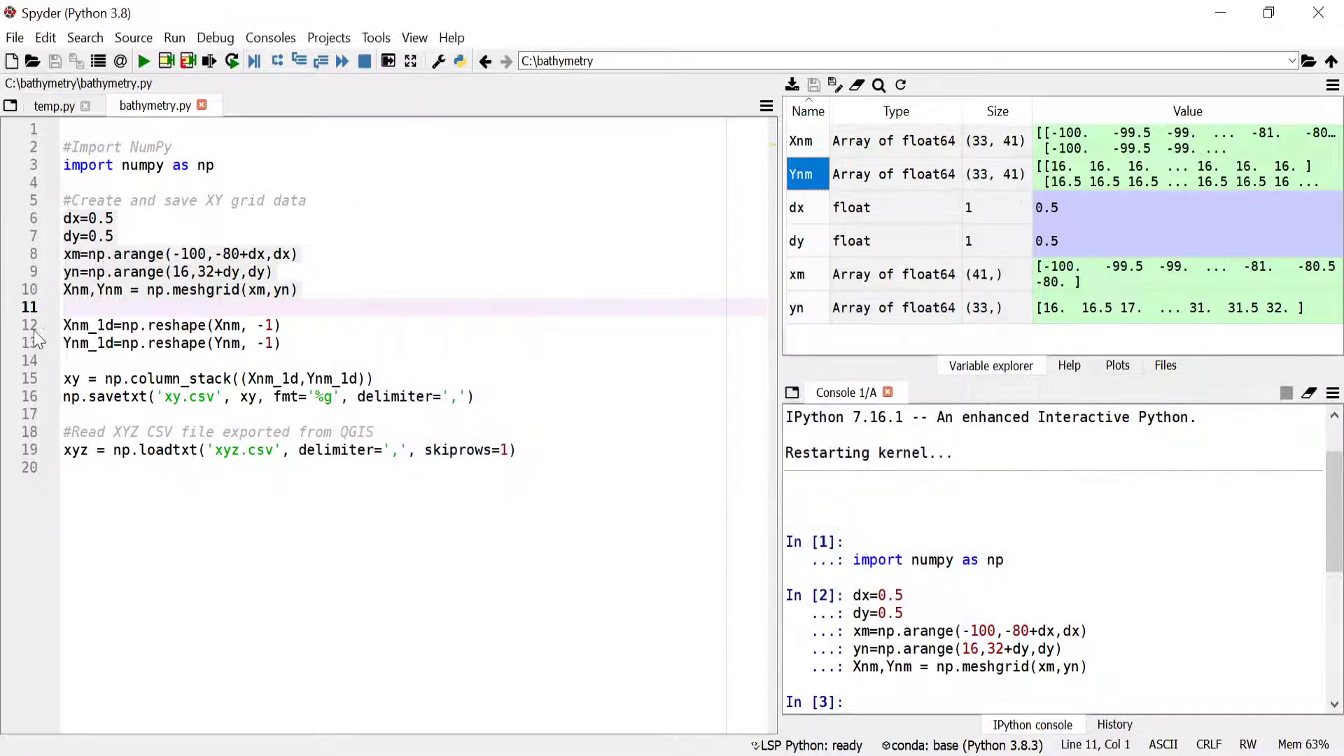
Run the two reshape lines for Xnm_1d and Ynm_1d, and the column_stack line that builds xy.
{"action": "left_click_drag", "start_coordinate": [31, 333], "coordinate": [32, 350]}
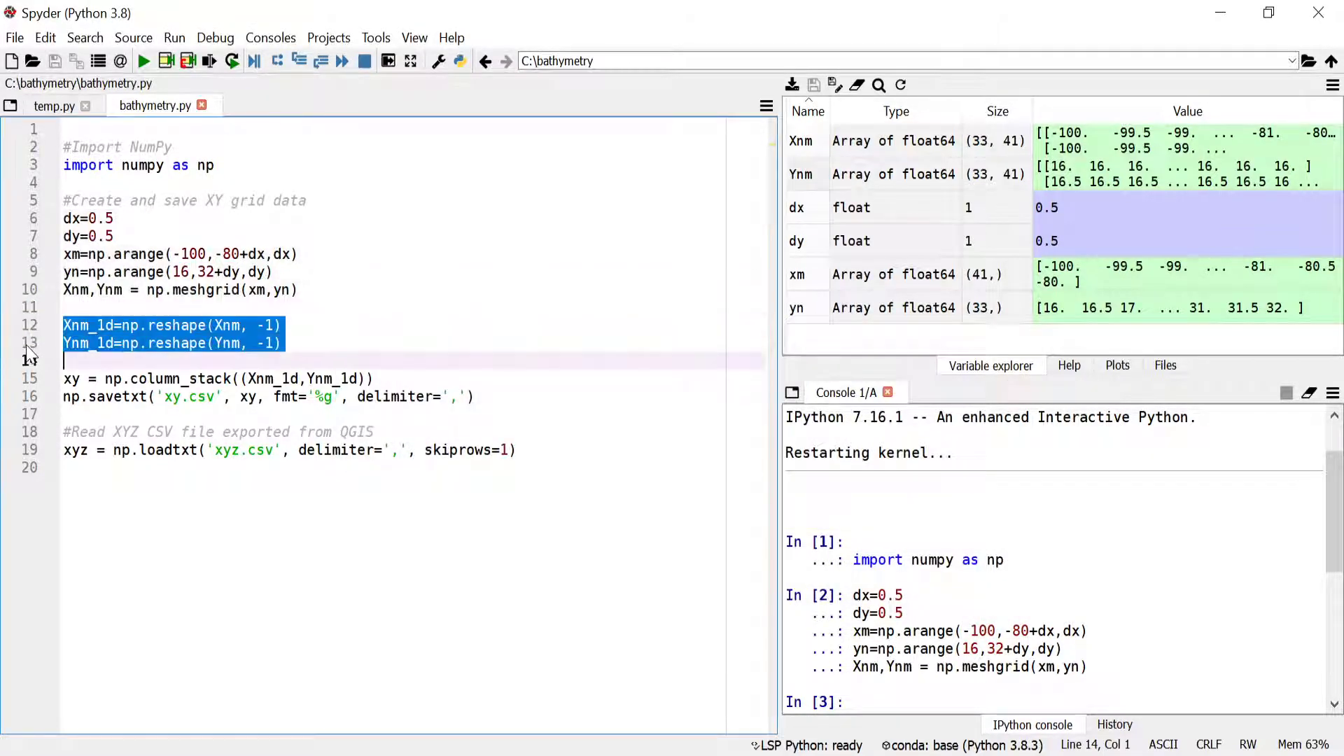
{"action": "left_click", "coordinate": [208, 61]}
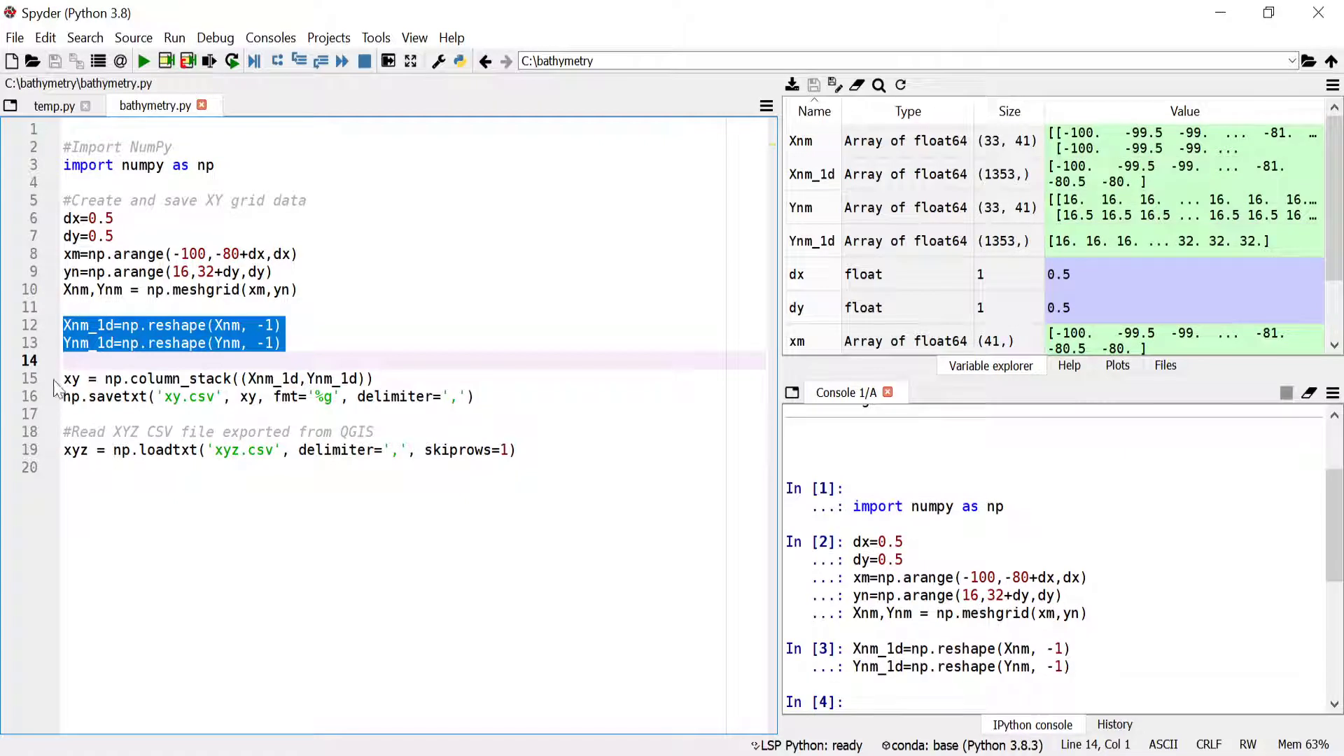
{"action": "left_click", "coordinate": [31, 378]}
{"action": "left_click", "coordinate": [209, 63]}
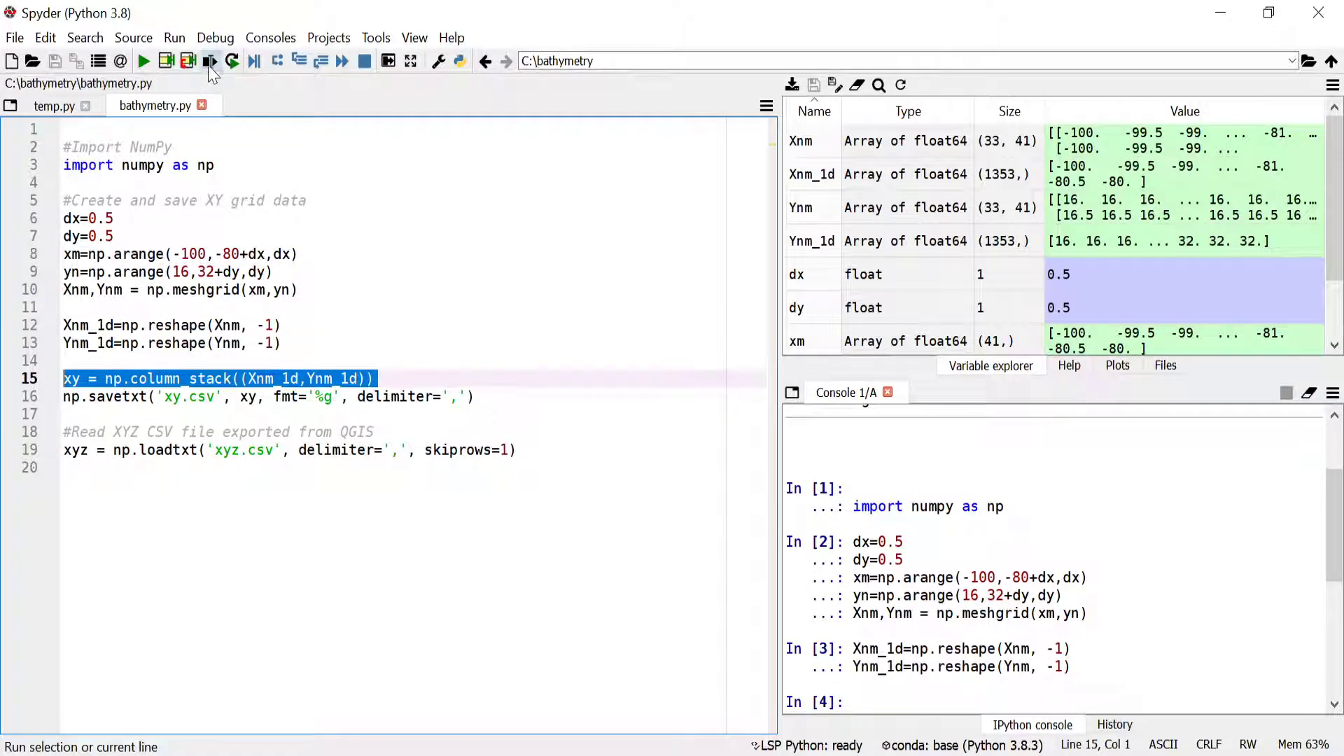
Inspect the xy array from its first to its last row and close the viewer.
{"action": "scroll", "coordinate": [817, 279], "scroll_direction": "down", "scroll_amount": 1}
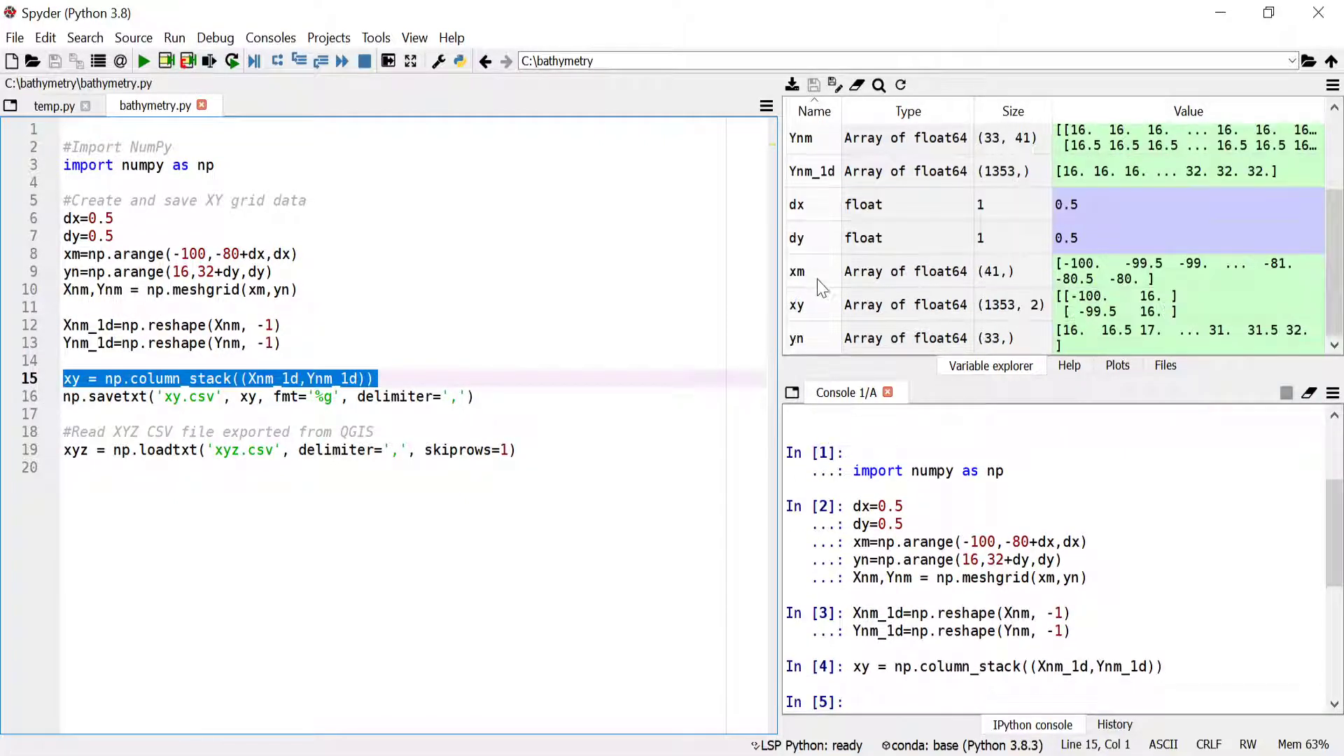
{"action": "double_click", "coordinate": [818, 305]}
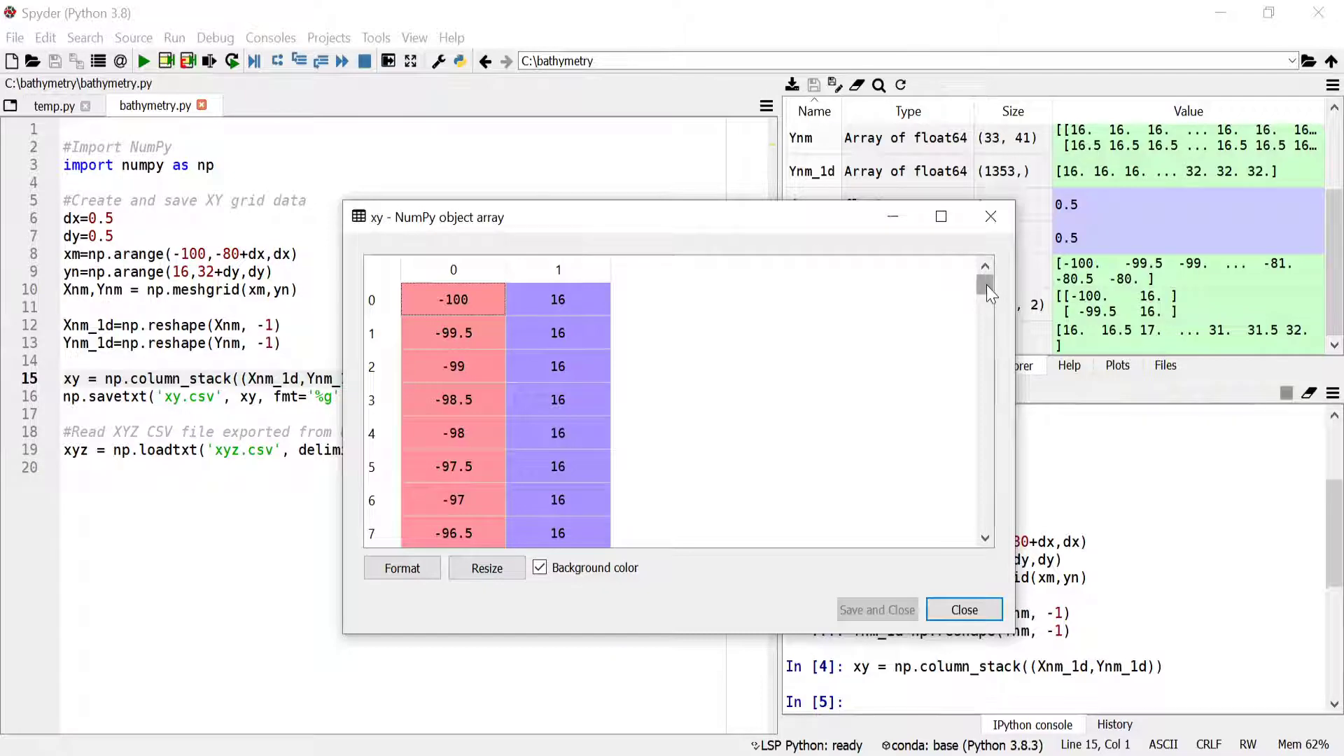
{"action": "left_click_drag", "start_coordinate": [986, 284], "coordinate": [969, 553]}
{"action": "left_click", "coordinate": [963, 610]}
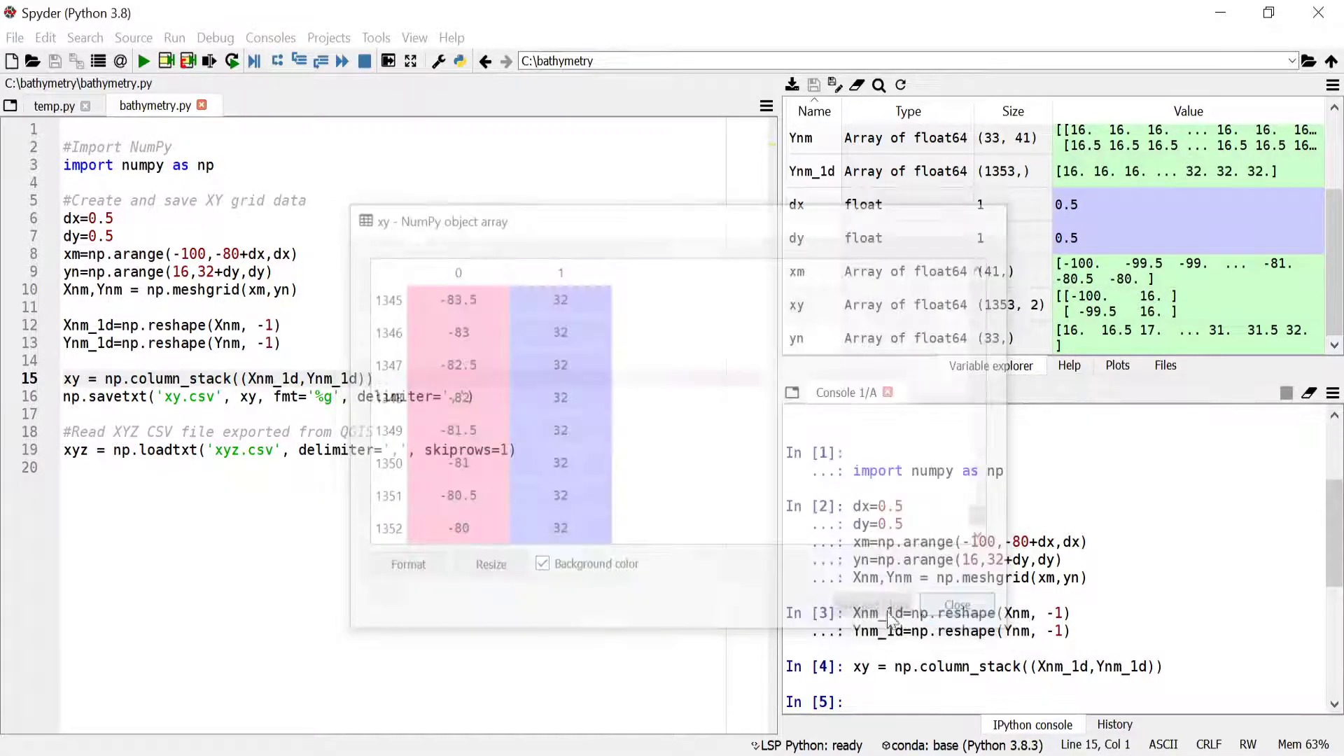
Run the np.savetxt line to write the coordinates to xy.csv, and switch to QGIS.
{"action": "left_click", "coordinate": [97, 396]}
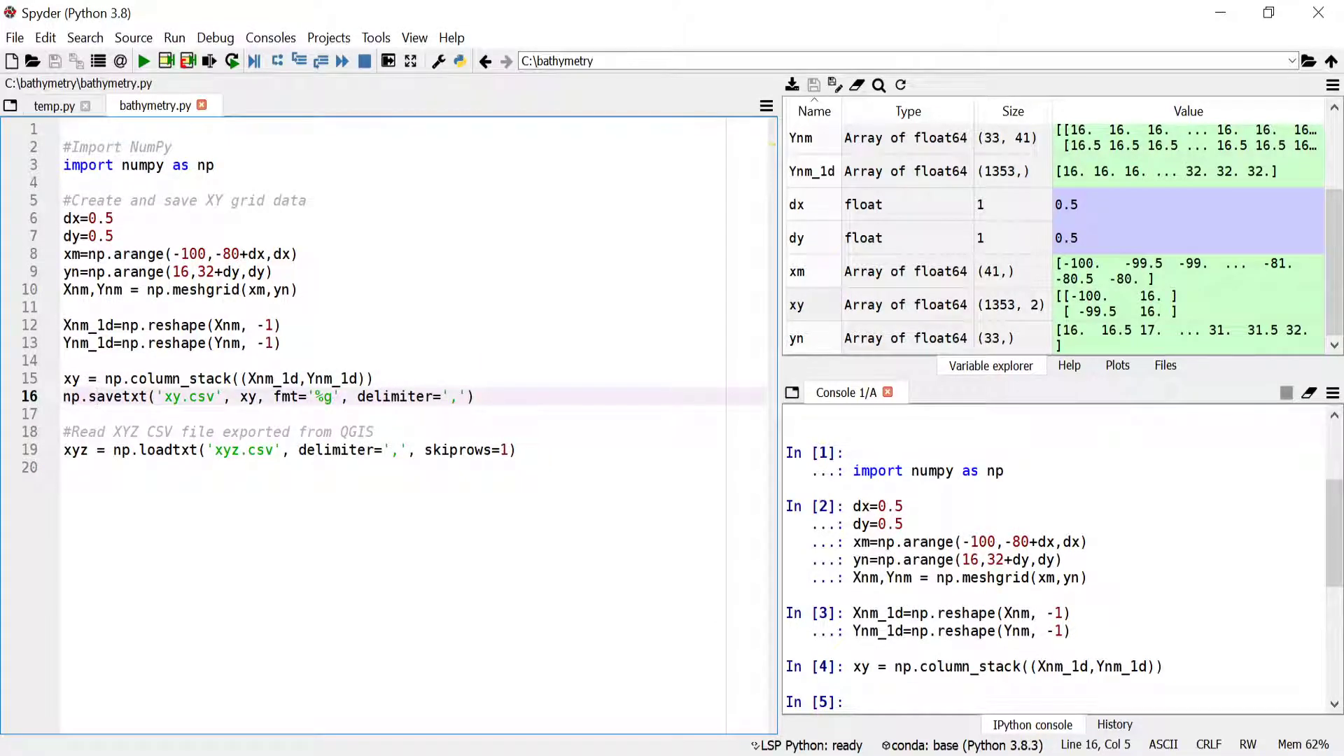
{"action": "left_click", "coordinate": [211, 64]}
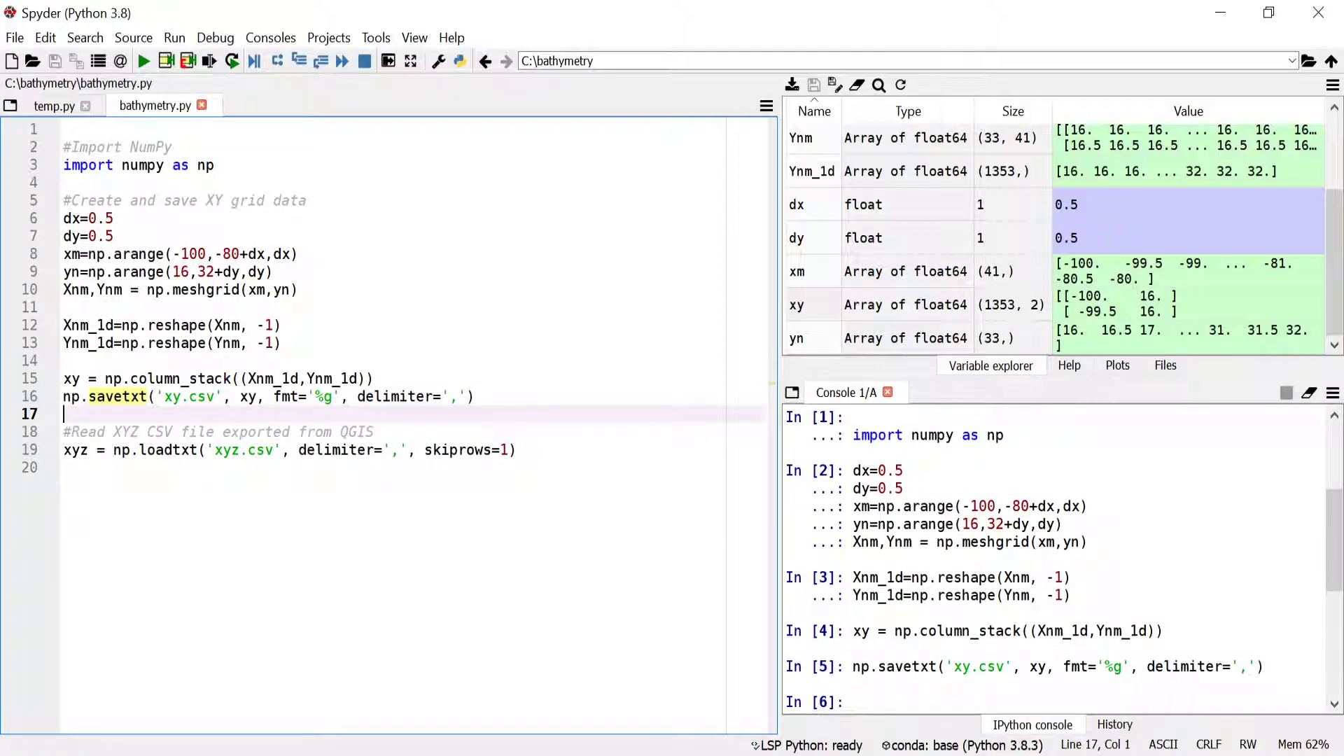
{"action": "key", "text": "alt+Tab"}
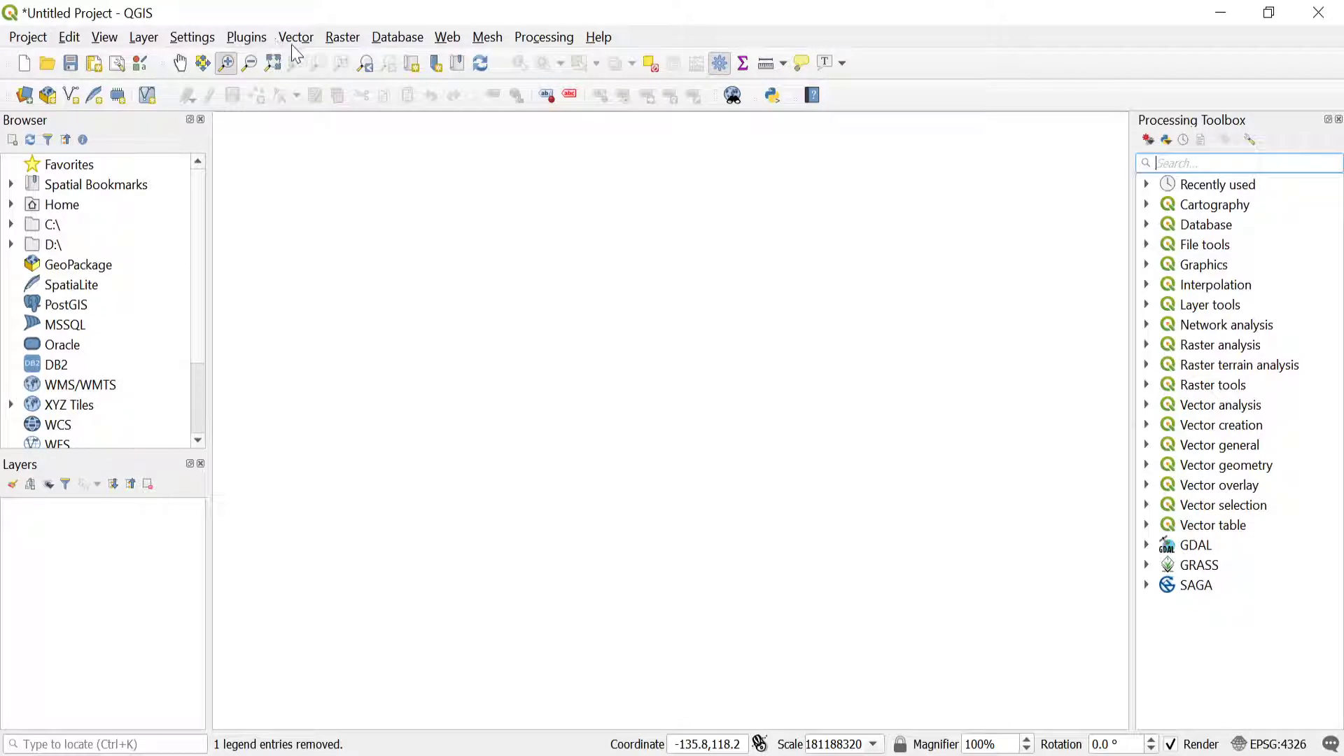
Start adding a raster layer from a file and open the dataset file chooser.
{"action": "left_click", "coordinate": [343, 39]}
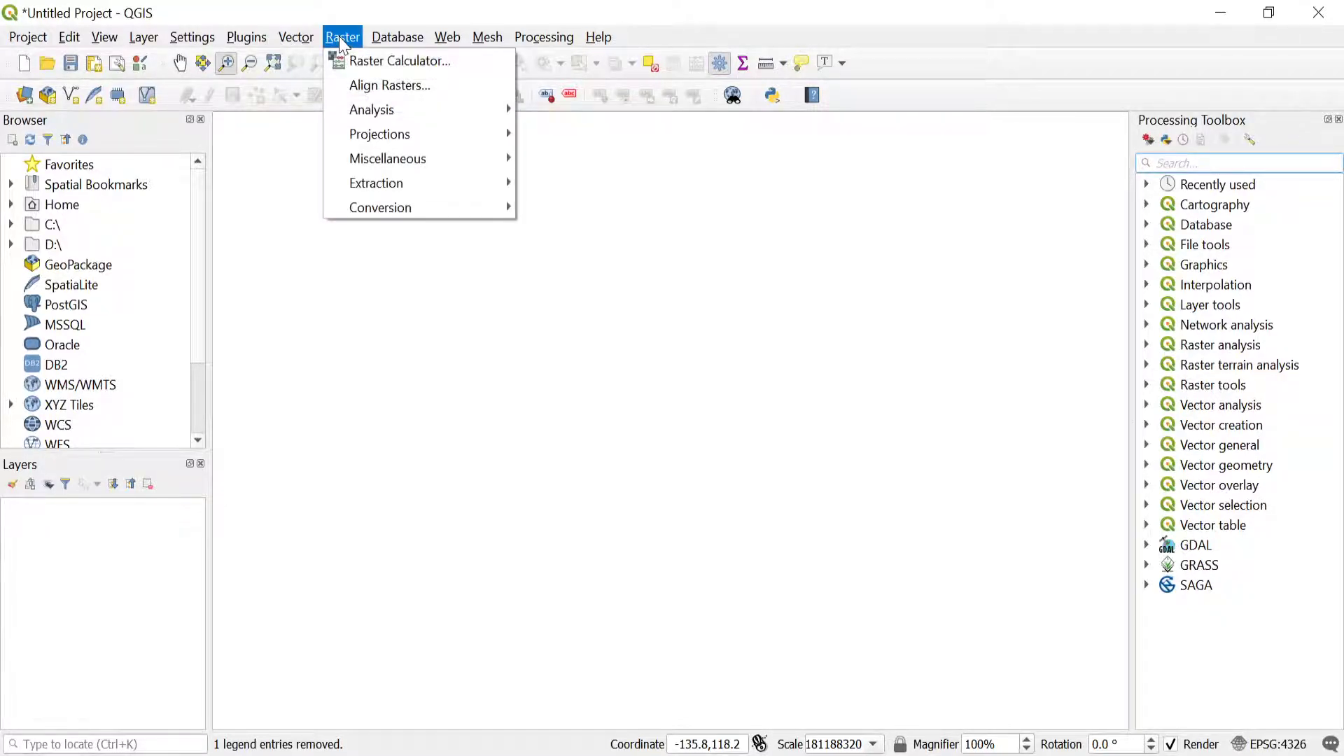
{"action": "mouse_move", "coordinate": [140, 39]}
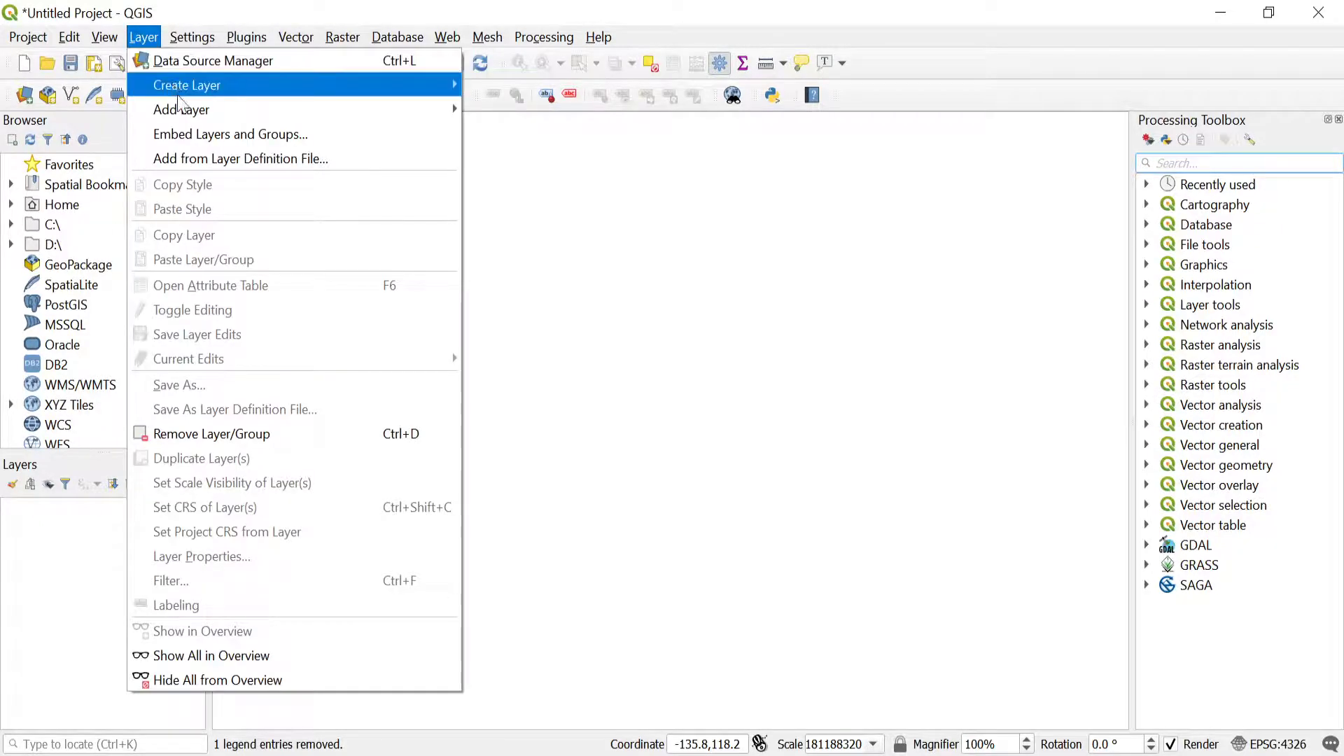
{"action": "mouse_move", "coordinate": [196, 112]}
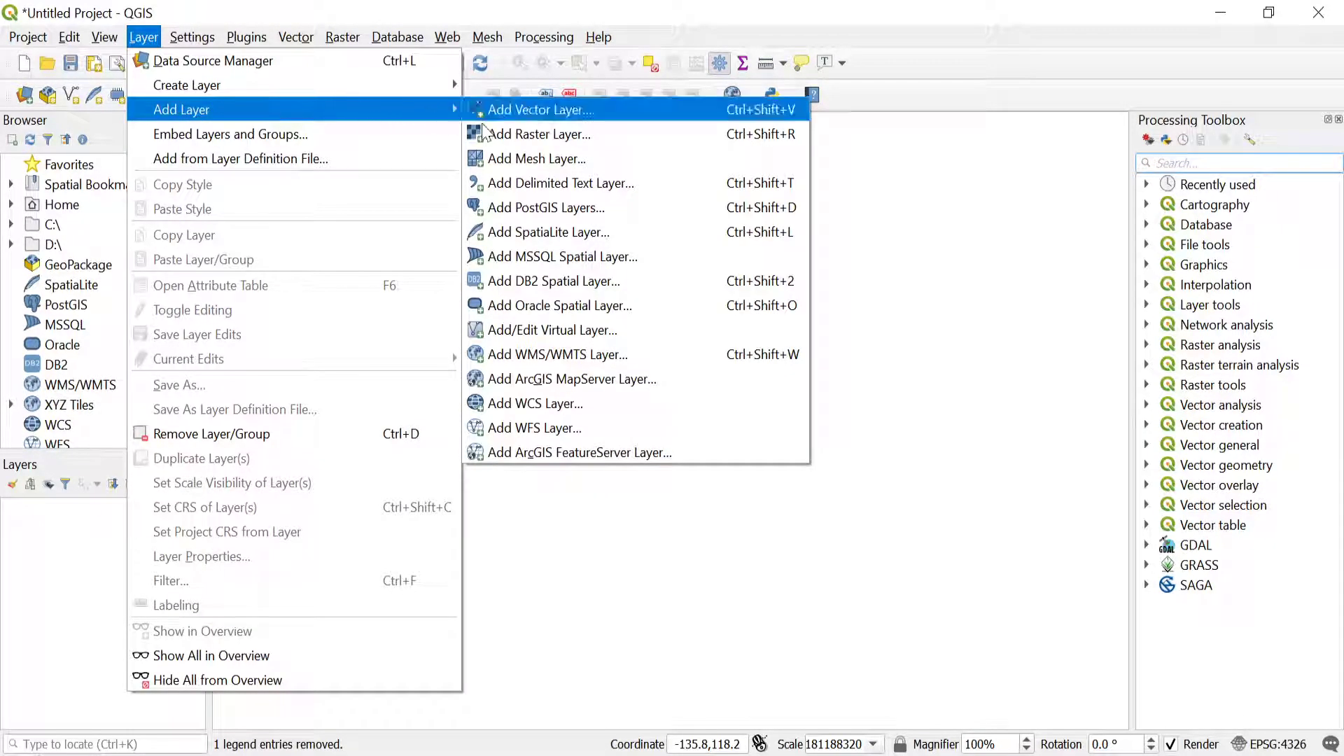
{"action": "left_click", "coordinate": [517, 140]}
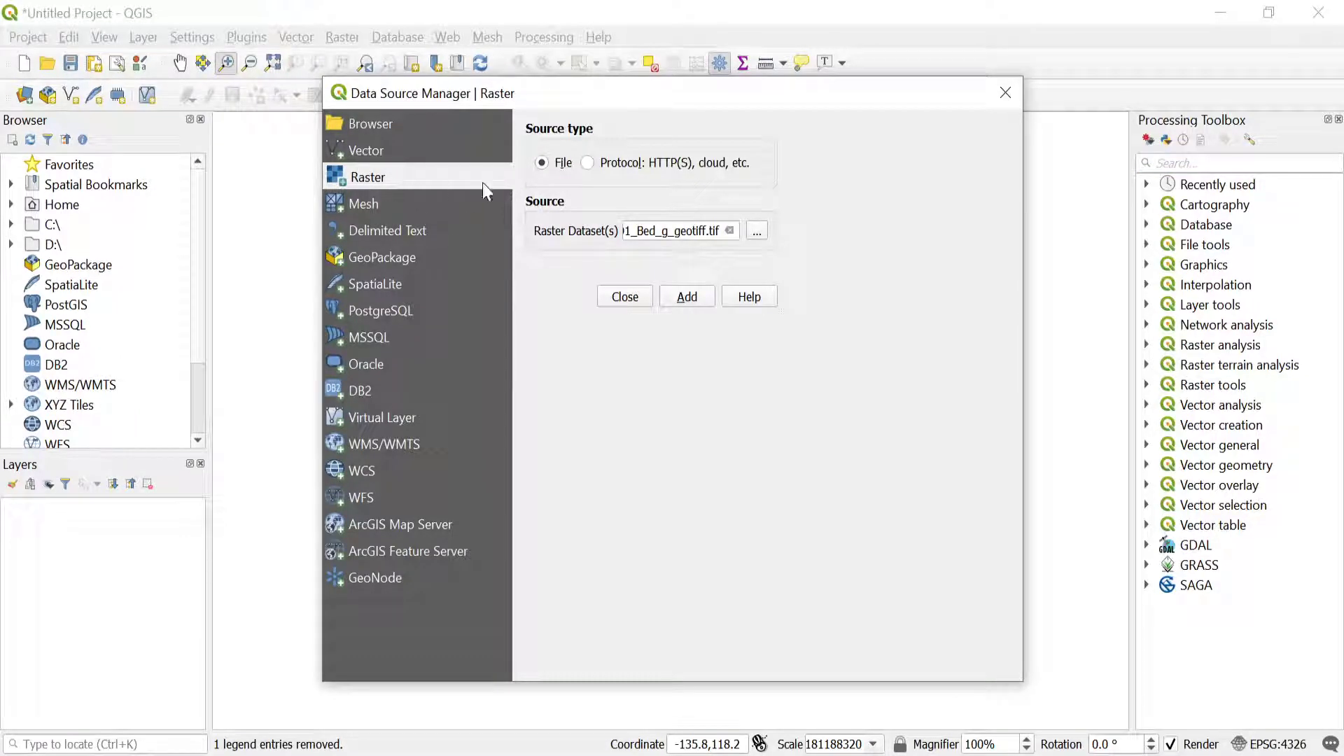
{"action": "left_click", "coordinate": [758, 231]}
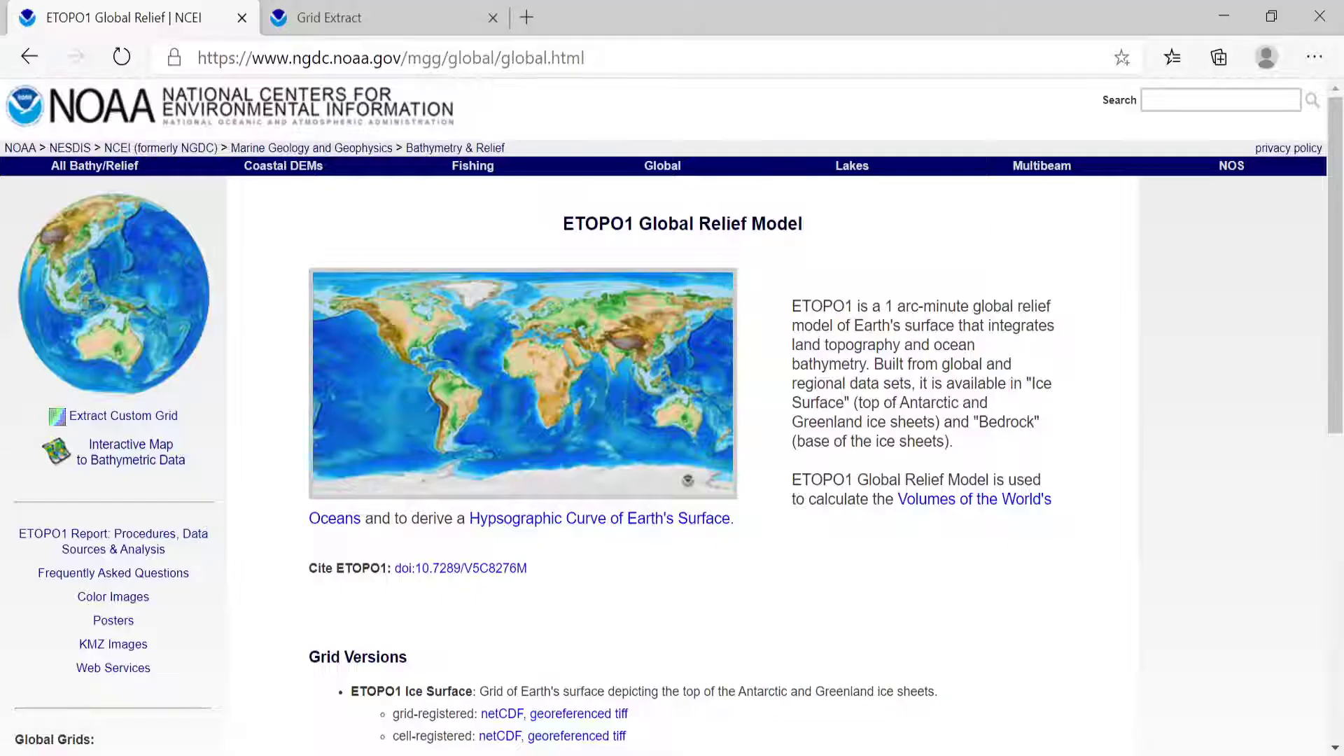
On the NOAA ETOPO1 page, locate the grid-registered georeferenced tiff entry under ETOPO1 Bedrock.
{"action": "scroll", "coordinate": [639, 579], "scroll_direction": "down", "scroll_amount": 4}
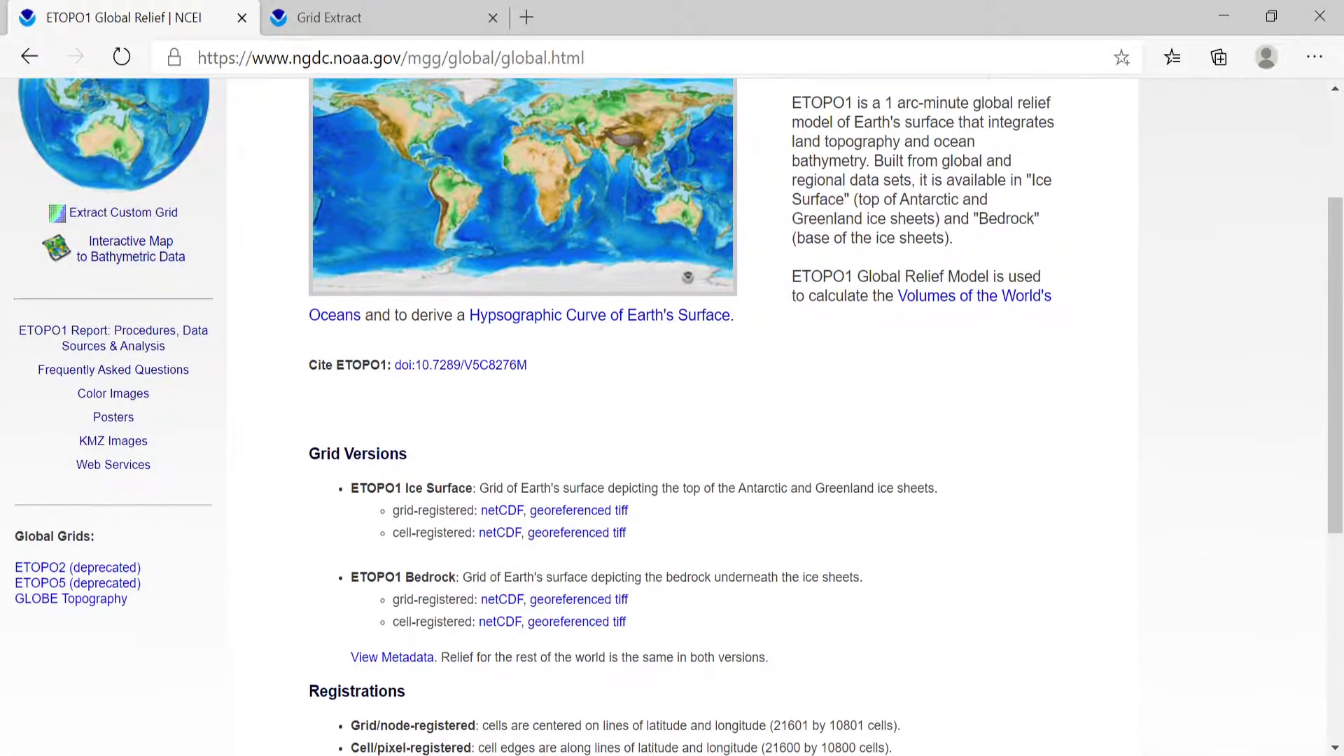
{"action": "left_click_drag", "start_coordinate": [344, 477], "coordinate": [458, 476]}
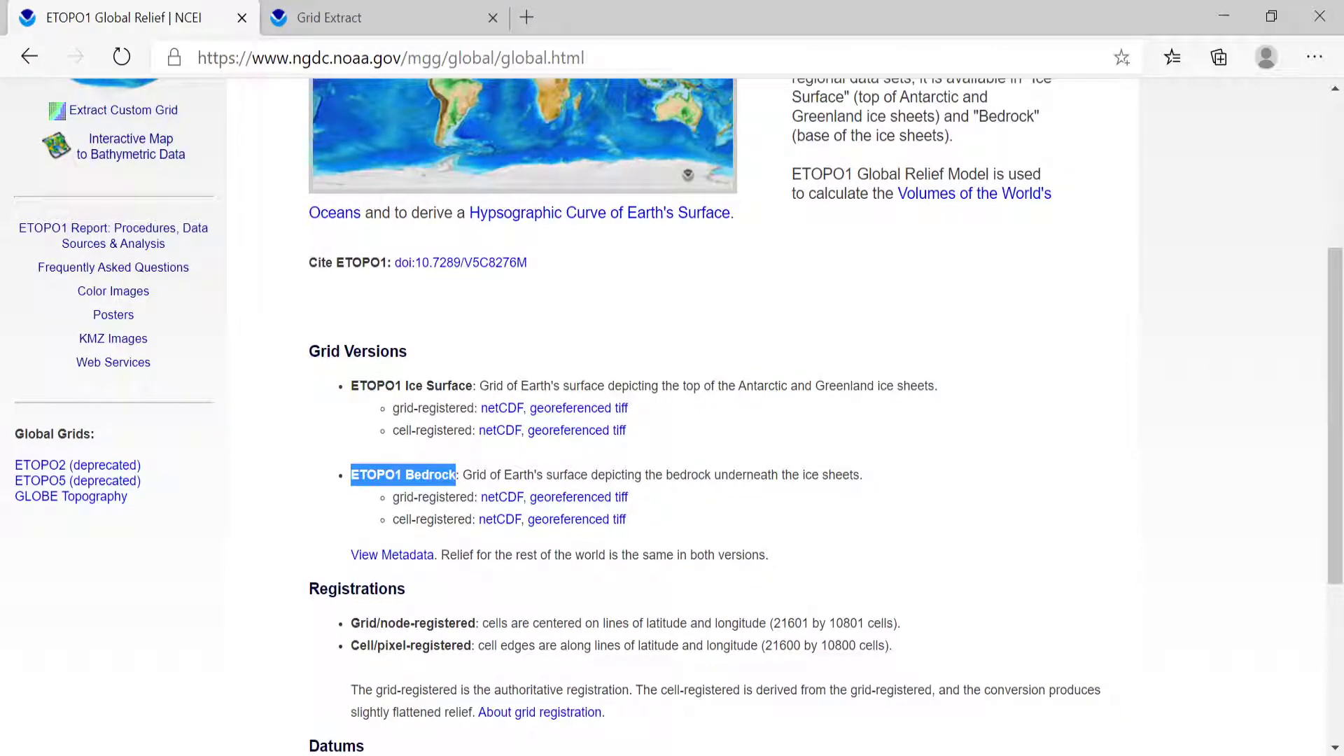
{"action": "left_click_drag", "start_coordinate": [393, 497], "coordinate": [474, 498]}
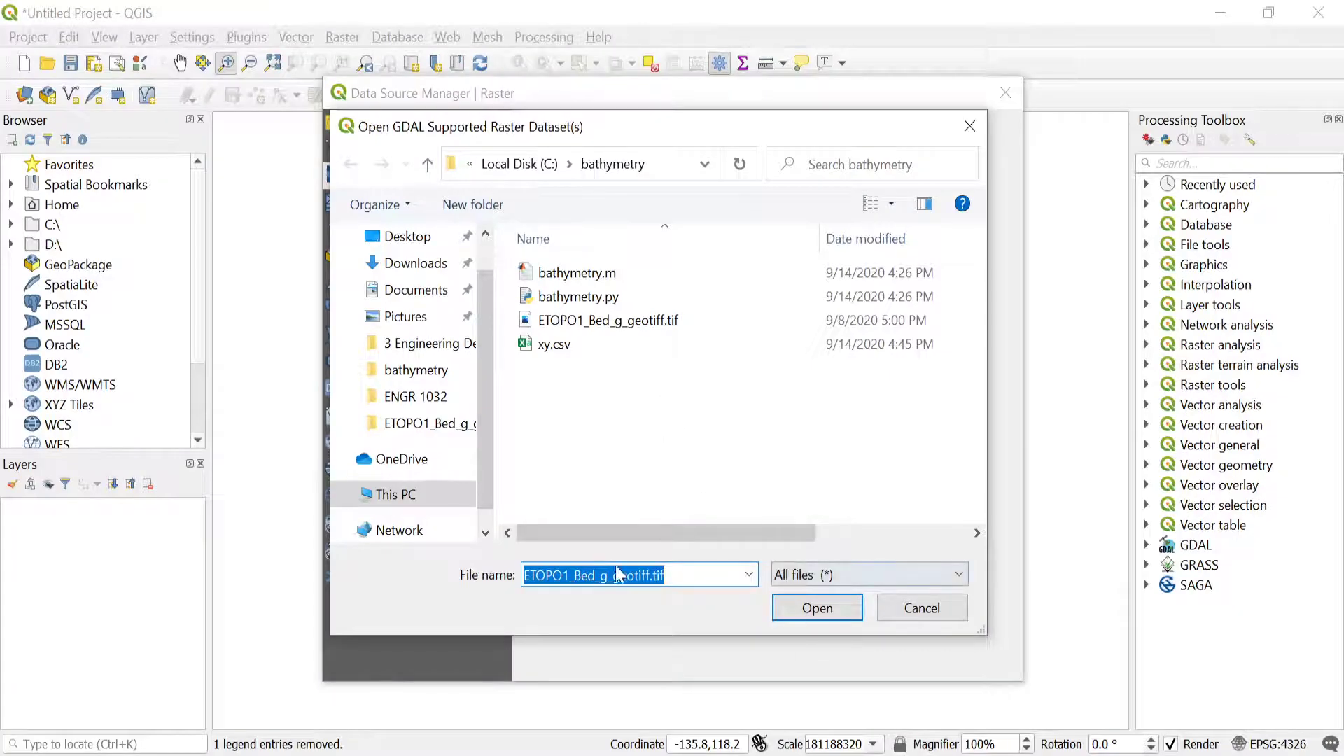
Add ETOPO1_Bed_g_geotiff.tif from the bathymetry folder to the QGIS project as a raster layer, and close the Data Source Manager.
{"action": "left_click", "coordinate": [817, 608]}
{"action": "left_click", "coordinate": [687, 297]}
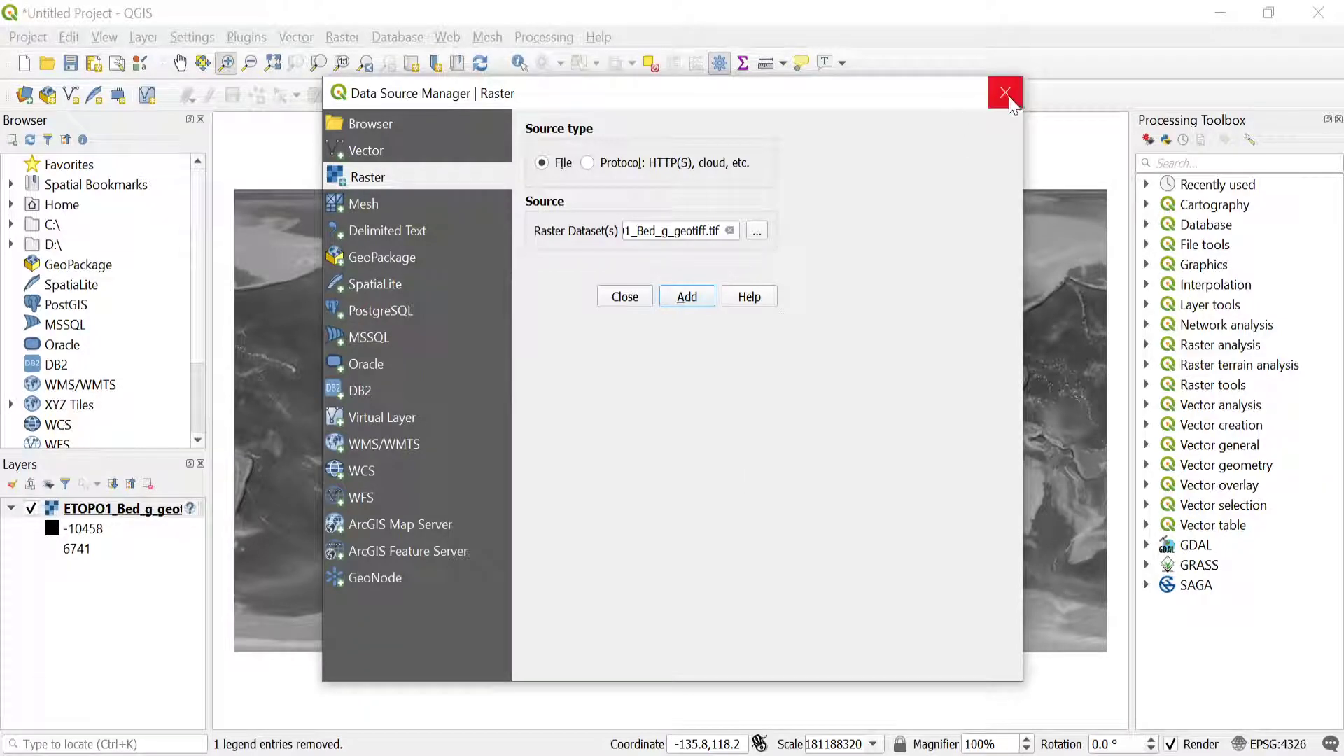
{"action": "left_click", "coordinate": [636, 297]}
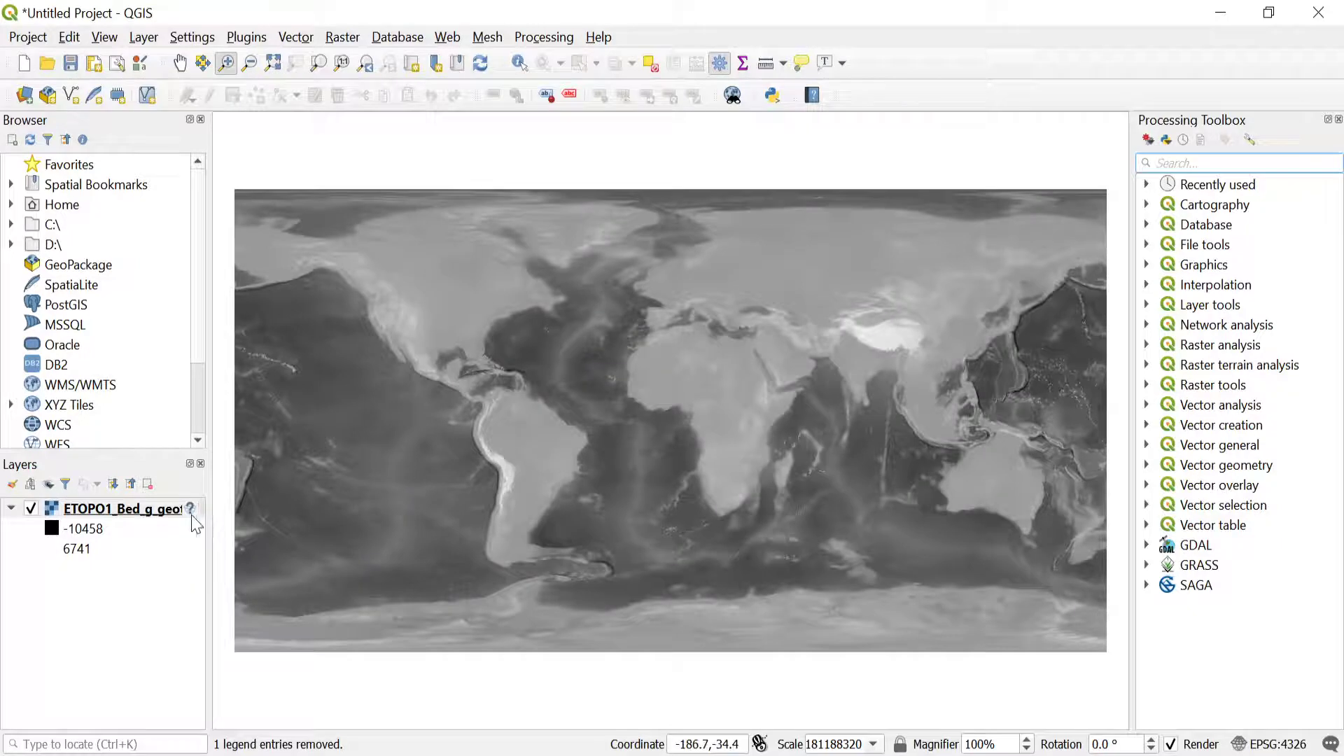
Open the ETOPO1 raster layer's properties at its source coordinate reference system setting.
{"action": "right_click", "coordinate": [148, 517]}
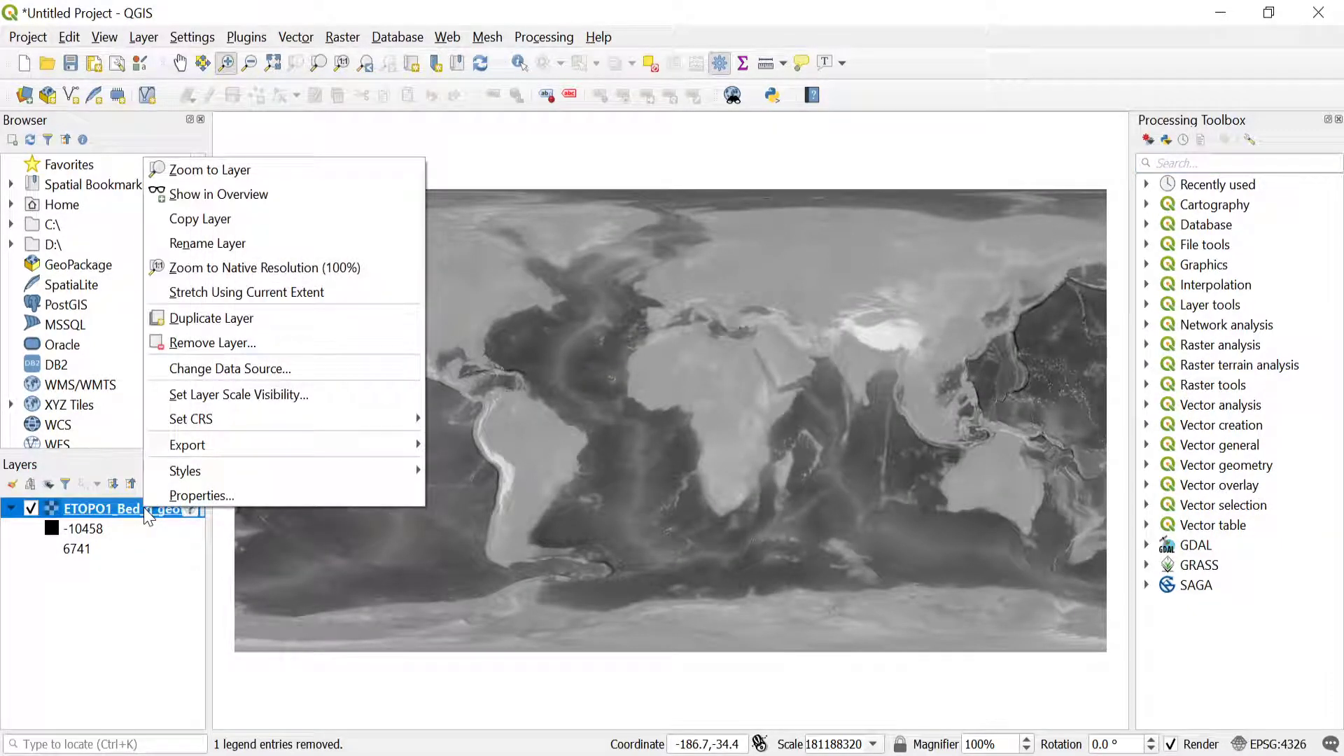
{"action": "left_click", "coordinate": [184, 491]}
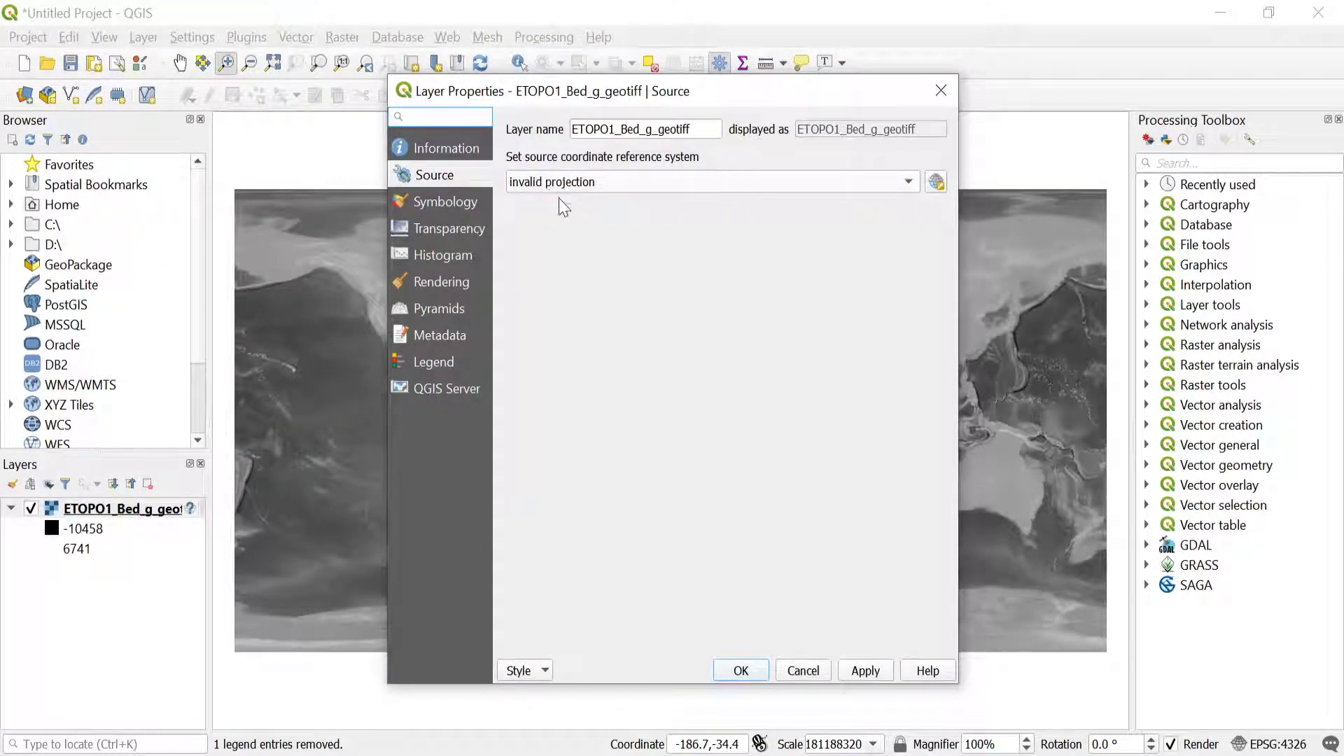
Switch to the NOAA ETOPO1 page and look up the horizontal datum in the Datums section.
{"action": "key", "text": "alt+Tab"}
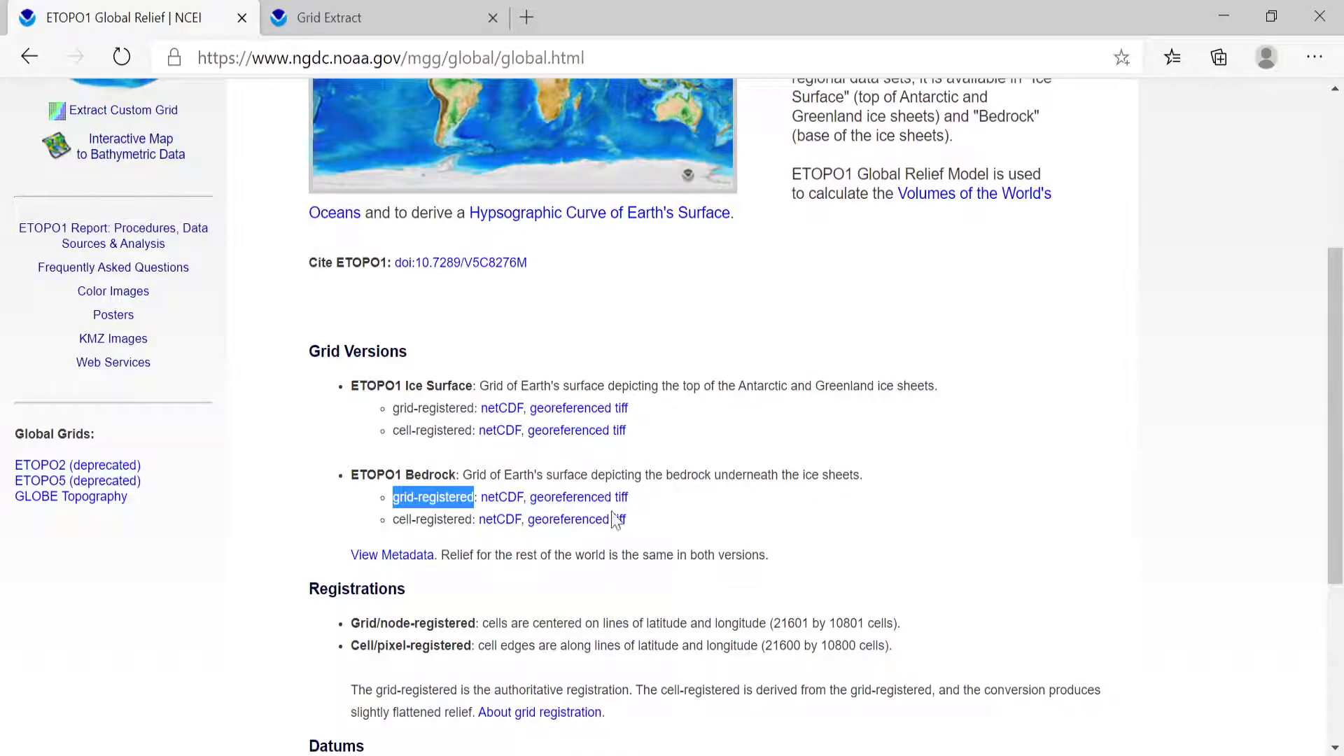
{"action": "left_click", "coordinate": [822, 499]}
{"action": "scroll", "coordinate": [822, 498], "scroll_direction": "down", "scroll_amount": 6}
{"action": "scroll", "coordinate": [818, 494], "scroll_direction": "up", "scroll_amount": 10}
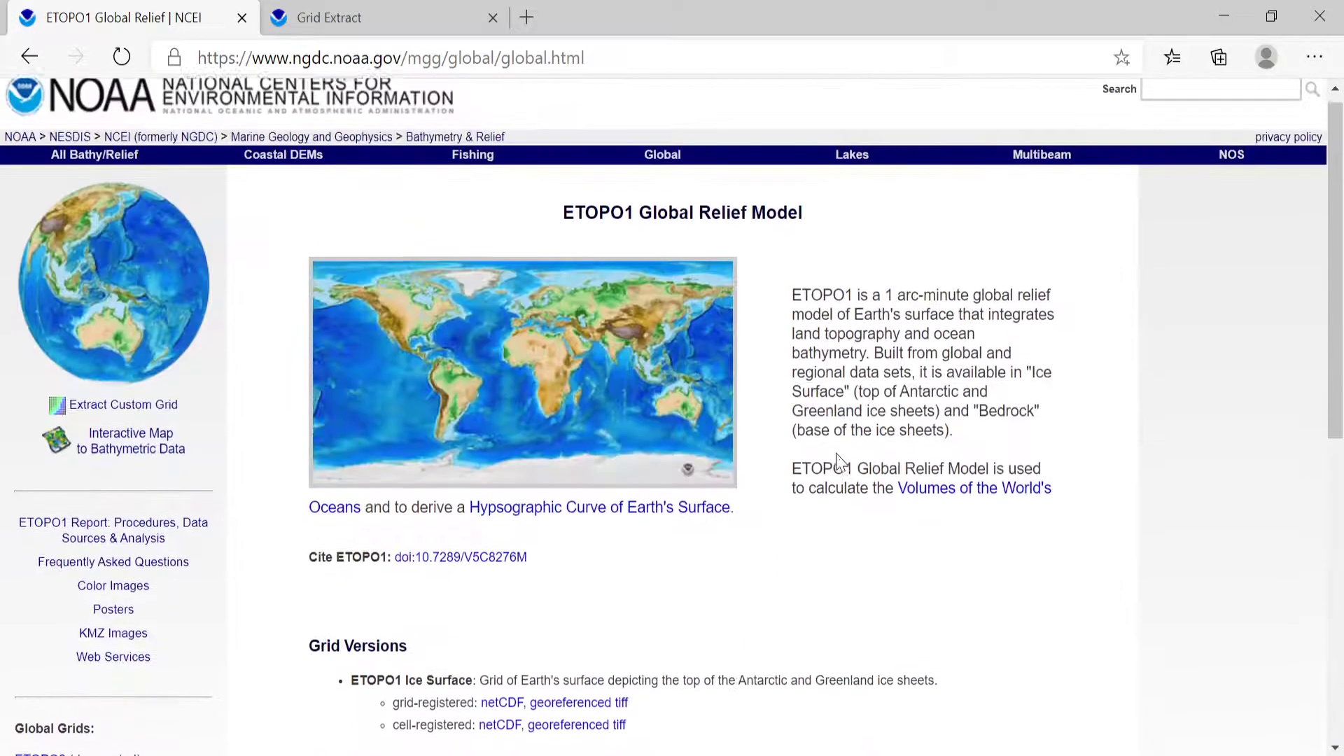
{"action": "scroll", "coordinate": [838, 462], "scroll_direction": "down", "scroll_amount": 8}
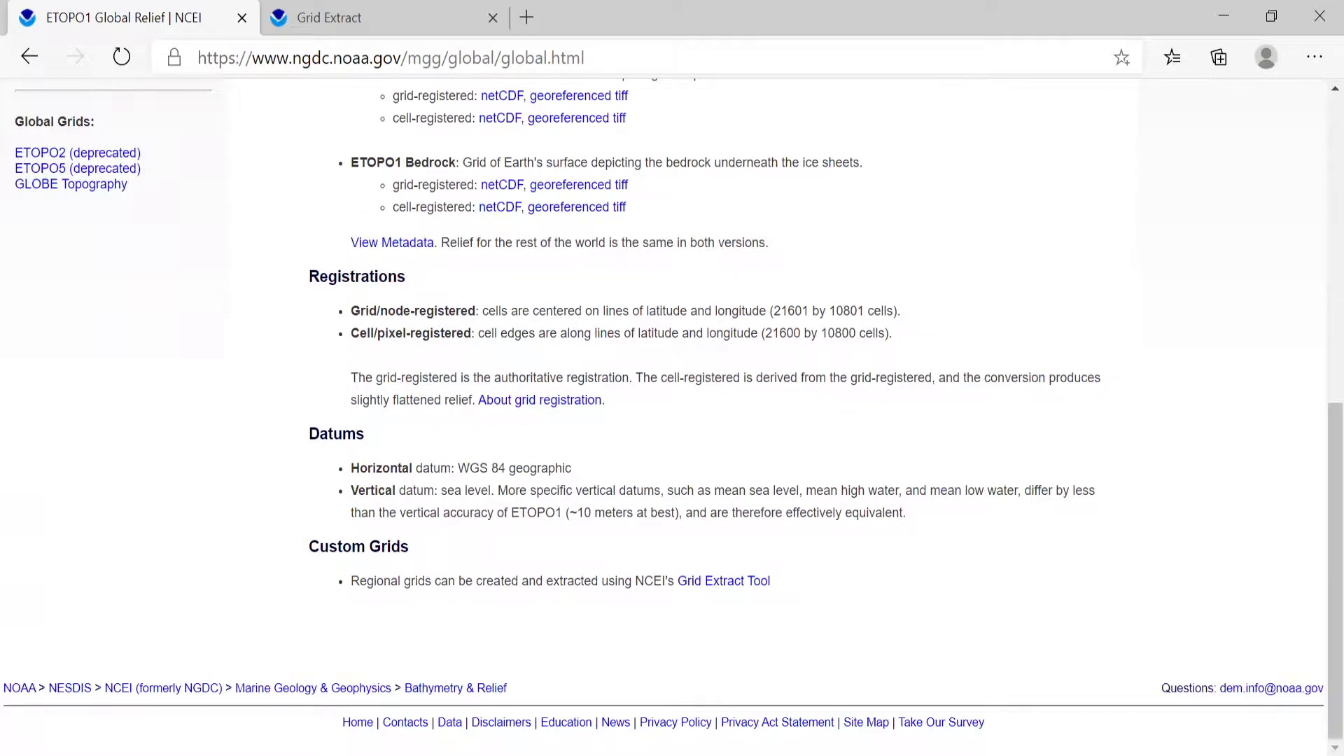
Switch back to QGIS and set the ETOPO1 raster layer's source coordinate reference system to the project CRS, EPSG:4326 - WGS 84.
{"action": "left_click_drag", "start_coordinate": [458, 467], "coordinate": [505, 468]}
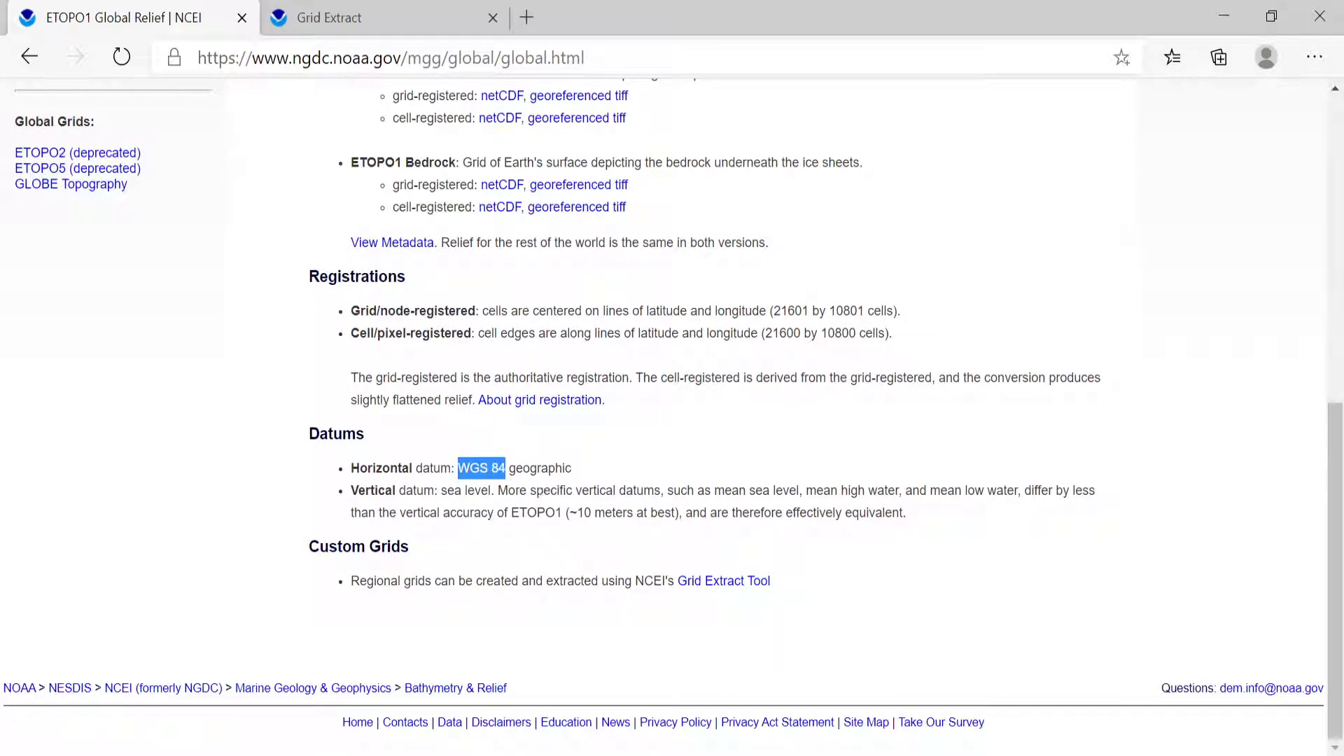
{"action": "left_click", "coordinate": [543, 490]}
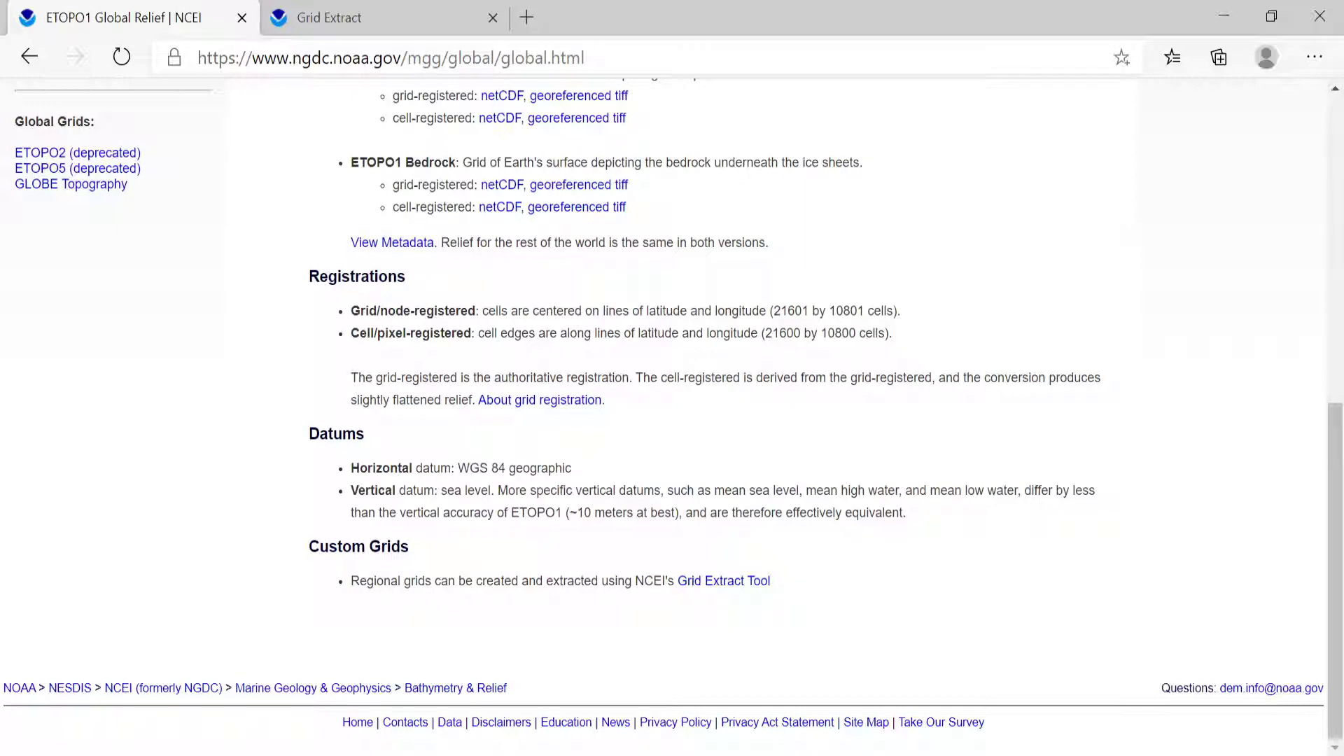
{"action": "key", "text": "alt+Tab"}
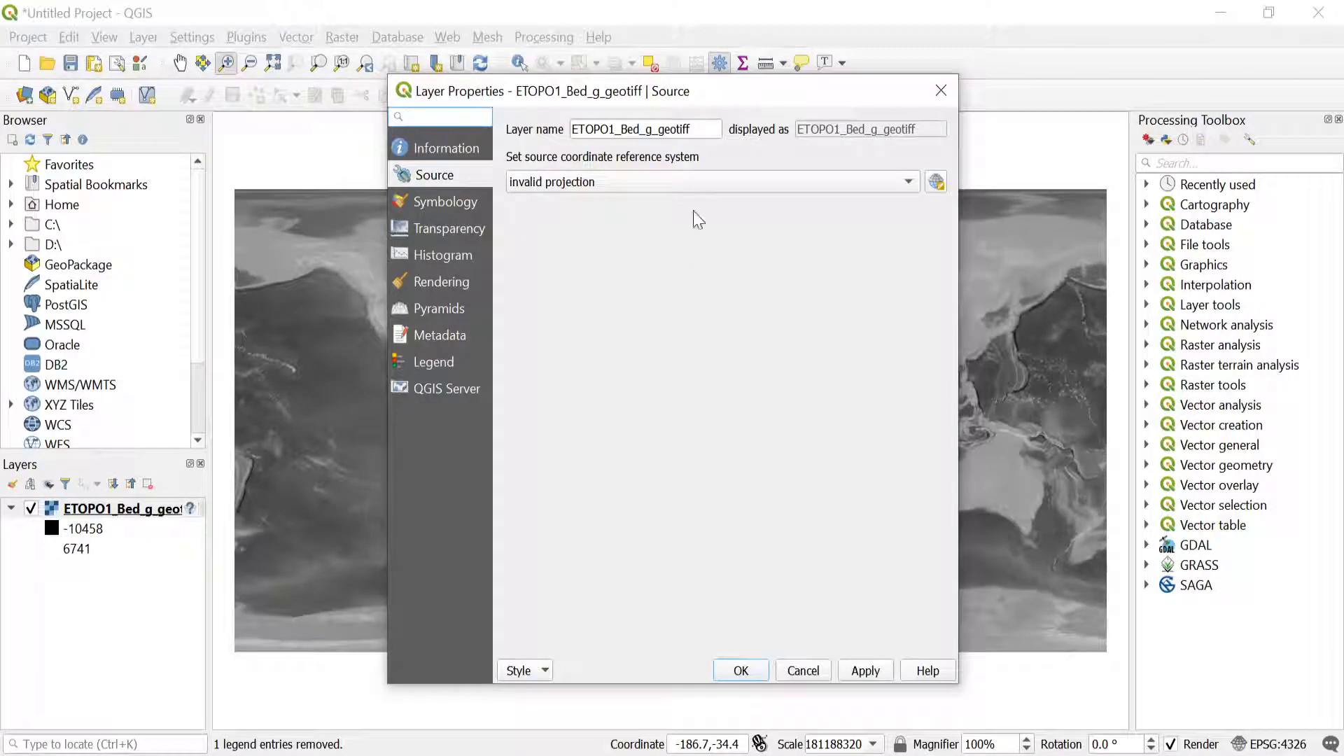
{"action": "left_click", "coordinate": [705, 187]}
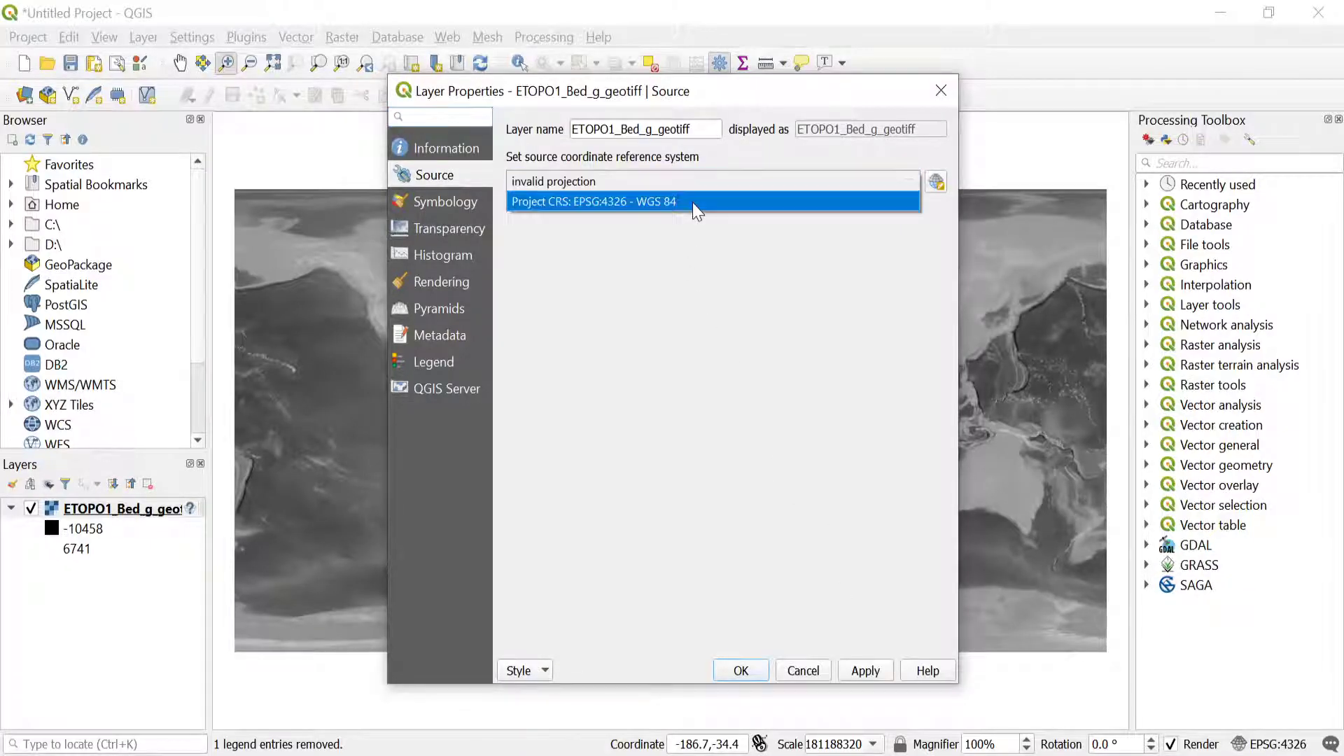
{"action": "left_click", "coordinate": [691, 203]}
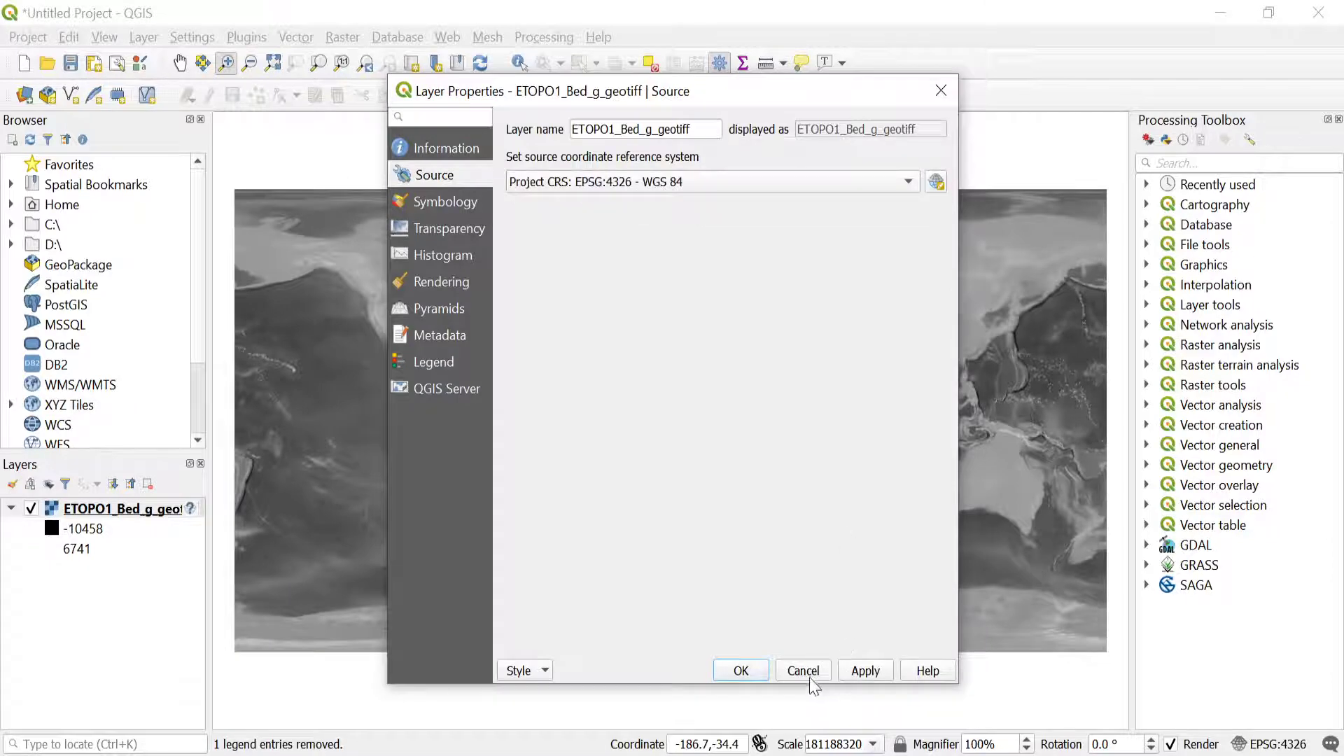
{"action": "left_click", "coordinate": [751, 670]}
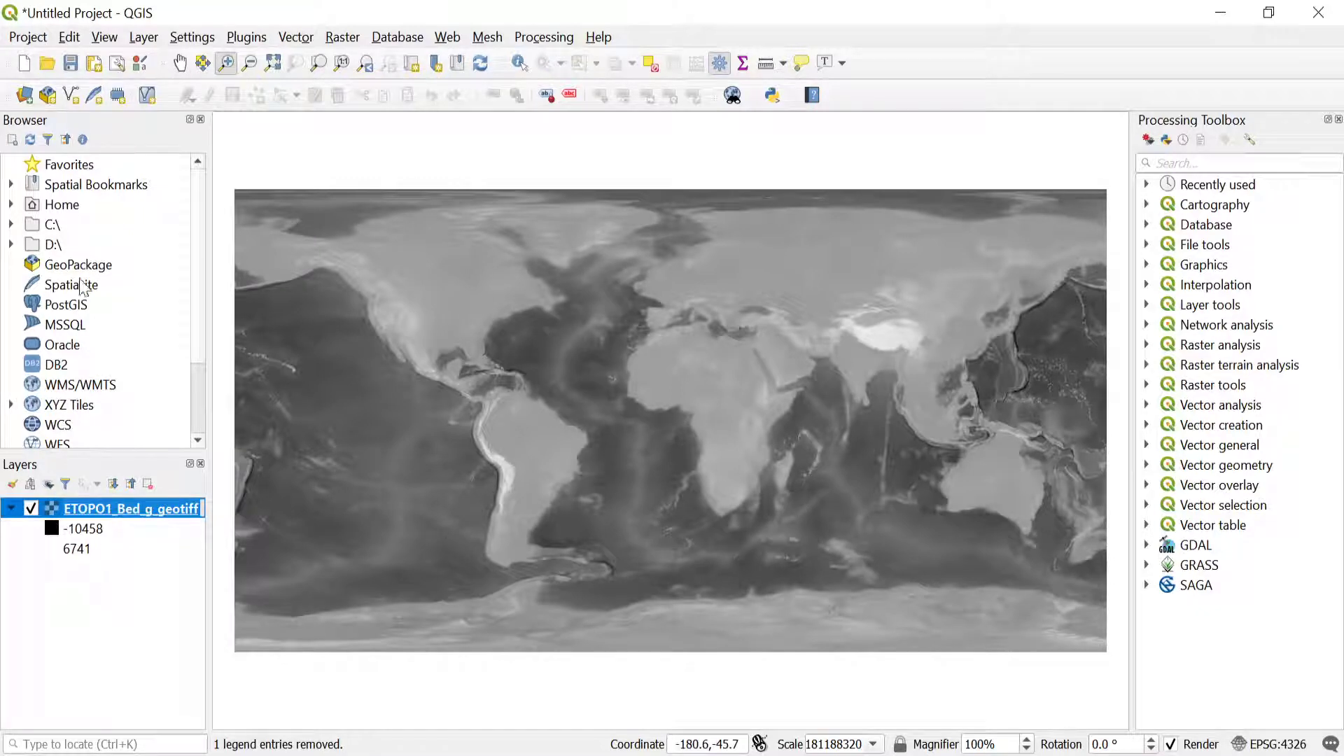
Start adding a delimited text layer, choosing xy.csv from the bathymetry folder as its source file.
{"action": "left_click", "coordinate": [144, 42]}
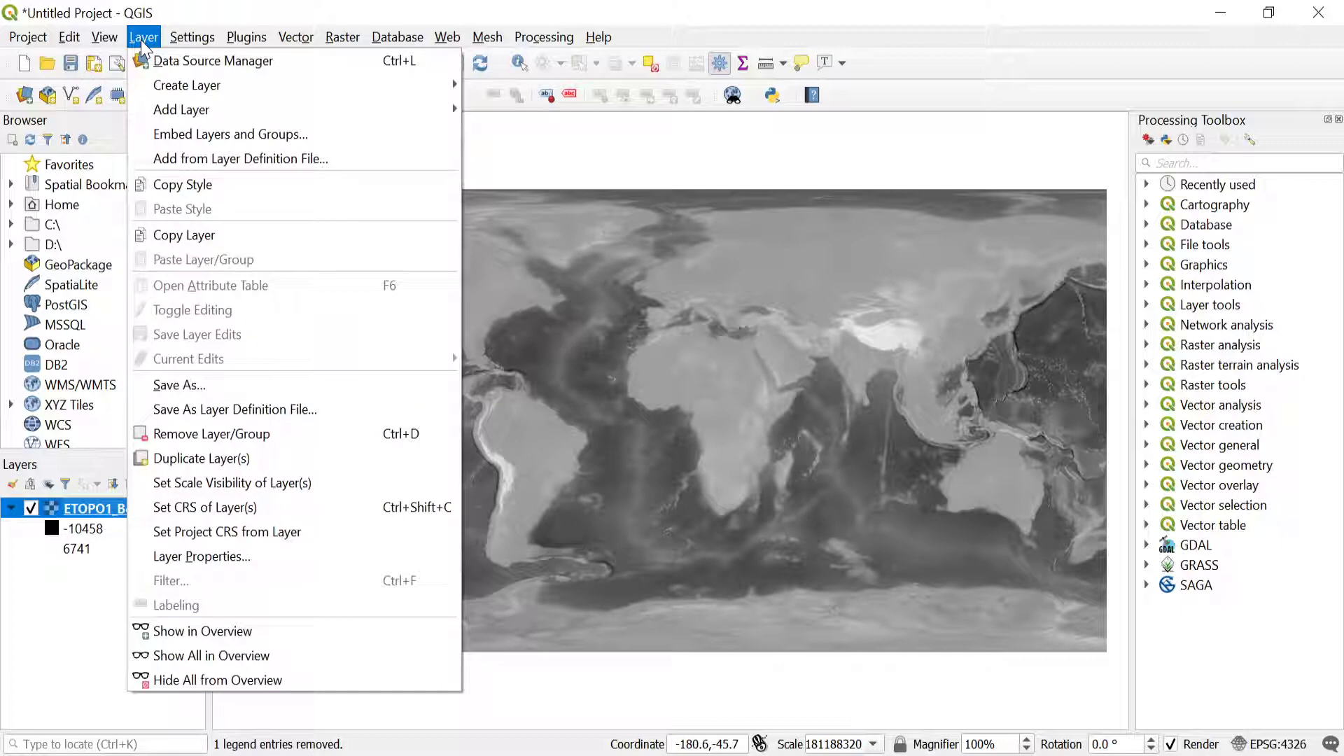
{"action": "mouse_move", "coordinate": [254, 105]}
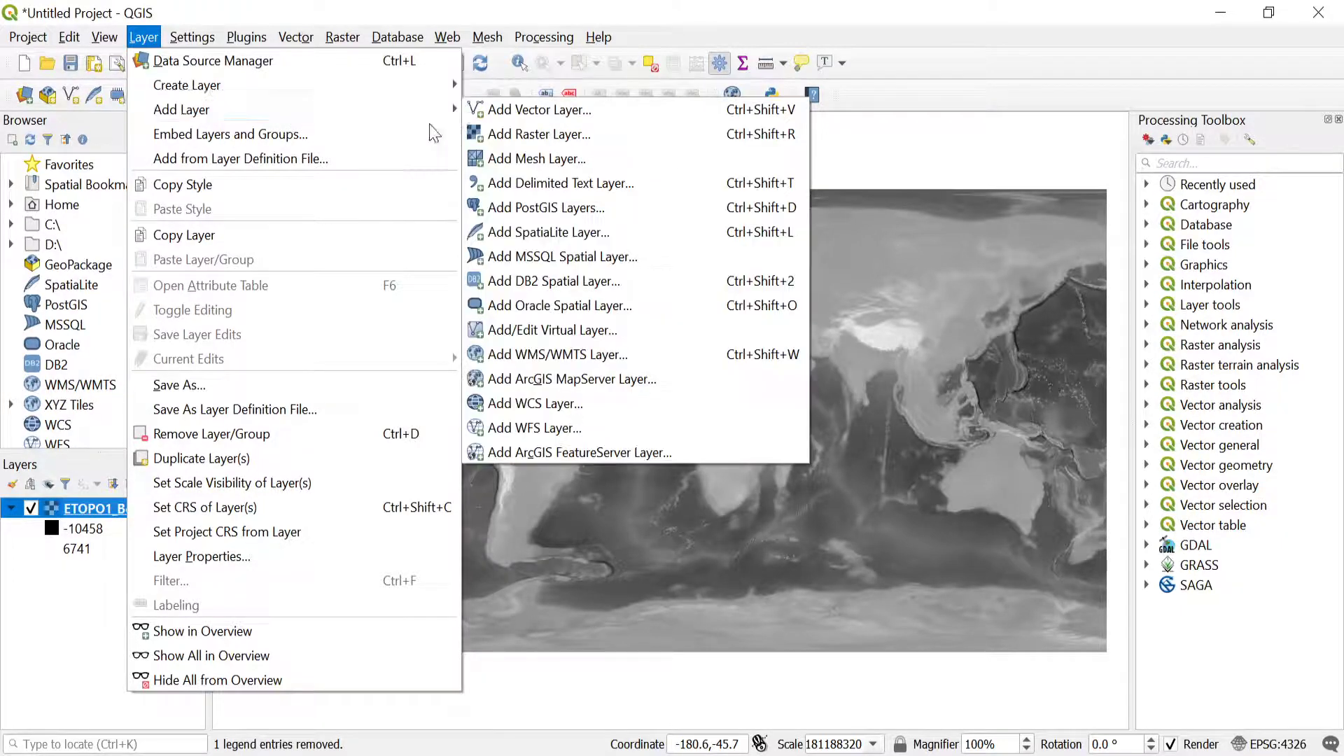
{"action": "left_click", "coordinate": [569, 189]}
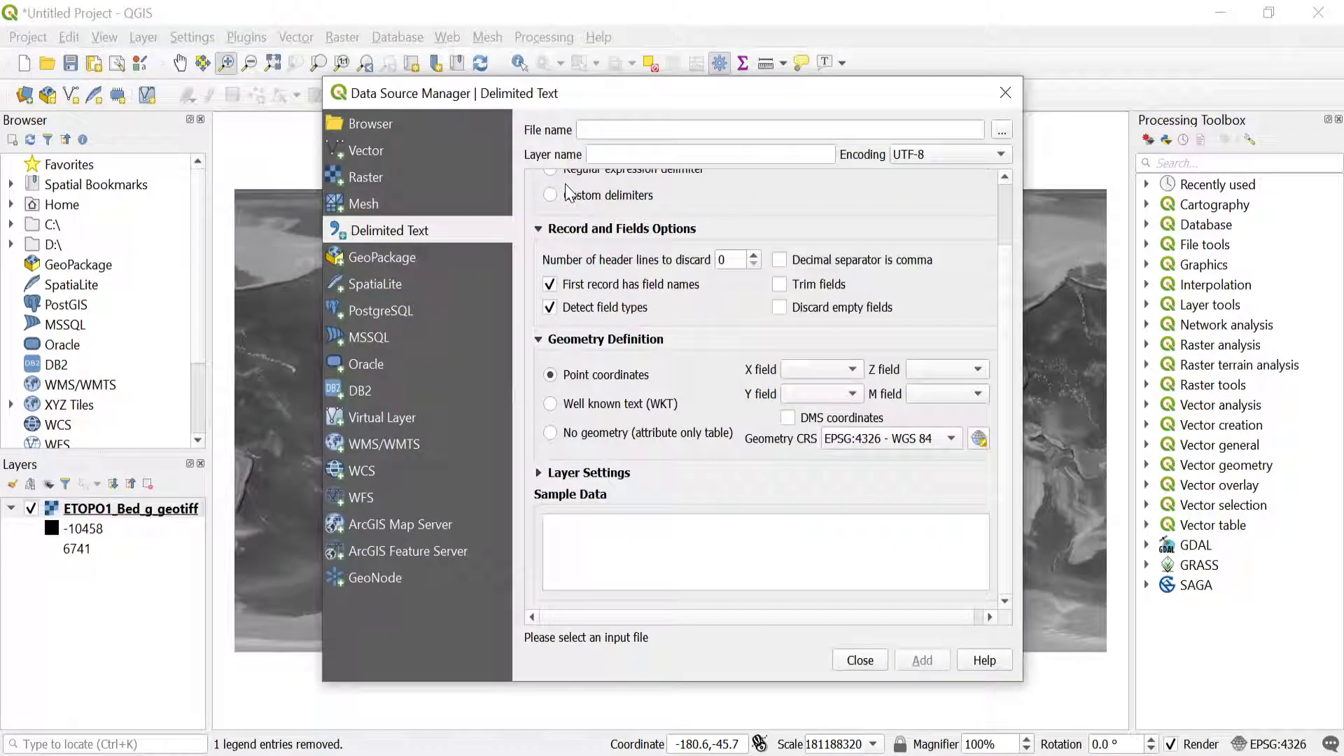
{"action": "left_click", "coordinate": [1000, 135]}
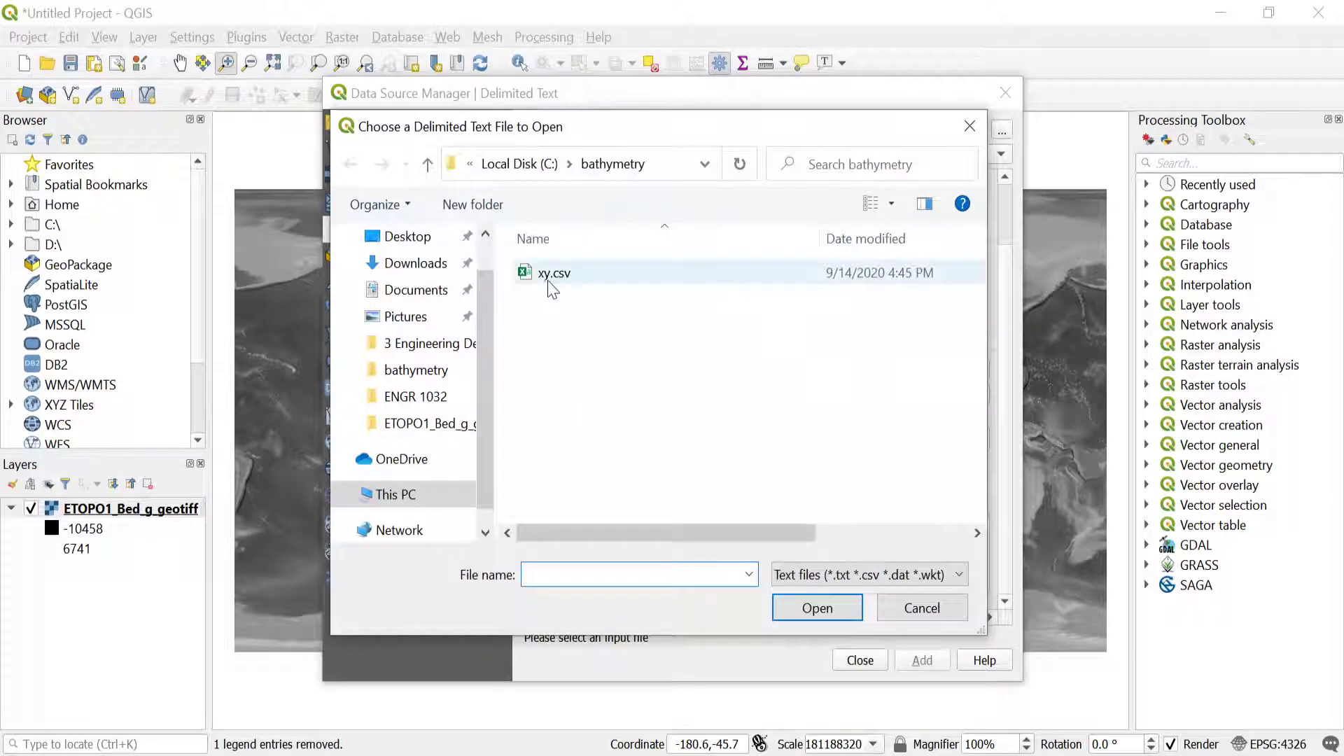
{"action": "left_click", "coordinate": [581, 274]}
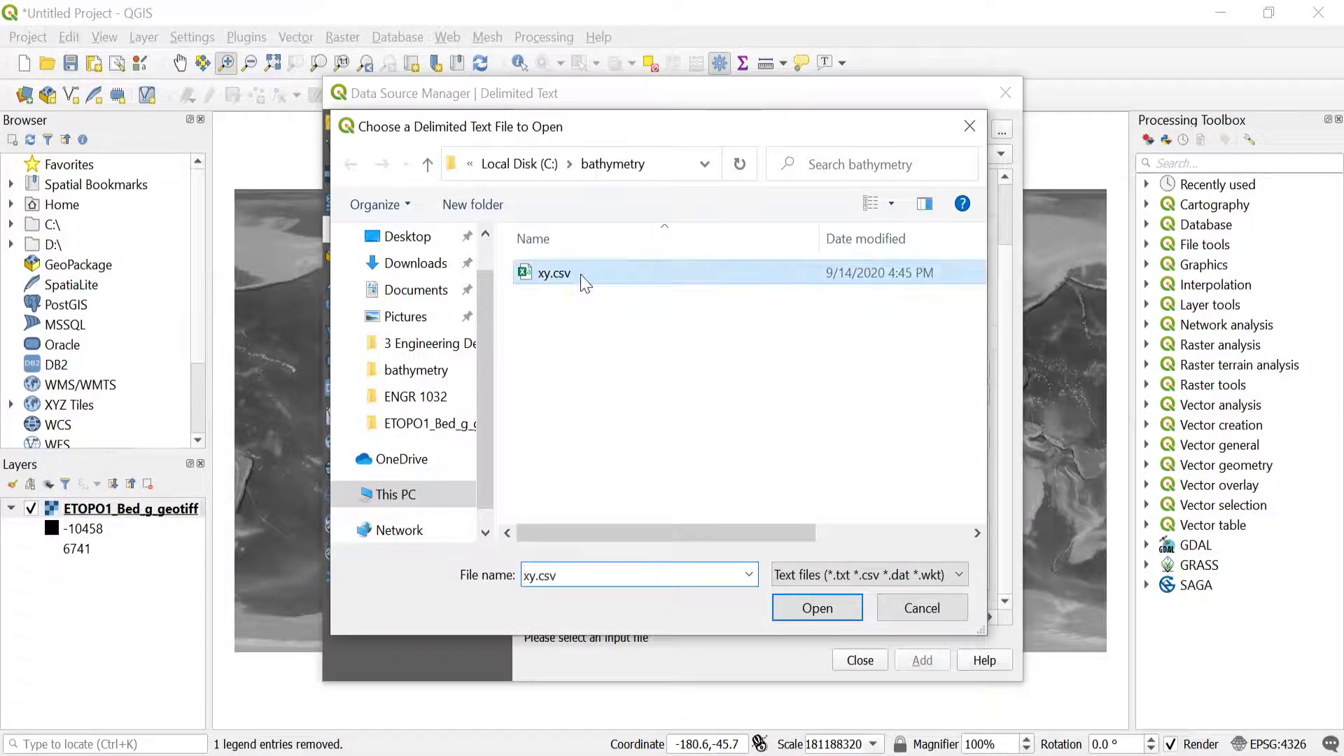
{"action": "left_click", "coordinate": [815, 608]}
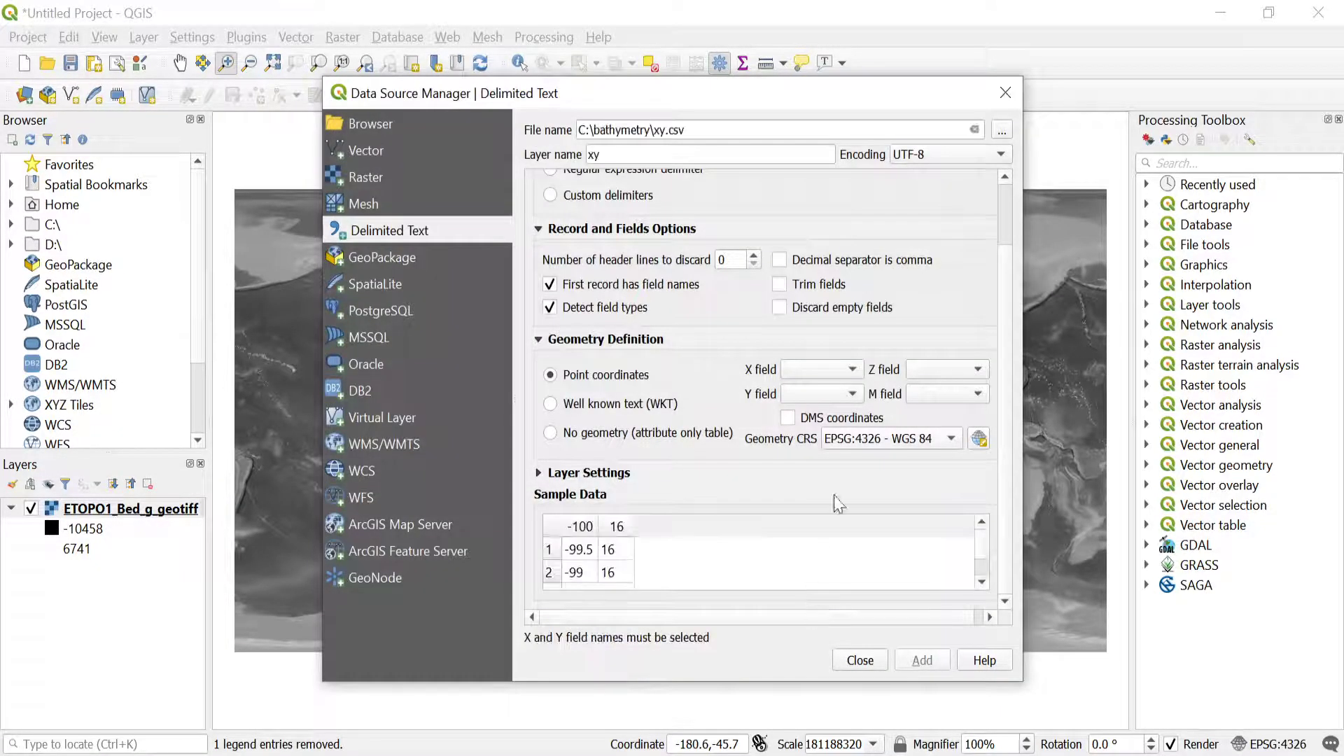
{"action": "scroll", "coordinate": [1008, 275], "scroll_direction": "up", "scroll_amount": 3}
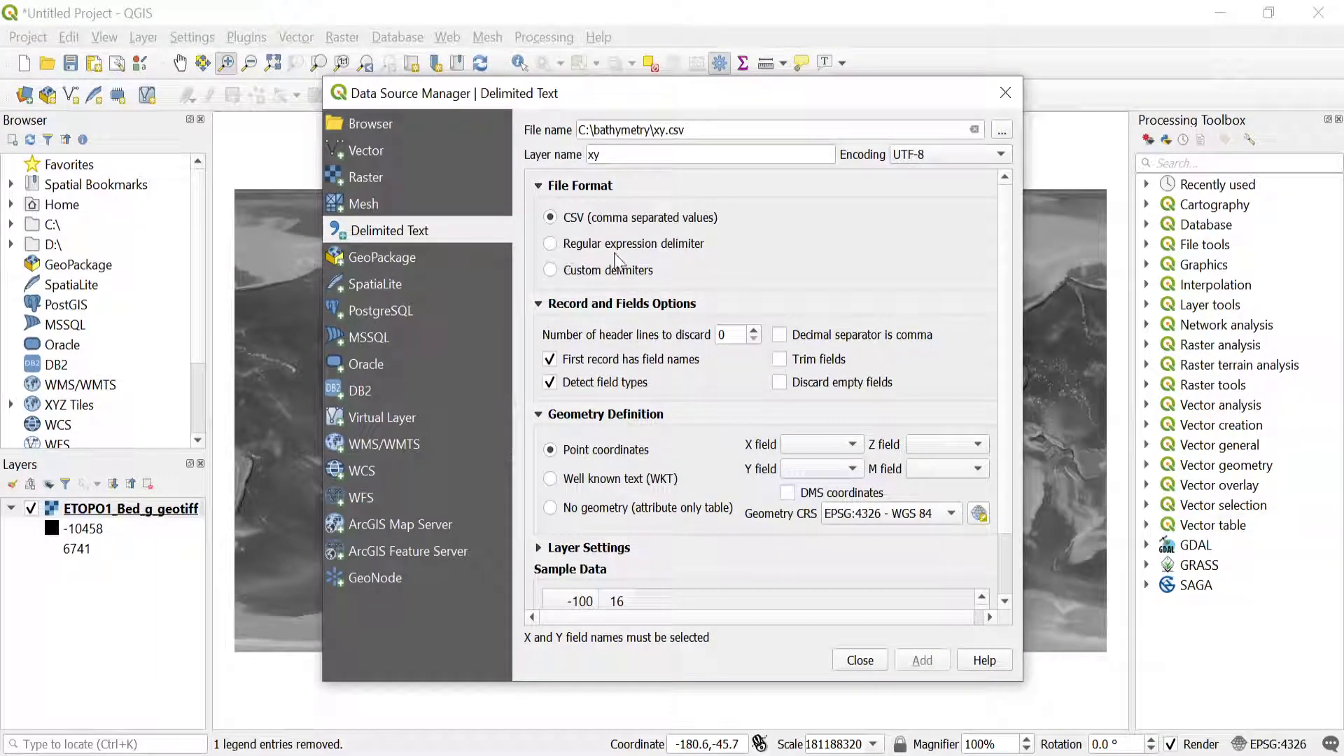
{"action": "left_click", "coordinate": [551, 245]}
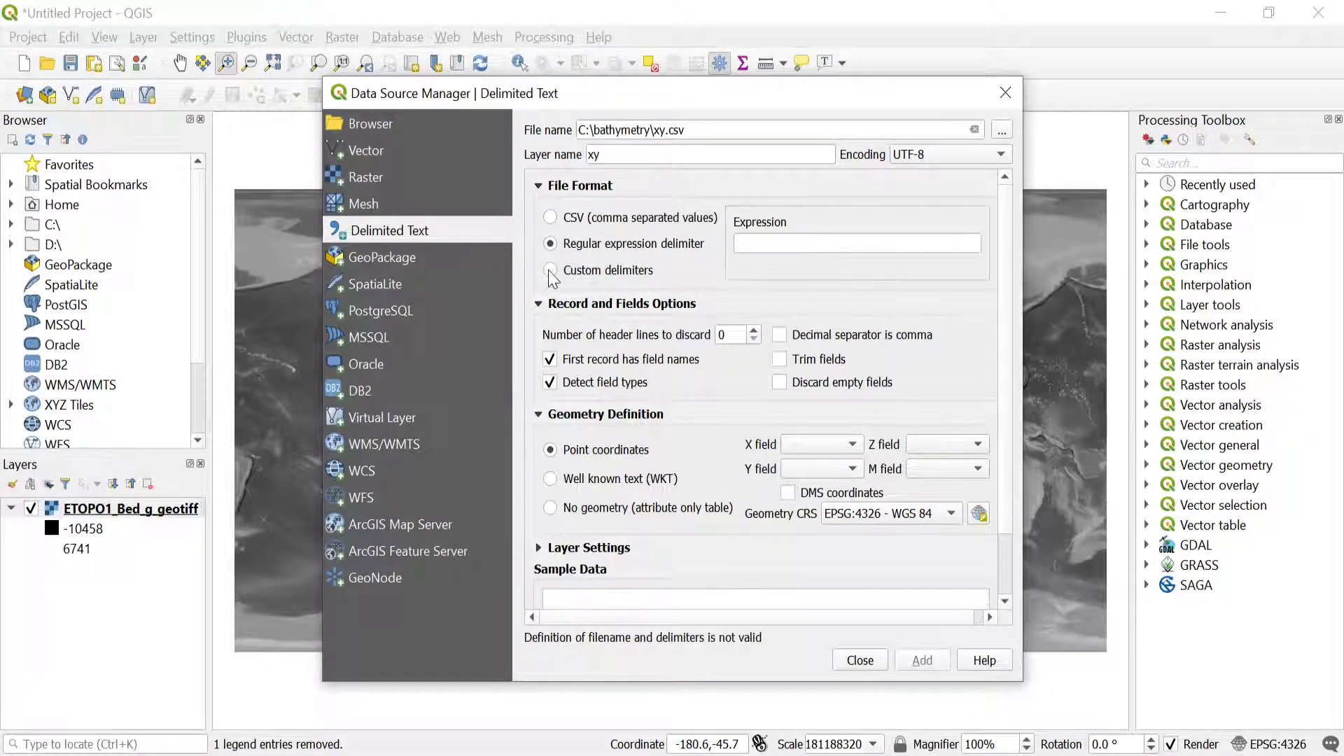
{"action": "left_click", "coordinate": [550, 271]}
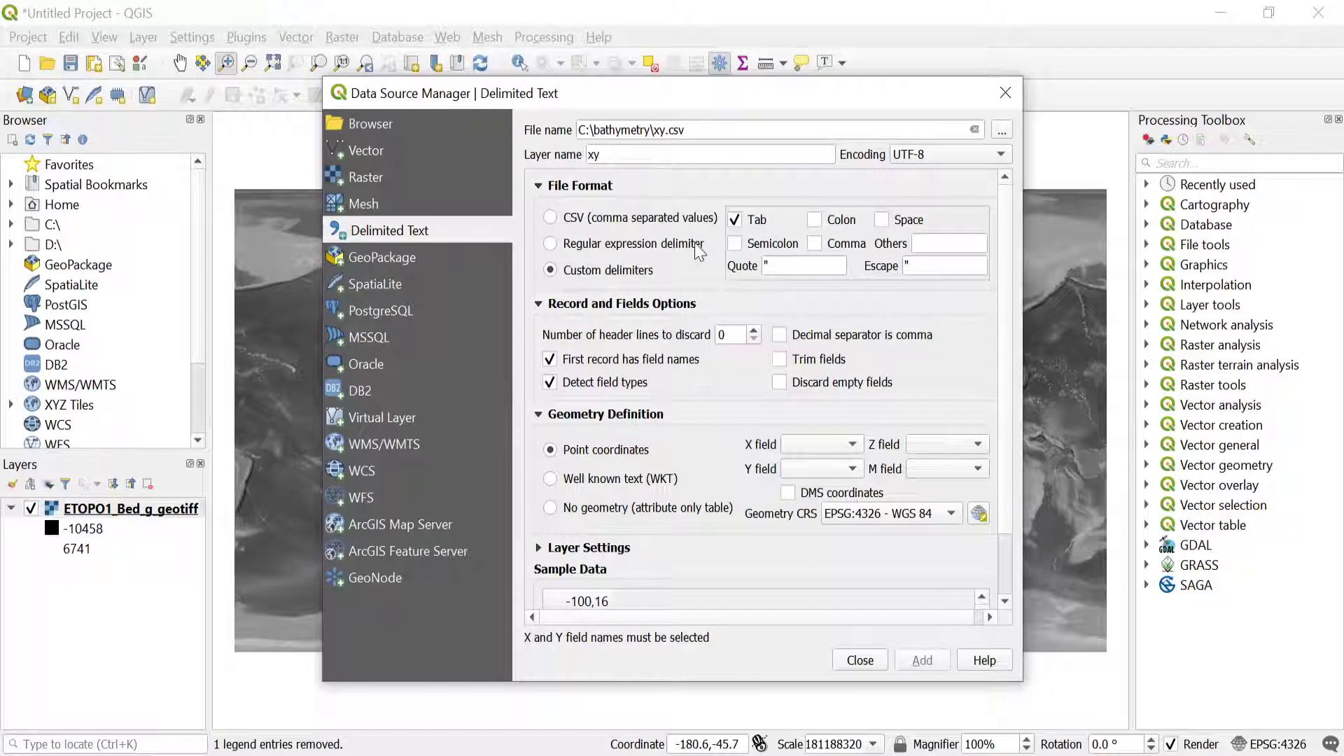
{"action": "left_click", "coordinate": [550, 218]}
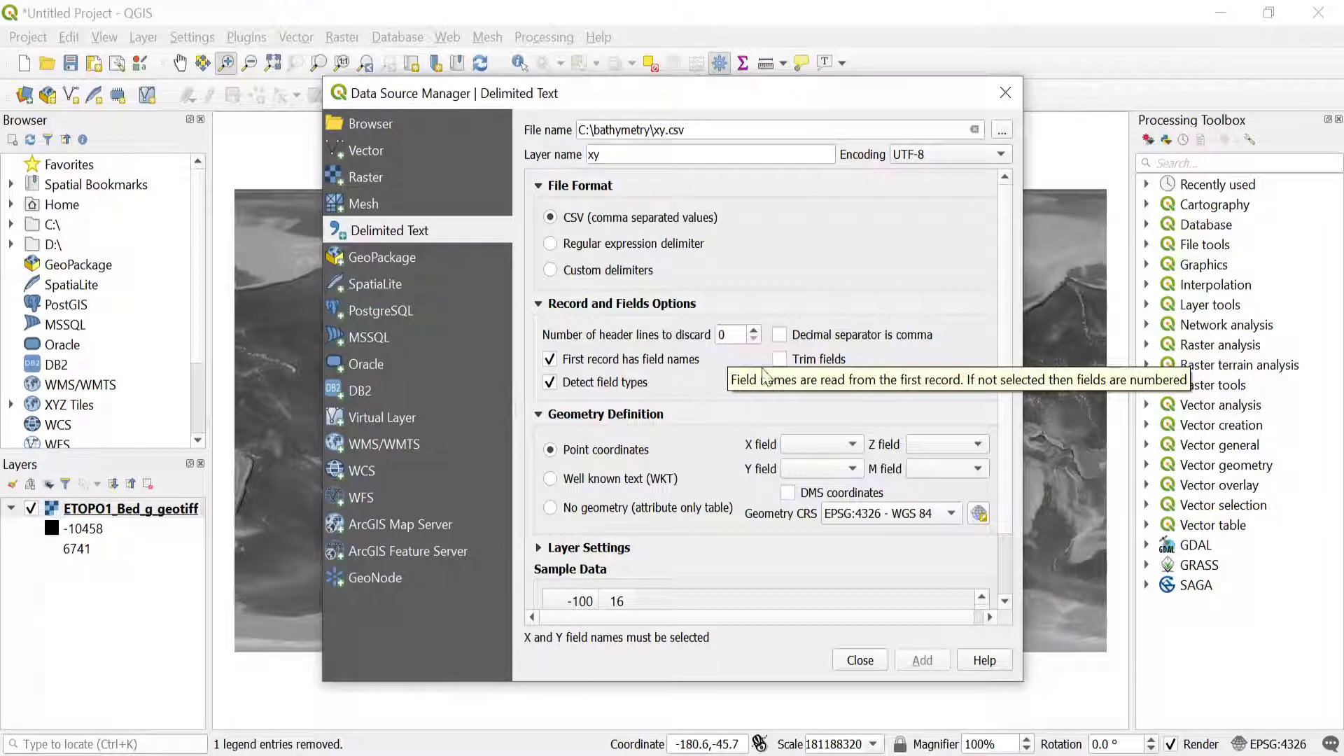
Turn off First record has field names so the first row of xy.csv is read as data.
{"action": "scroll", "coordinate": [1007, 343], "scroll_direction": "down", "scroll_amount": 1}
{"action": "scroll", "coordinate": [1010, 364], "scroll_direction": "down", "scroll_amount": 1}
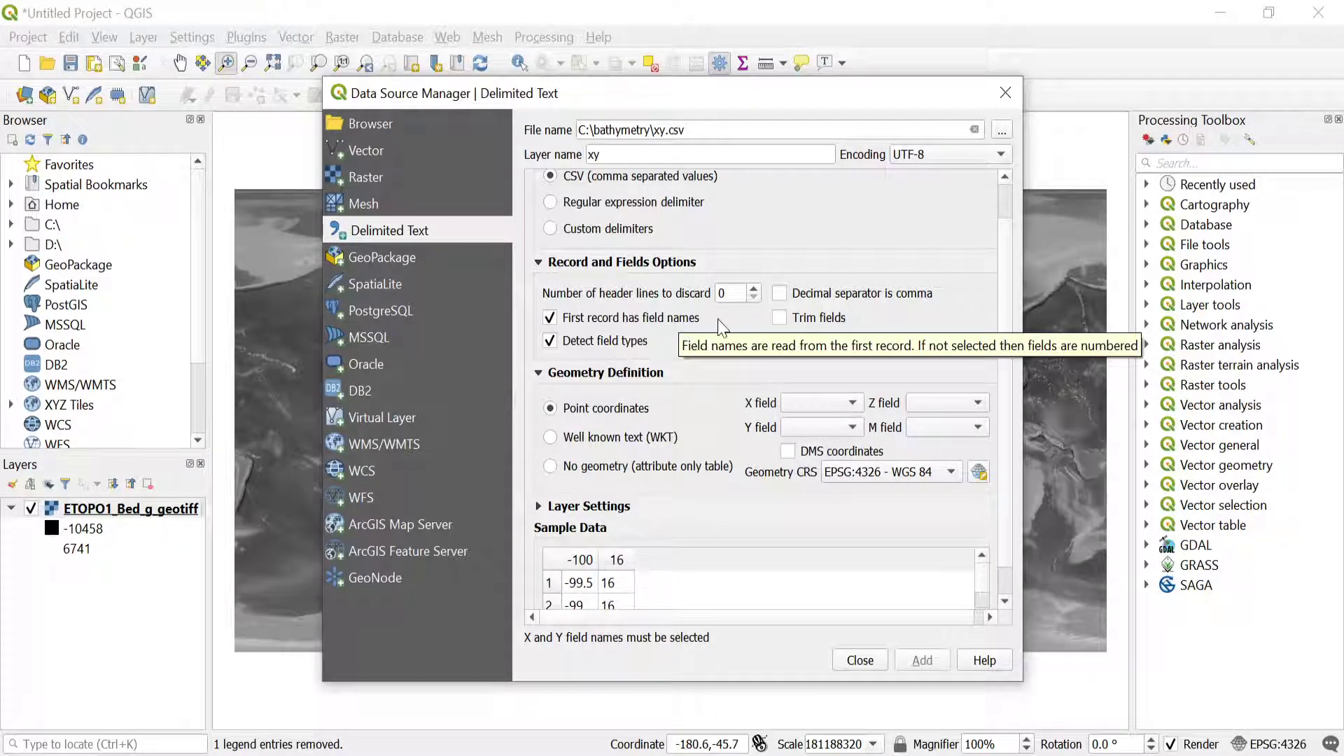
{"action": "left_click", "coordinate": [550, 318]}
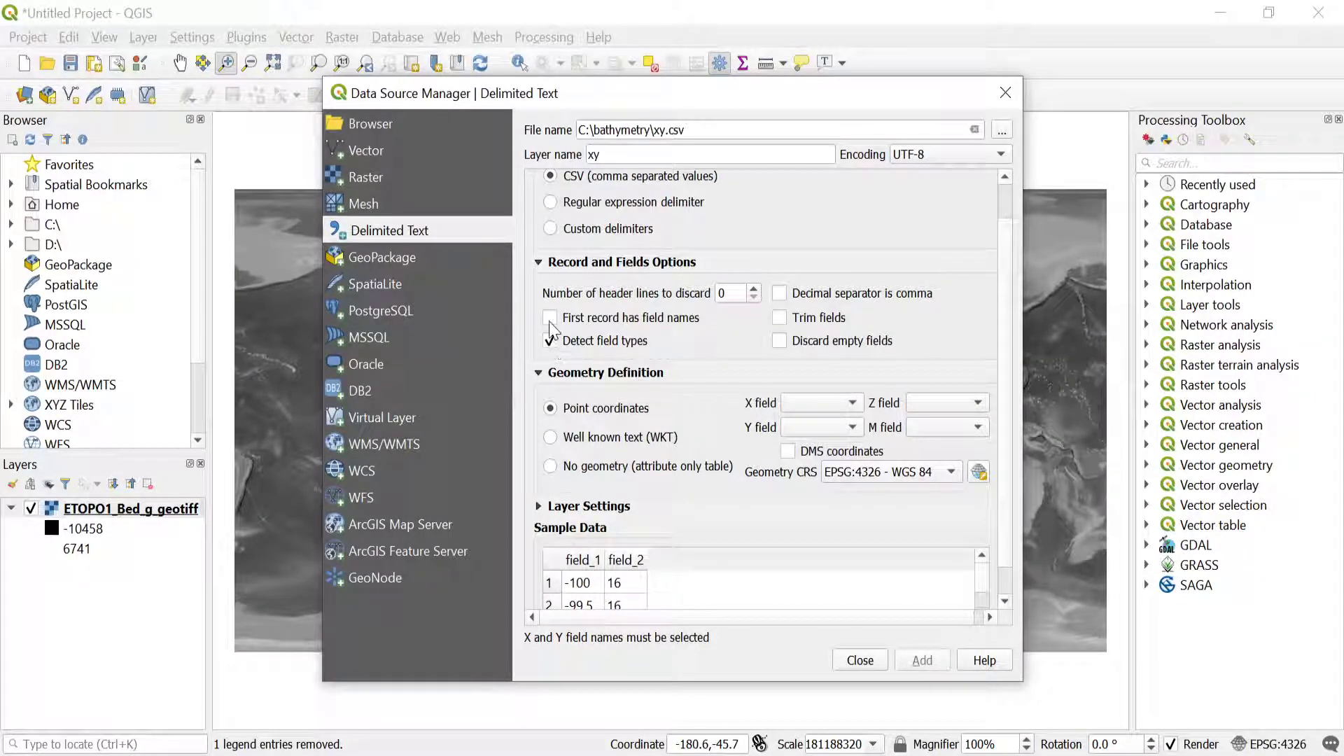
{"action": "left_click", "coordinate": [550, 317]}
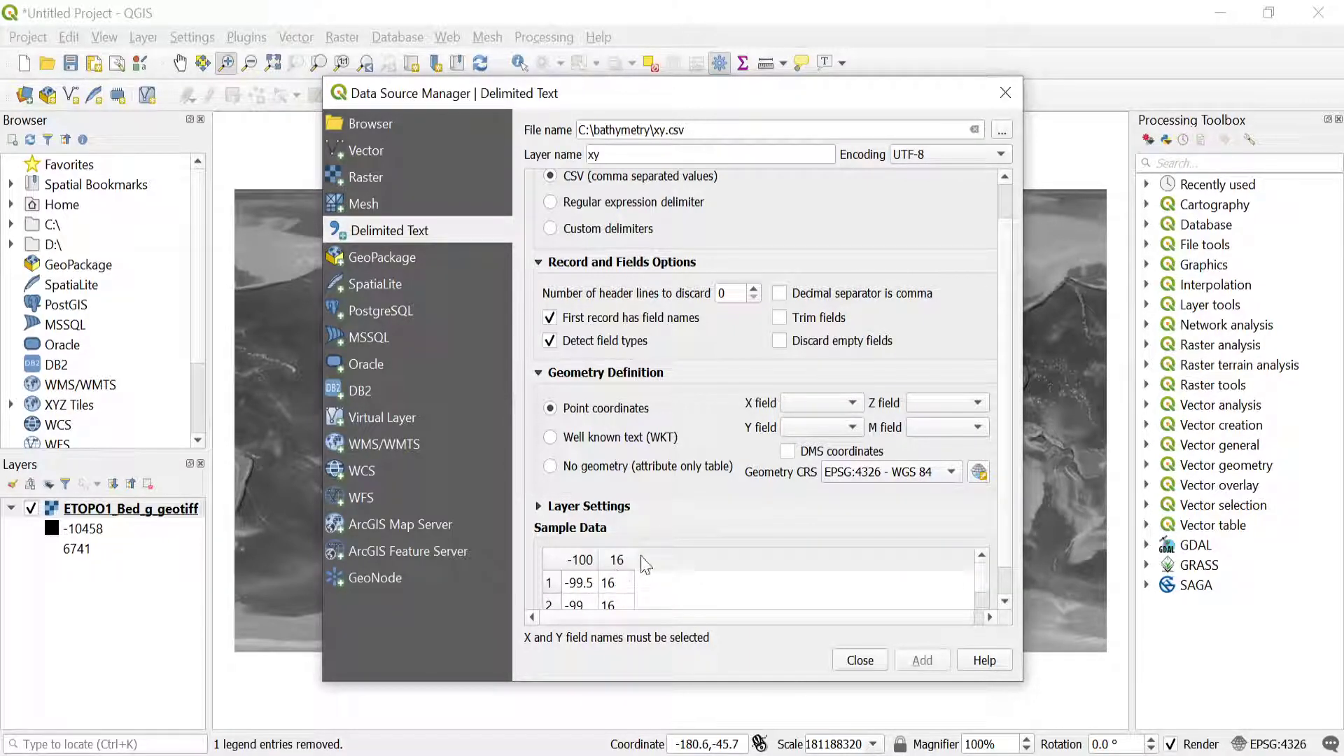
{"action": "left_click", "coordinate": [550, 320]}
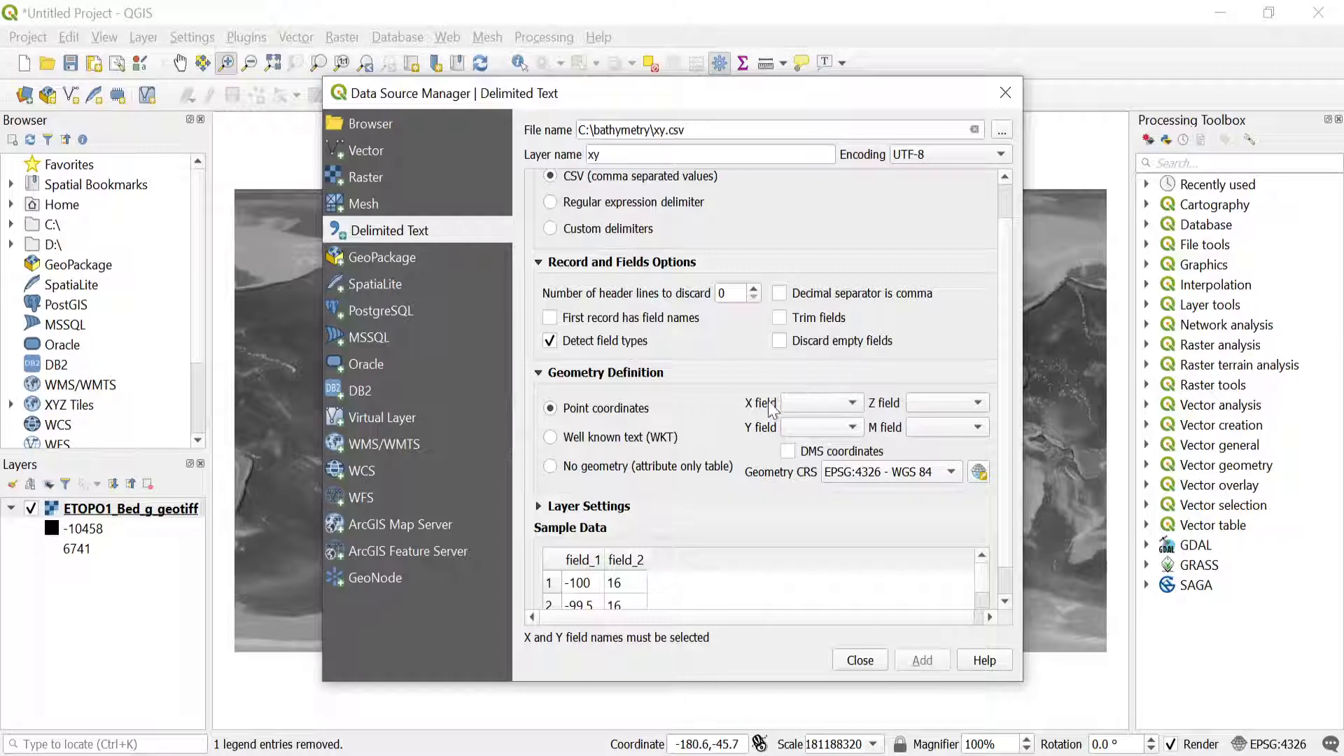
Assign field_1 as the X field and field_2 as the Y field, and add the xy point layer to the project.
{"action": "scroll", "coordinate": [839, 382], "scroll_direction": "down", "scroll_amount": 1}
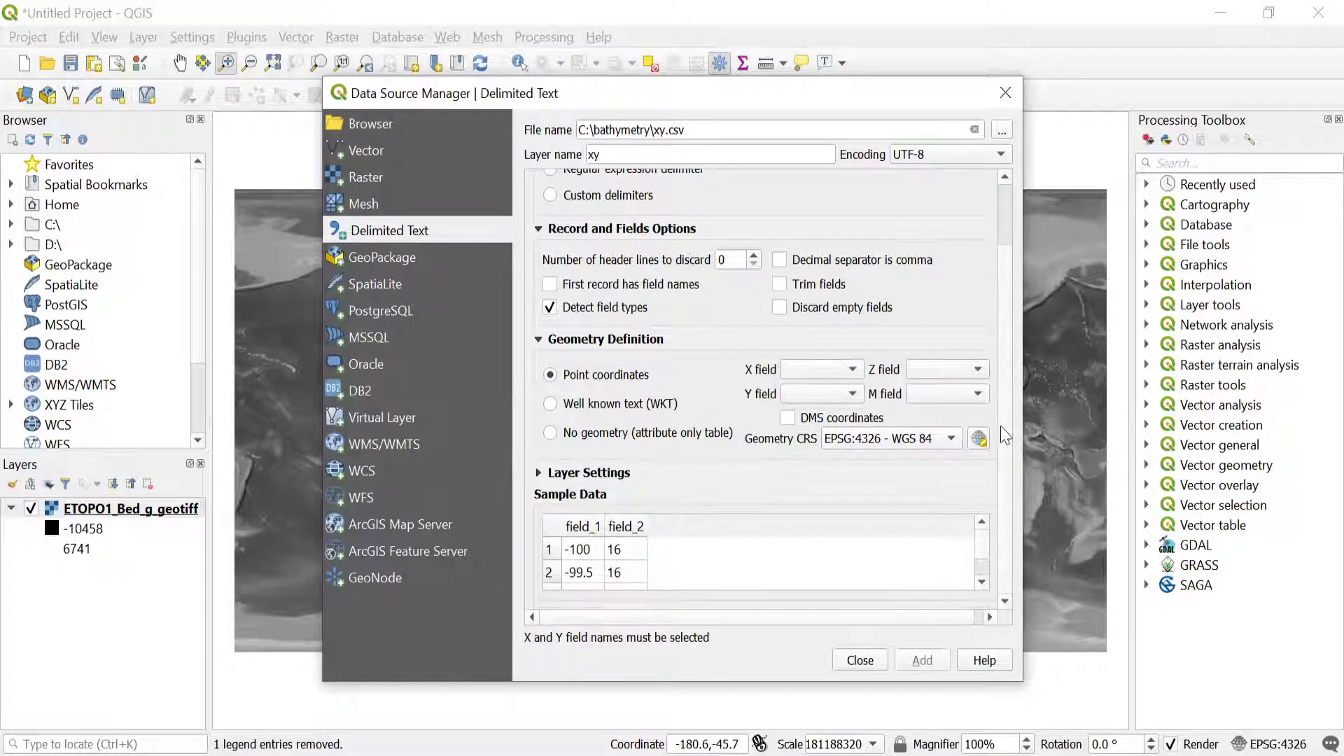
{"action": "left_click", "coordinate": [837, 373]}
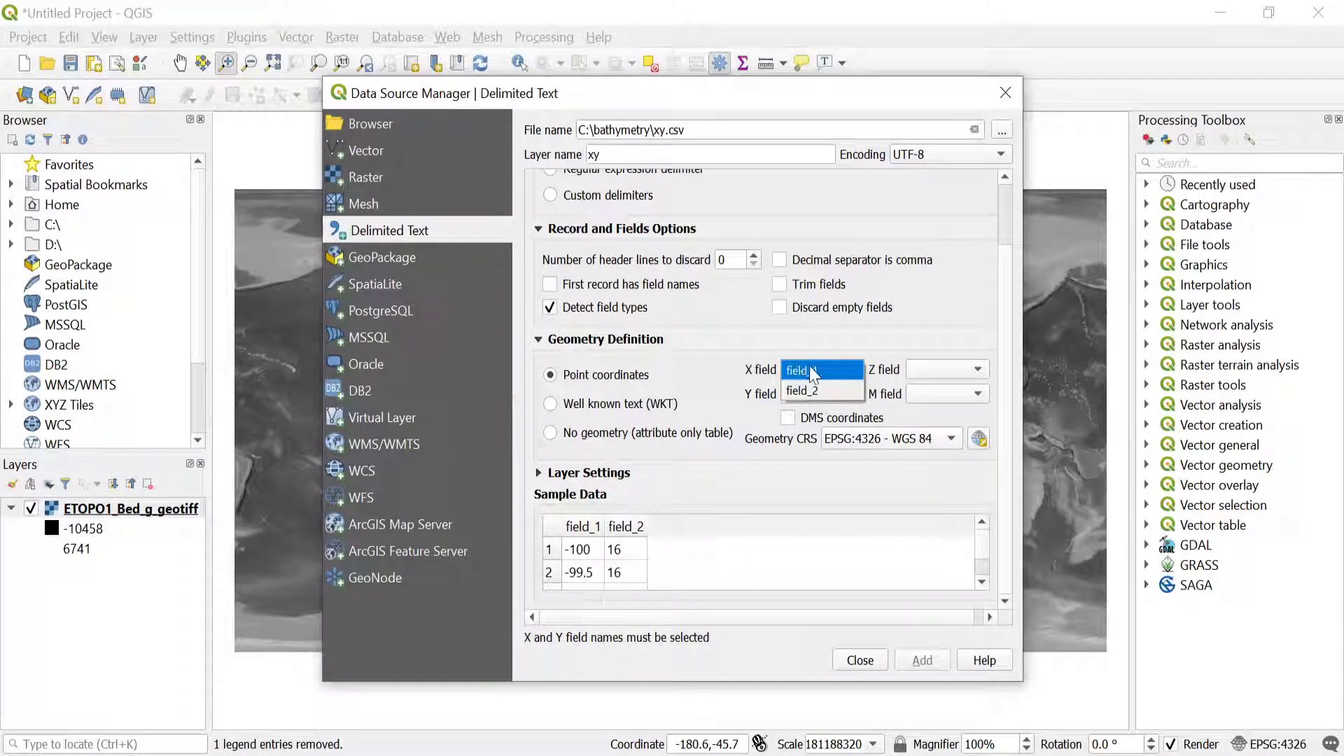
{"action": "left_click", "coordinate": [812, 369]}
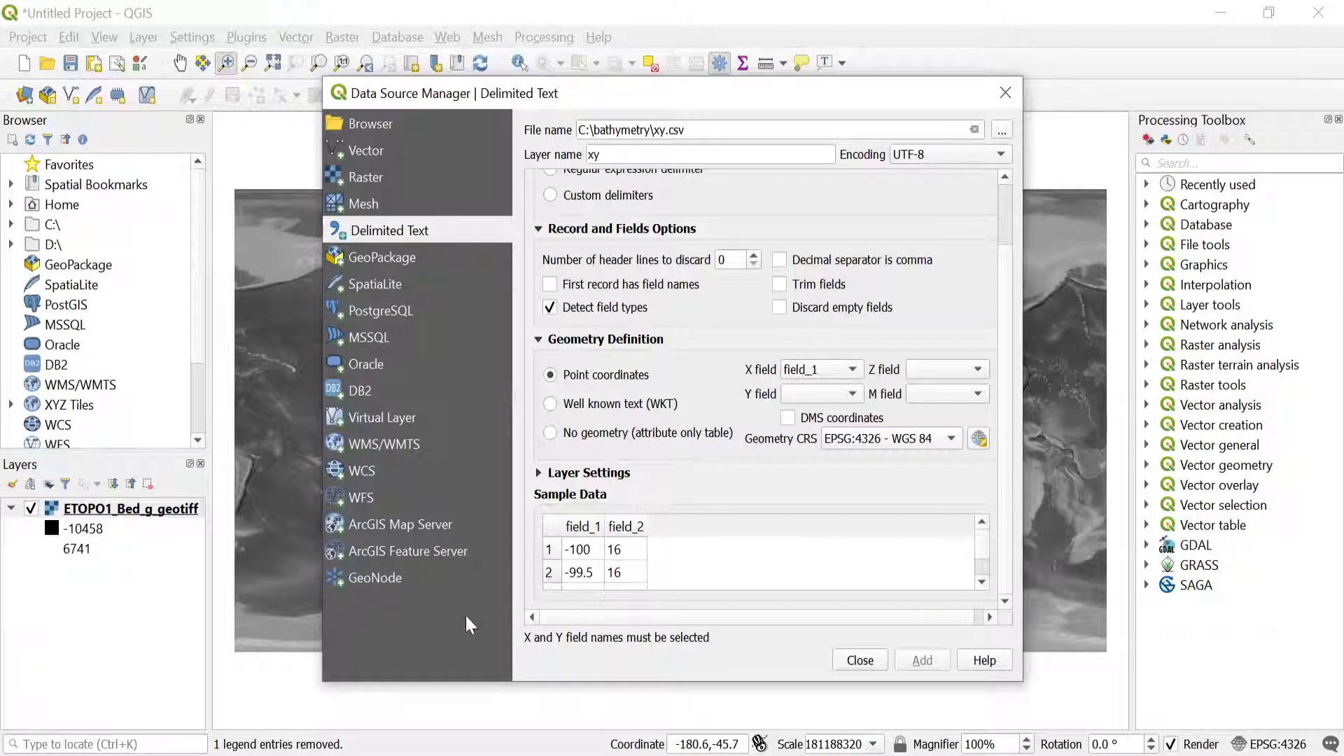
{"action": "left_click", "coordinate": [830, 392]}
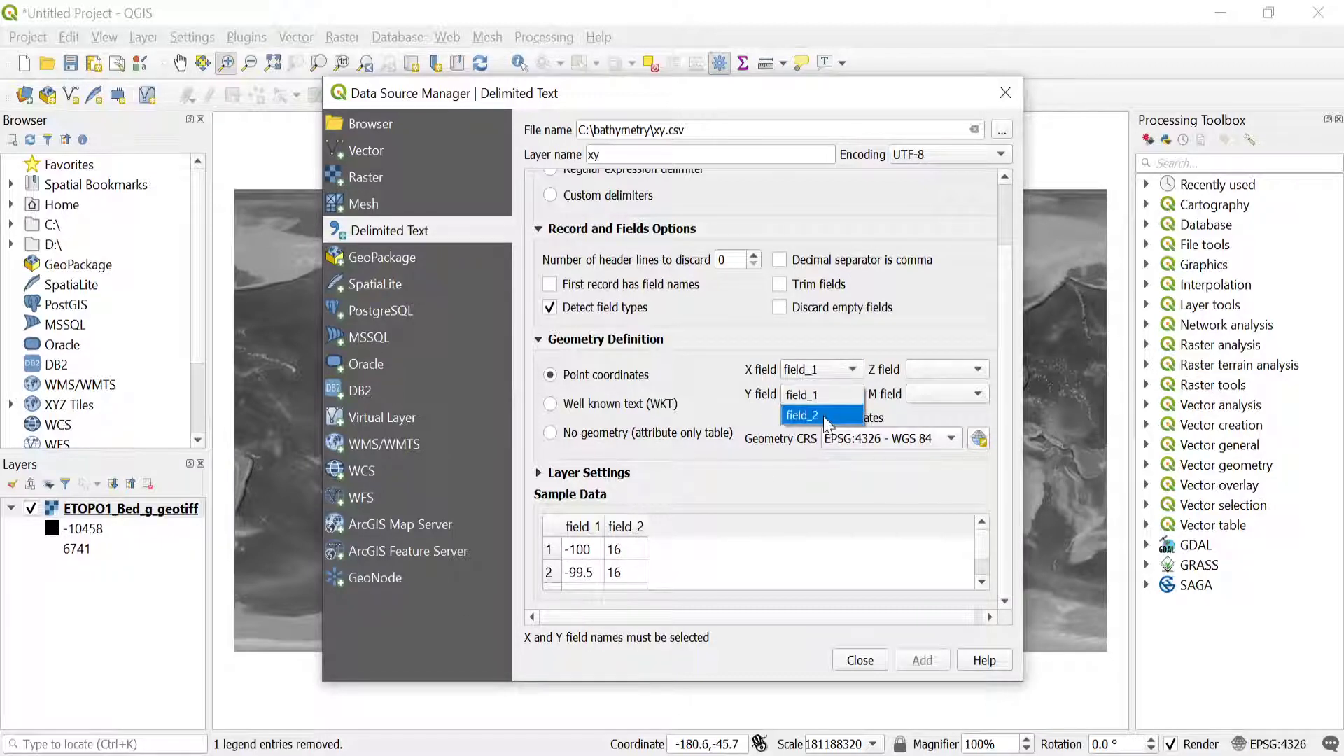
{"action": "left_click", "coordinate": [826, 423]}
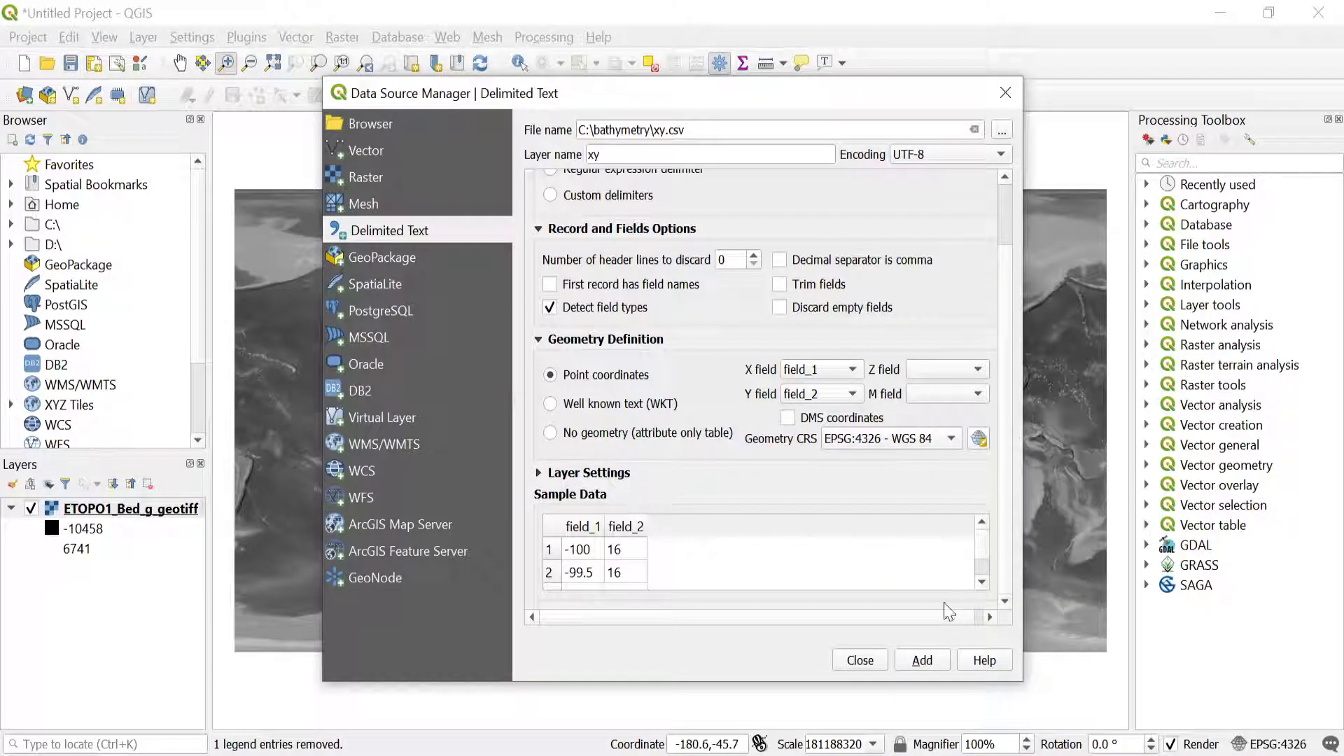
{"action": "left_click", "coordinate": [922, 661]}
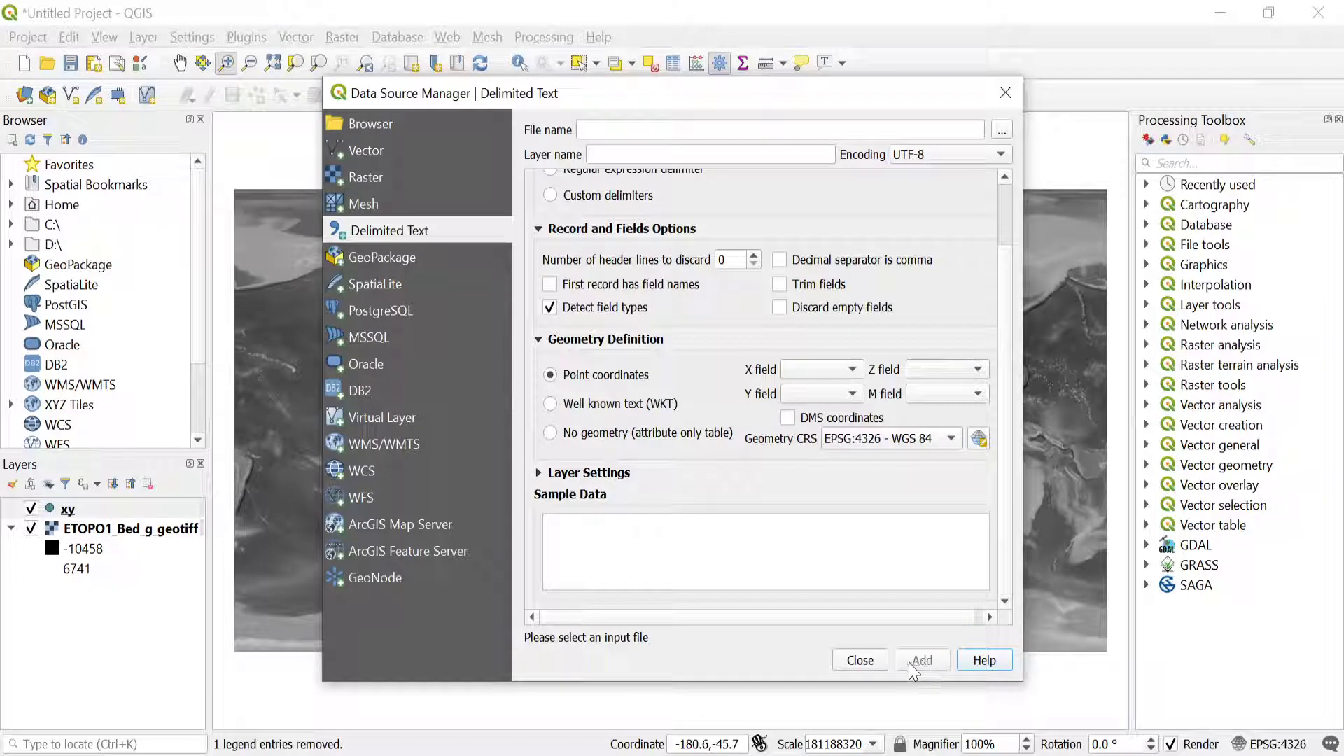
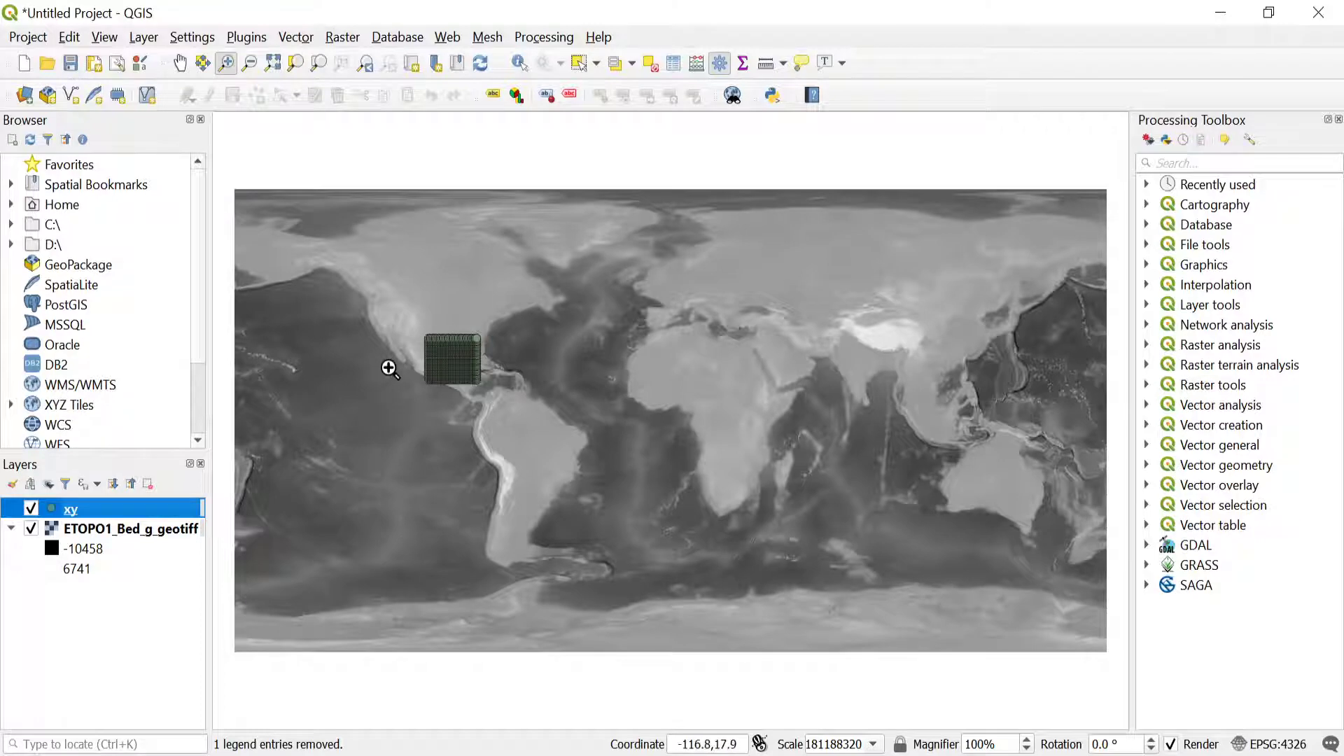
{"action": "left_click_drag", "start_coordinate": [411, 320], "coordinate": [495, 405]}
{"action": "left_click_drag", "start_coordinate": [453, 211], "coordinate": [893, 607]}
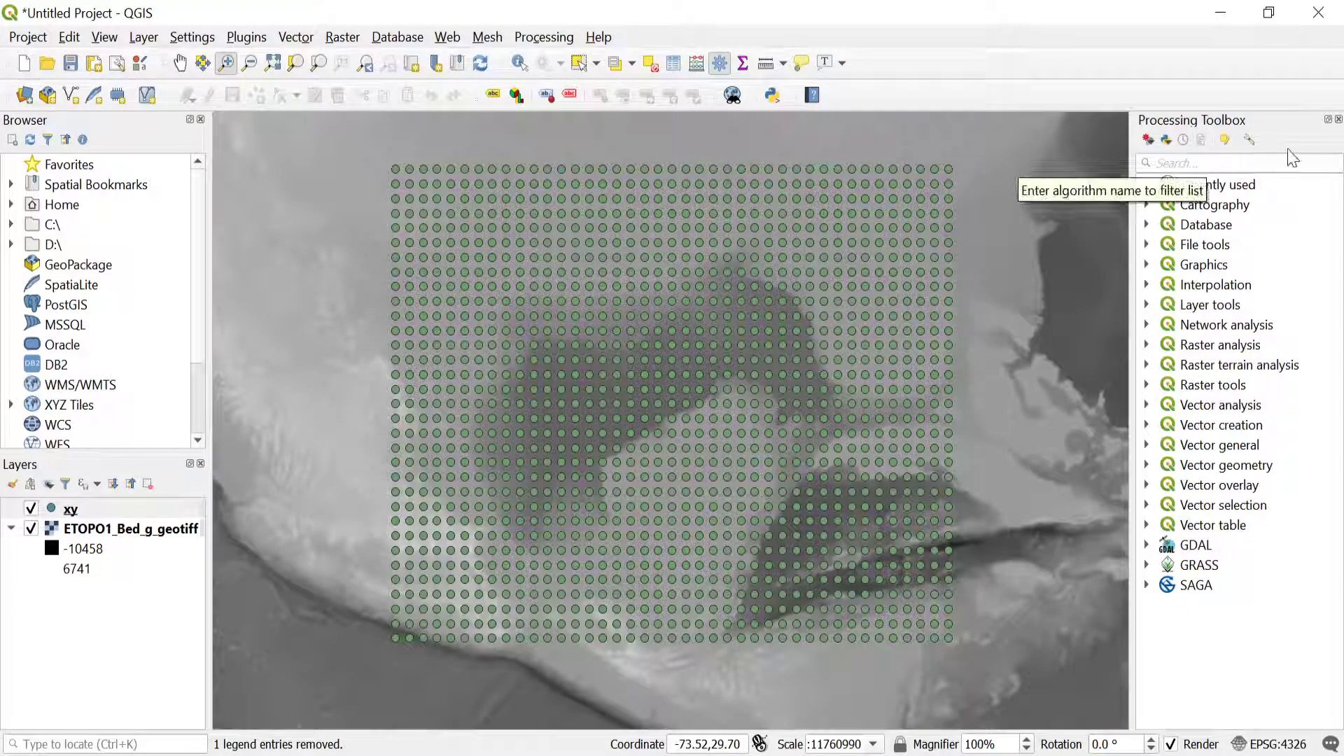
{"action": "left_click", "coordinate": [544, 37]}
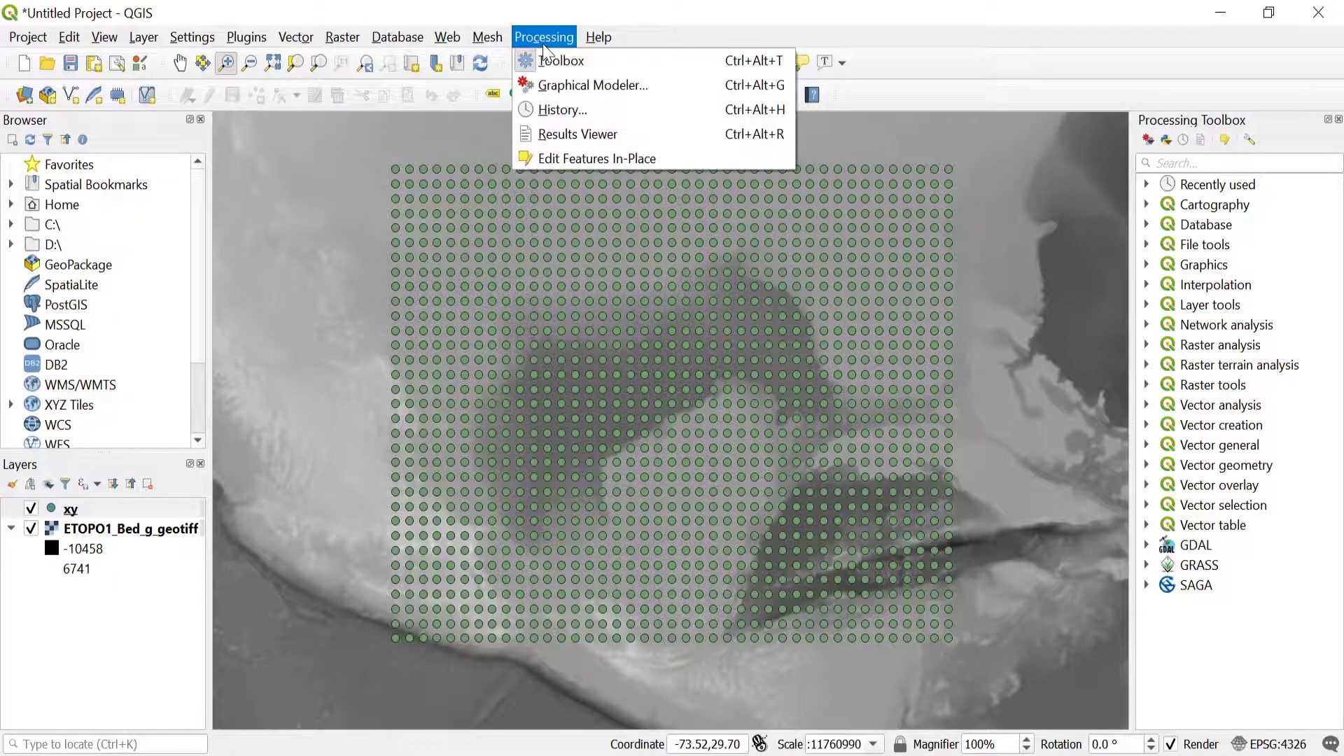
{"action": "left_click", "coordinate": [557, 57]}
{"action": "left_click", "coordinate": [543, 37]}
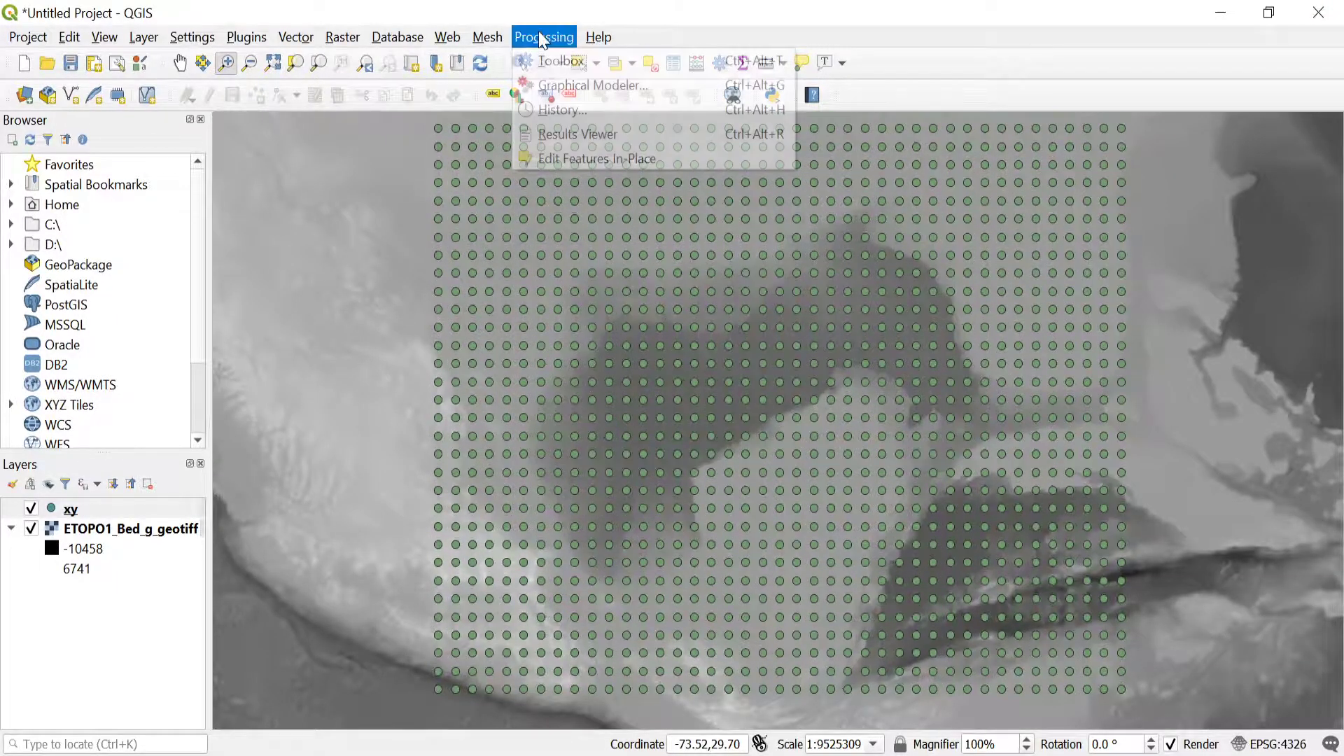
{"action": "left_click", "coordinate": [554, 57]}
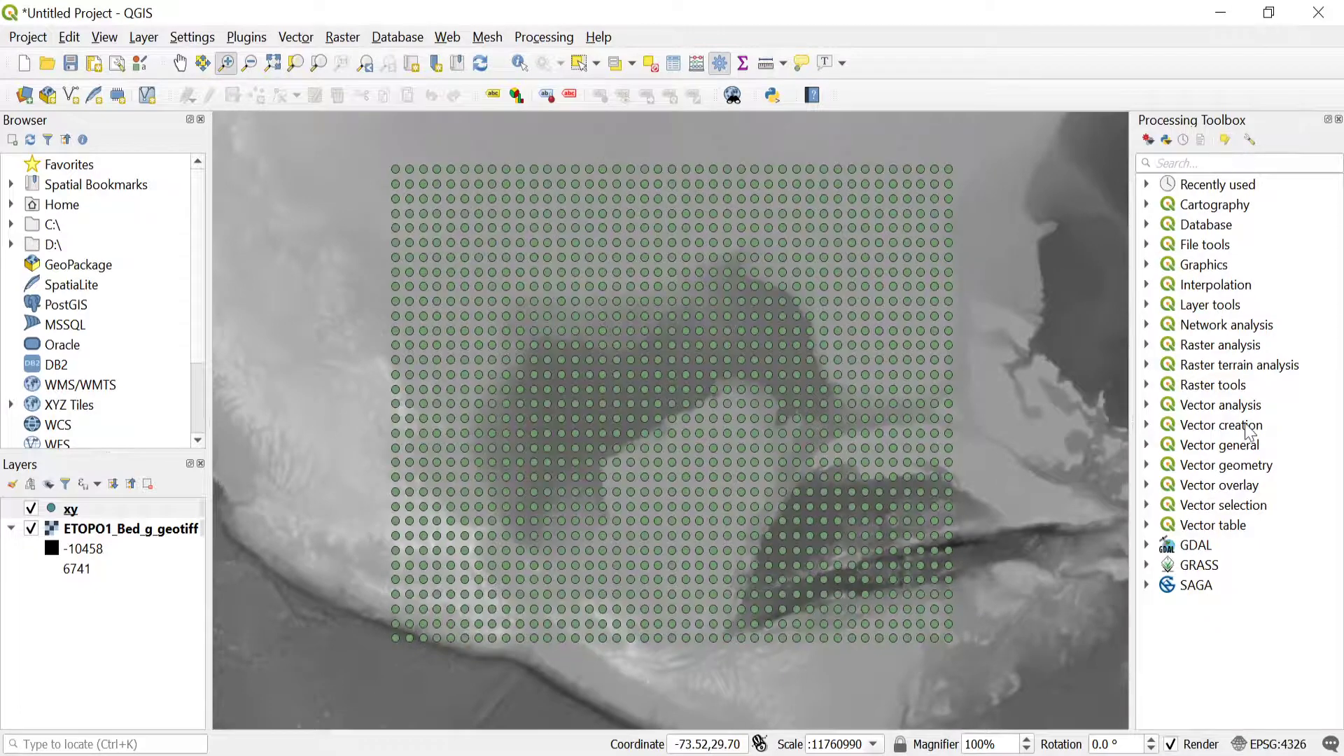
Find the Sample raster values algorithm and run it on the xy points with ETOPO1_Bed_g_geotiff as the raster, outputting a temporary layer.
{"action": "left_click", "coordinate": [1156, 163]}
{"action": "type", "text": "samp"}
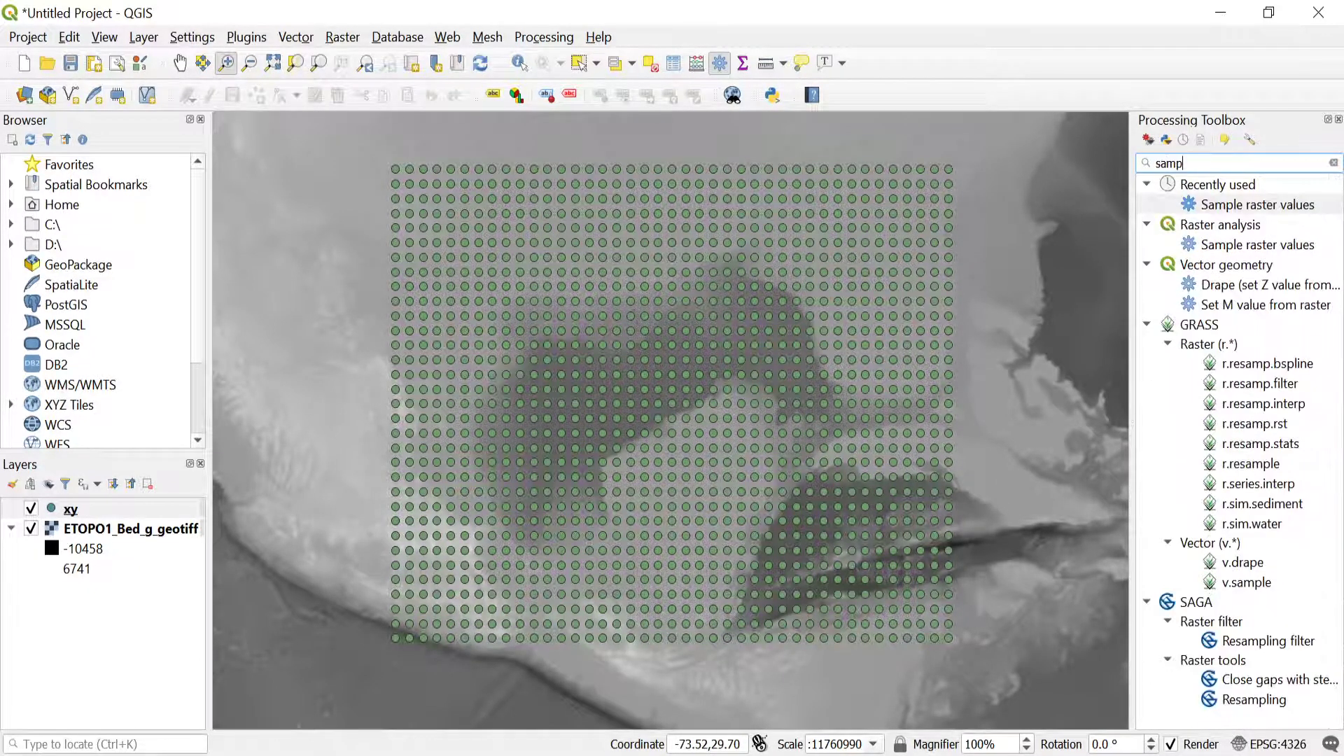
{"action": "double_click", "coordinate": [1276, 245]}
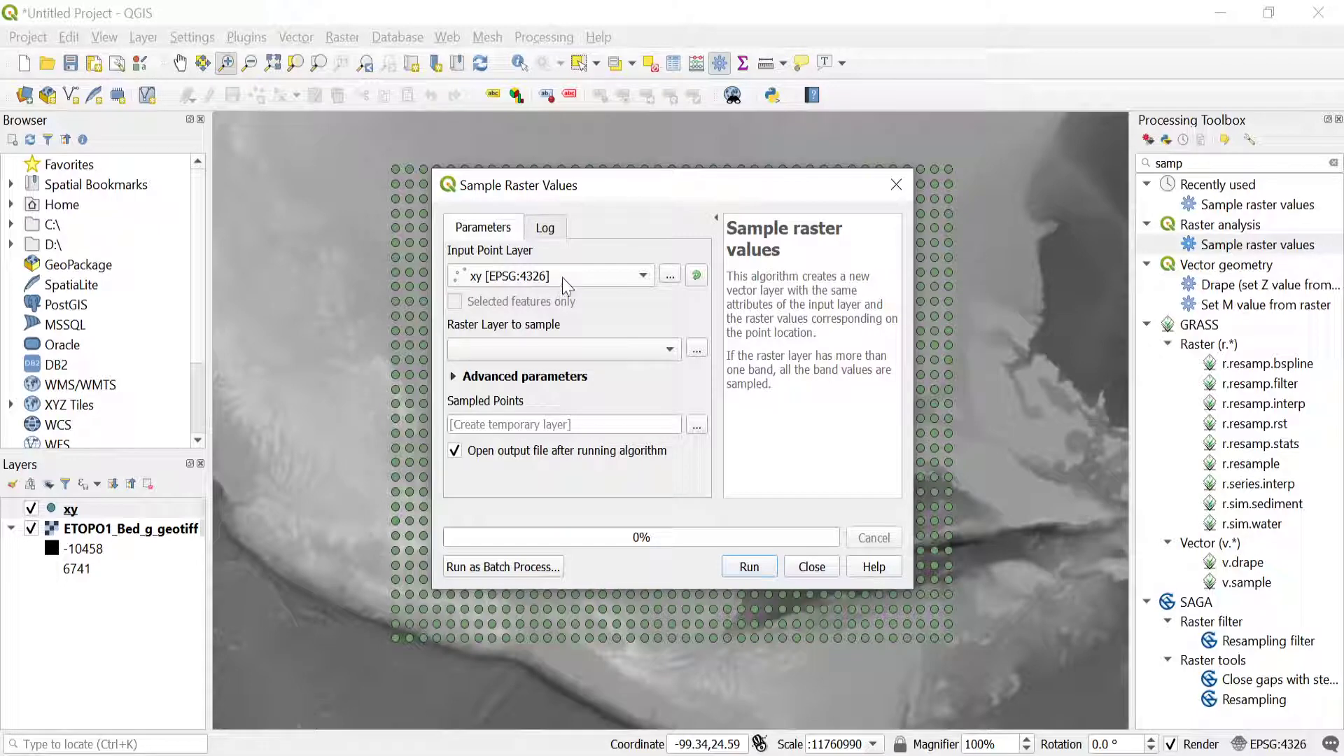
{"action": "left_click", "coordinate": [644, 352]}
{"action": "left_click", "coordinate": [524, 357]}
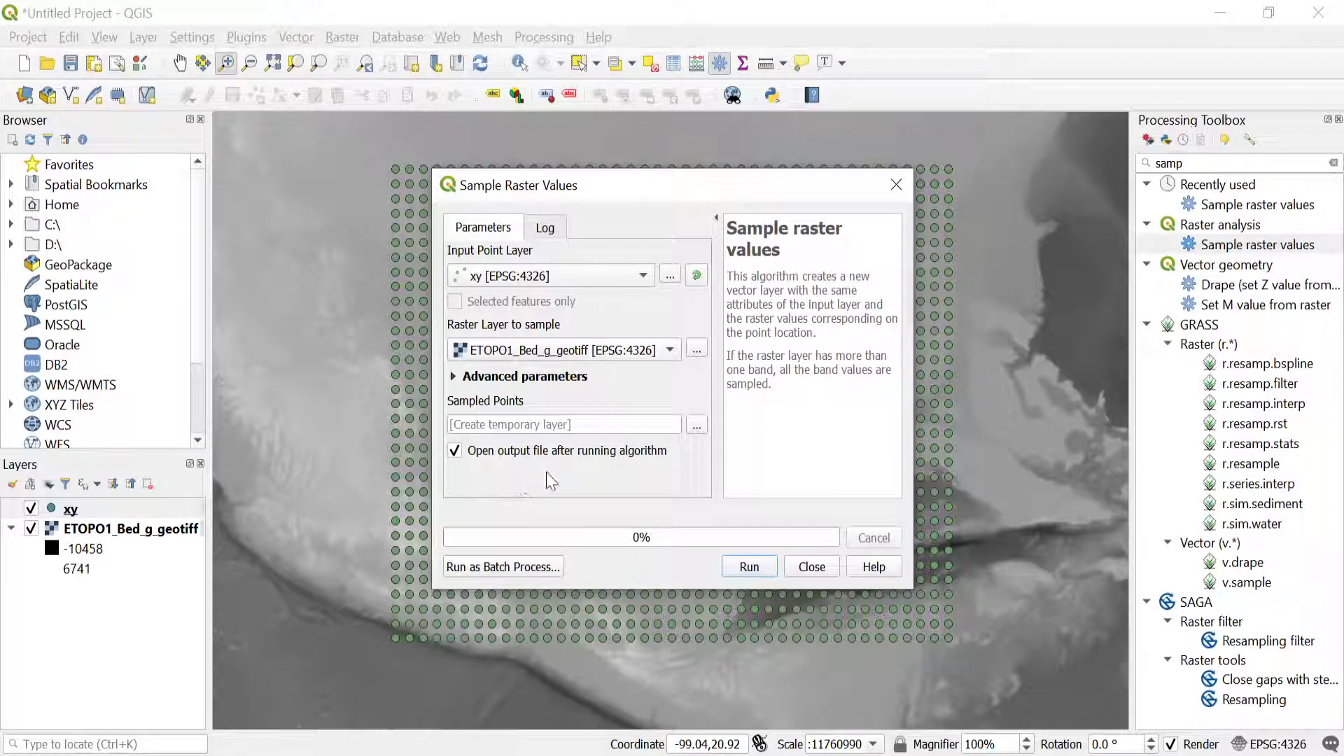
{"action": "left_click", "coordinate": [763, 568]}
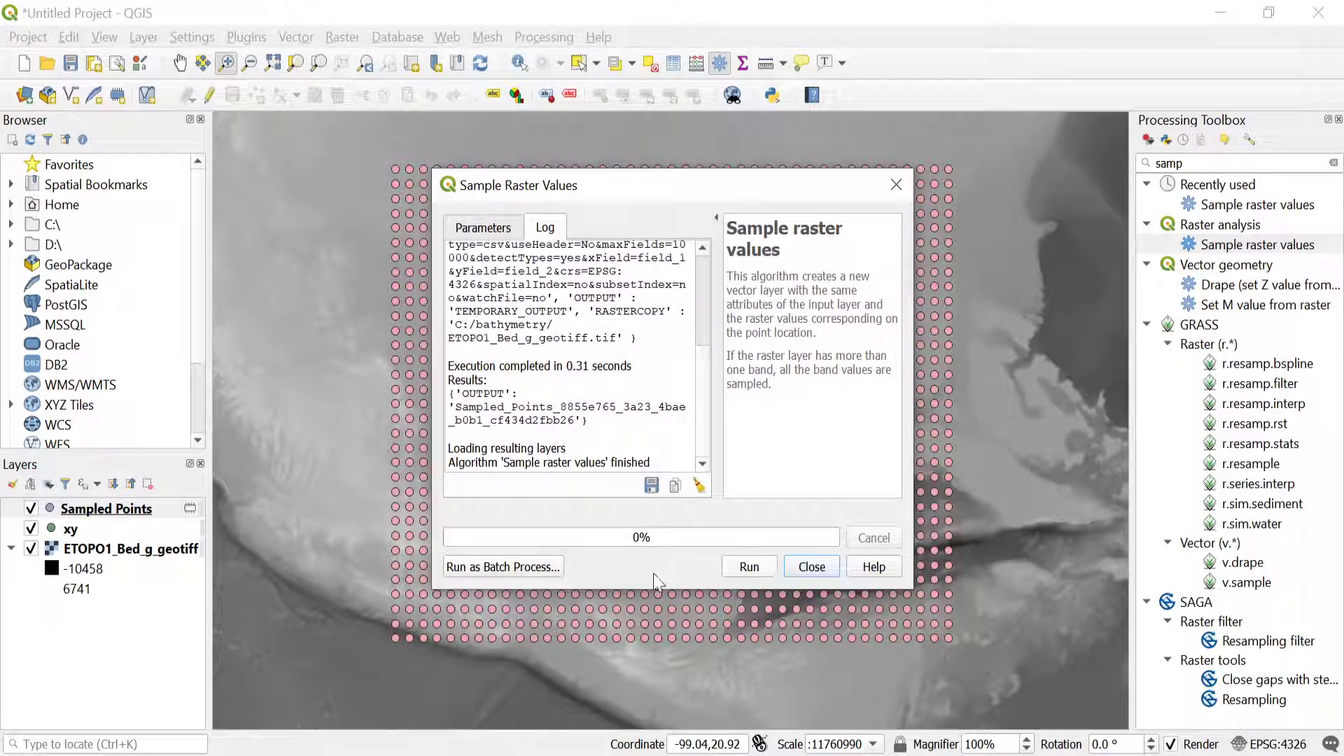
Close the sampling tool and examine the field names in the Sampled Points layer's properties.
{"action": "left_click", "coordinate": [812, 567]}
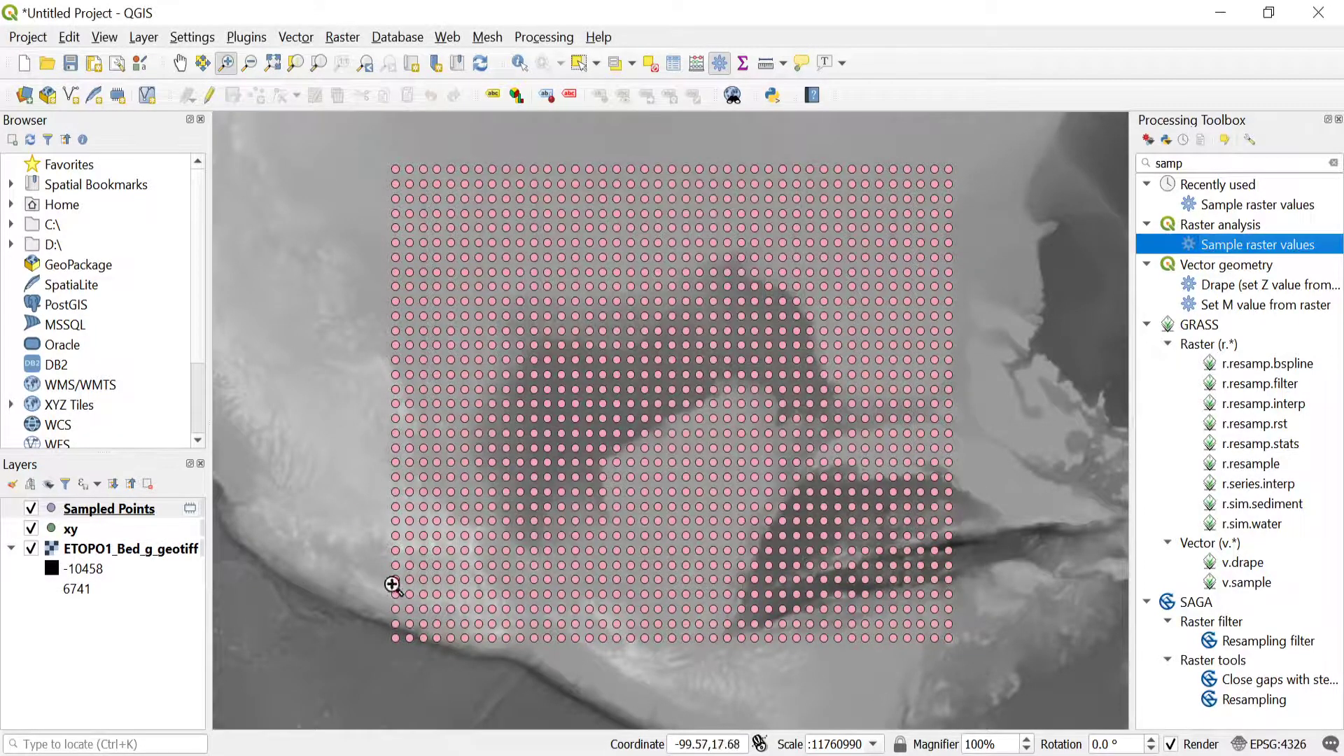
{"action": "right_click", "coordinate": [122, 515]}
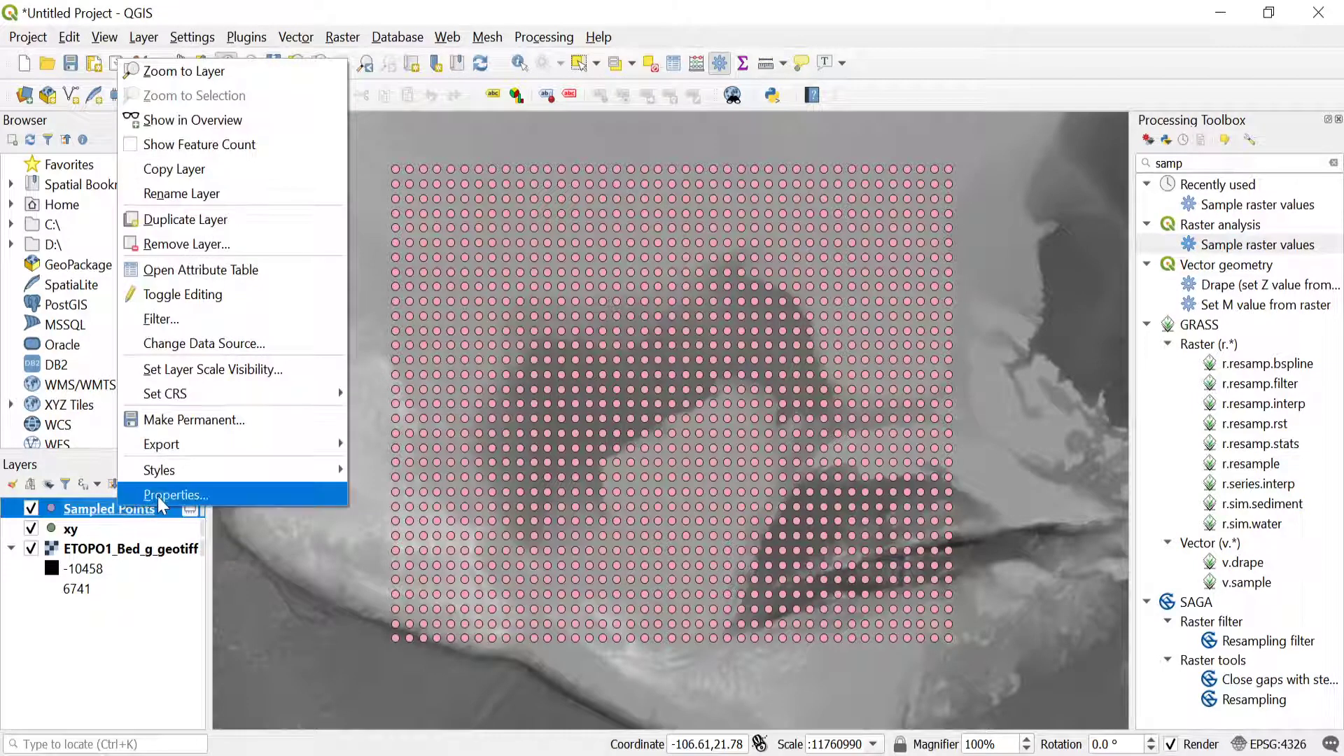
{"action": "left_click", "coordinate": [160, 495]}
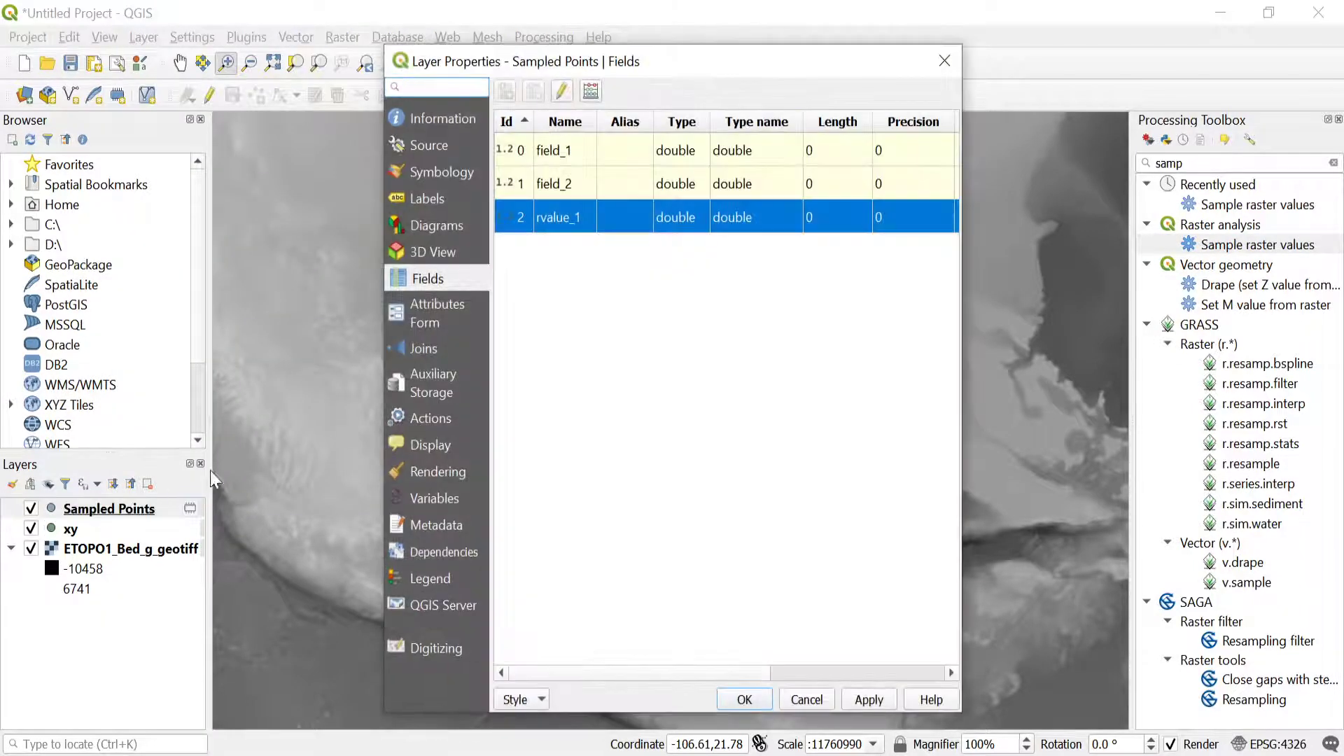
{"action": "left_click", "coordinate": [565, 154]}
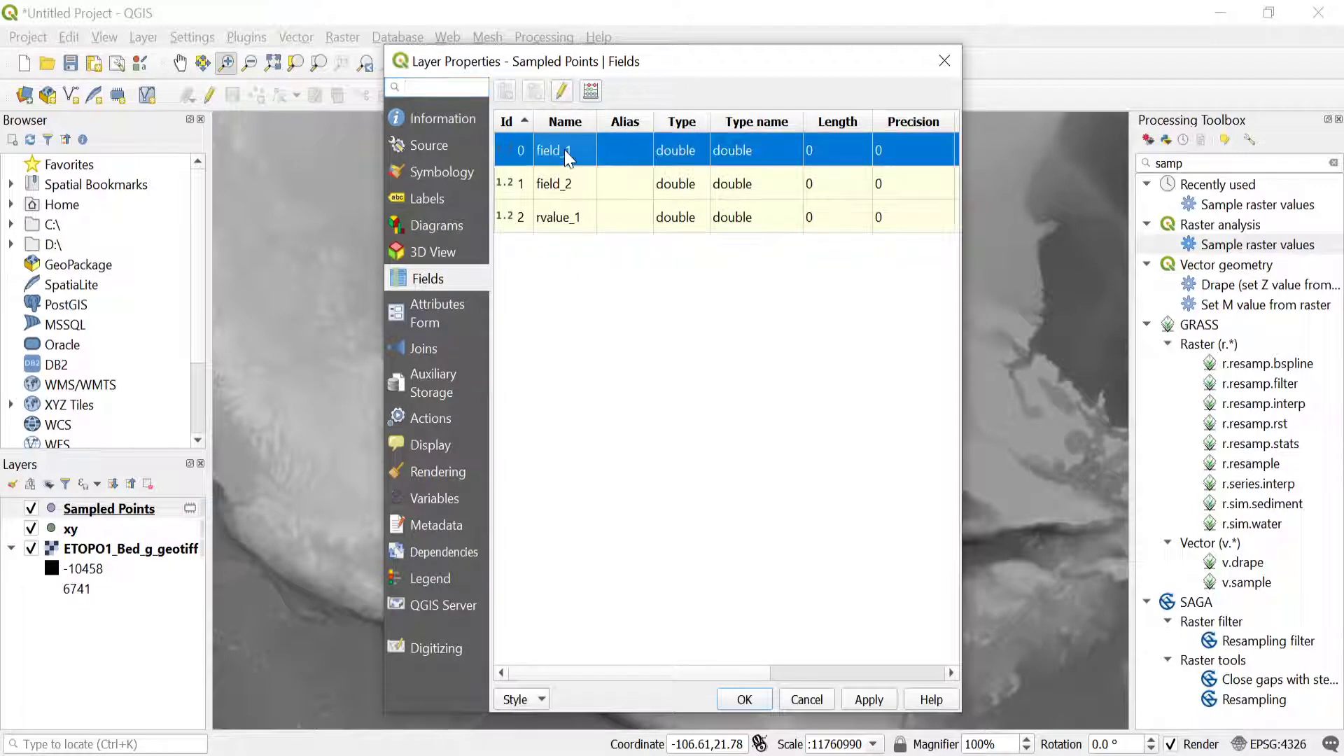
{"action": "left_click", "coordinate": [562, 180]}
{"action": "left_click", "coordinate": [560, 213]}
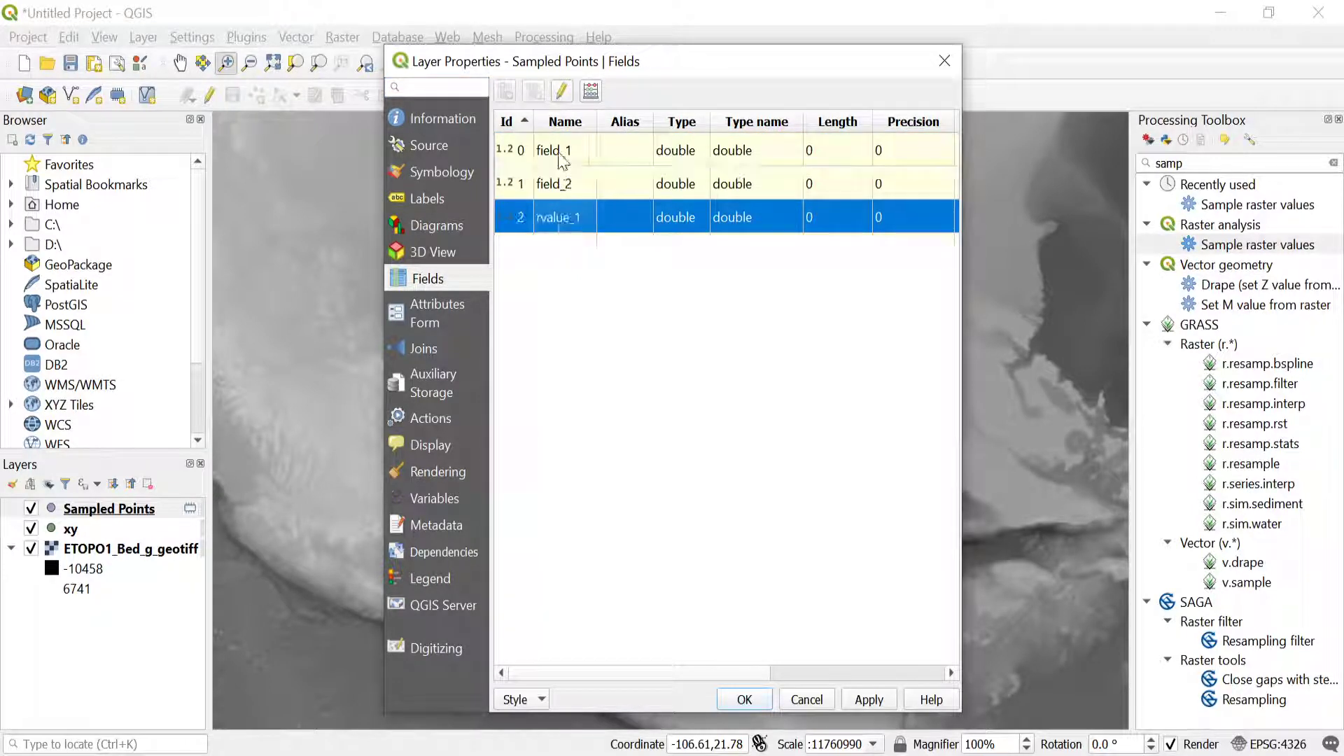
{"action": "left_click", "coordinate": [557, 150]}
{"action": "left_click", "coordinate": [556, 180]}
{"action": "left_click", "coordinate": [562, 220]}
{"action": "left_click", "coordinate": [560, 152]}
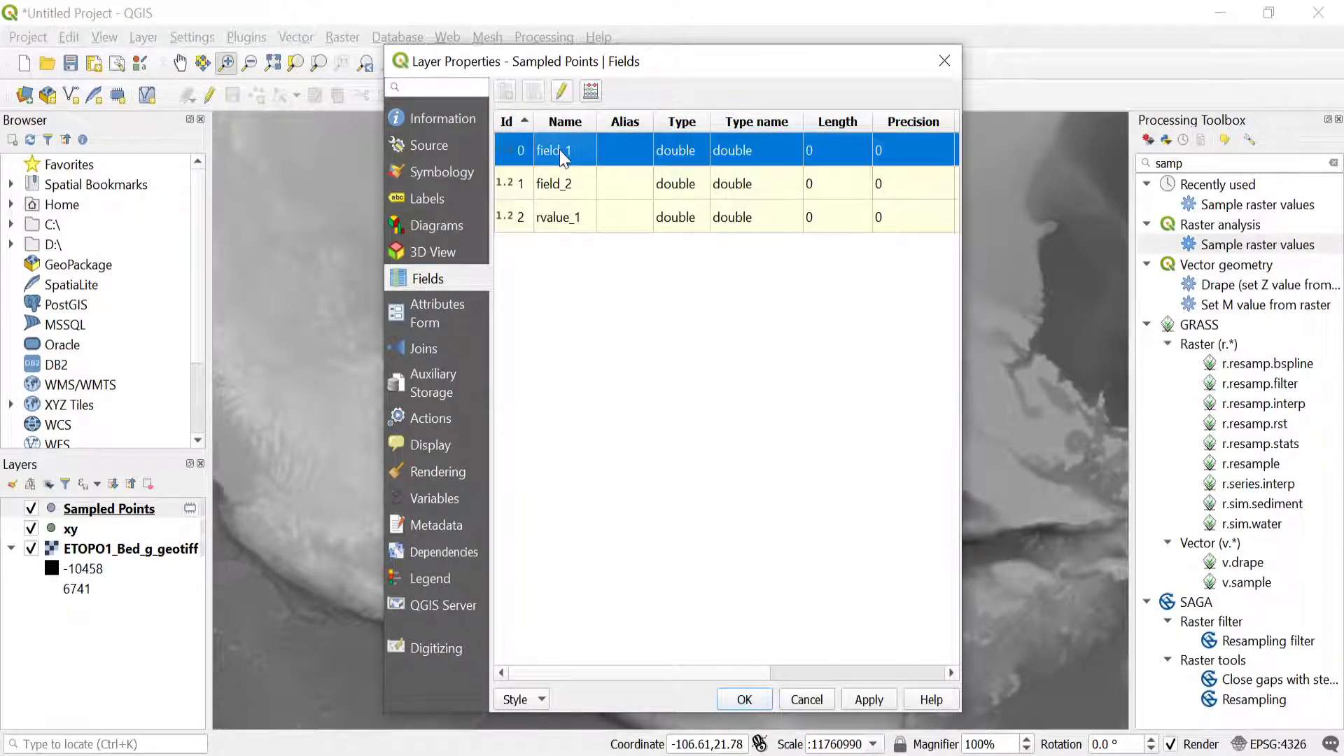
Enable editing on Sampled Points and rename field_1 to x, field_2 to y and rvalue_1 to z.
{"action": "left_click", "coordinate": [562, 93]}
{"action": "left_click", "coordinate": [561, 92]}
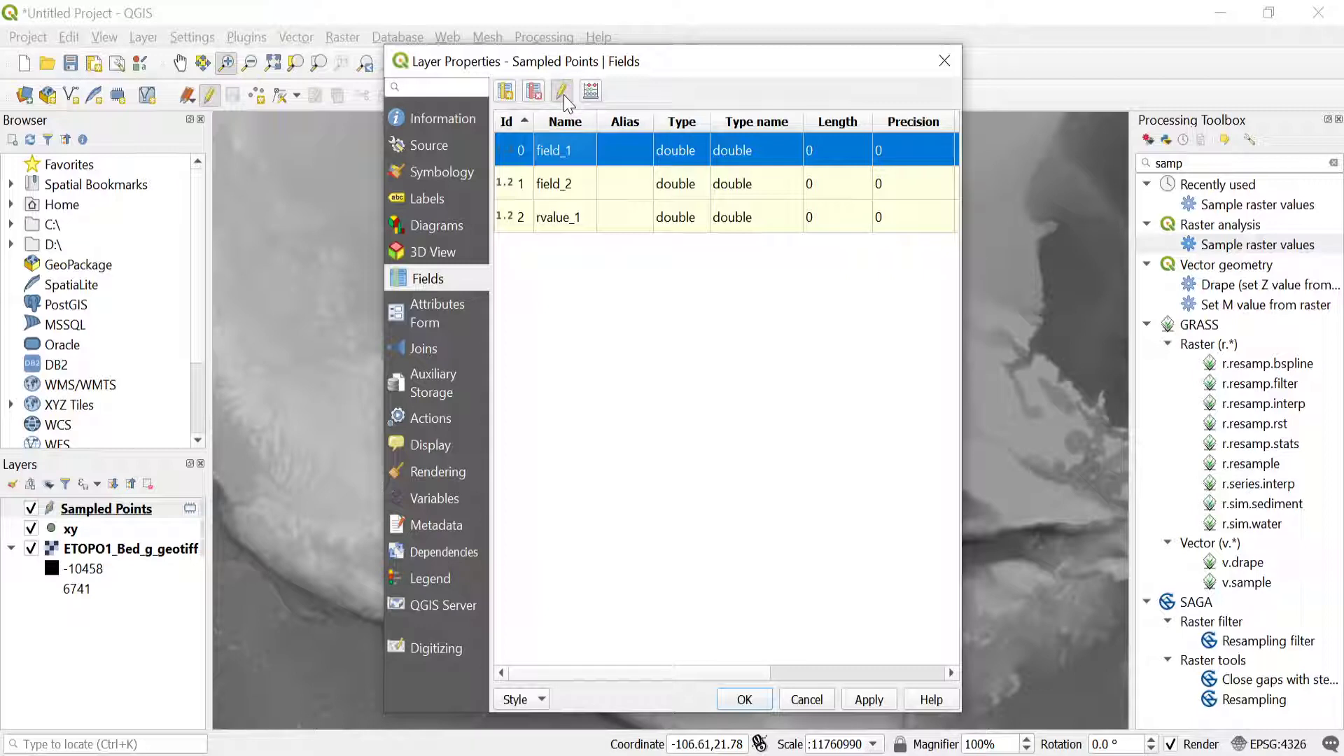
{"action": "double_click", "coordinate": [560, 153]}
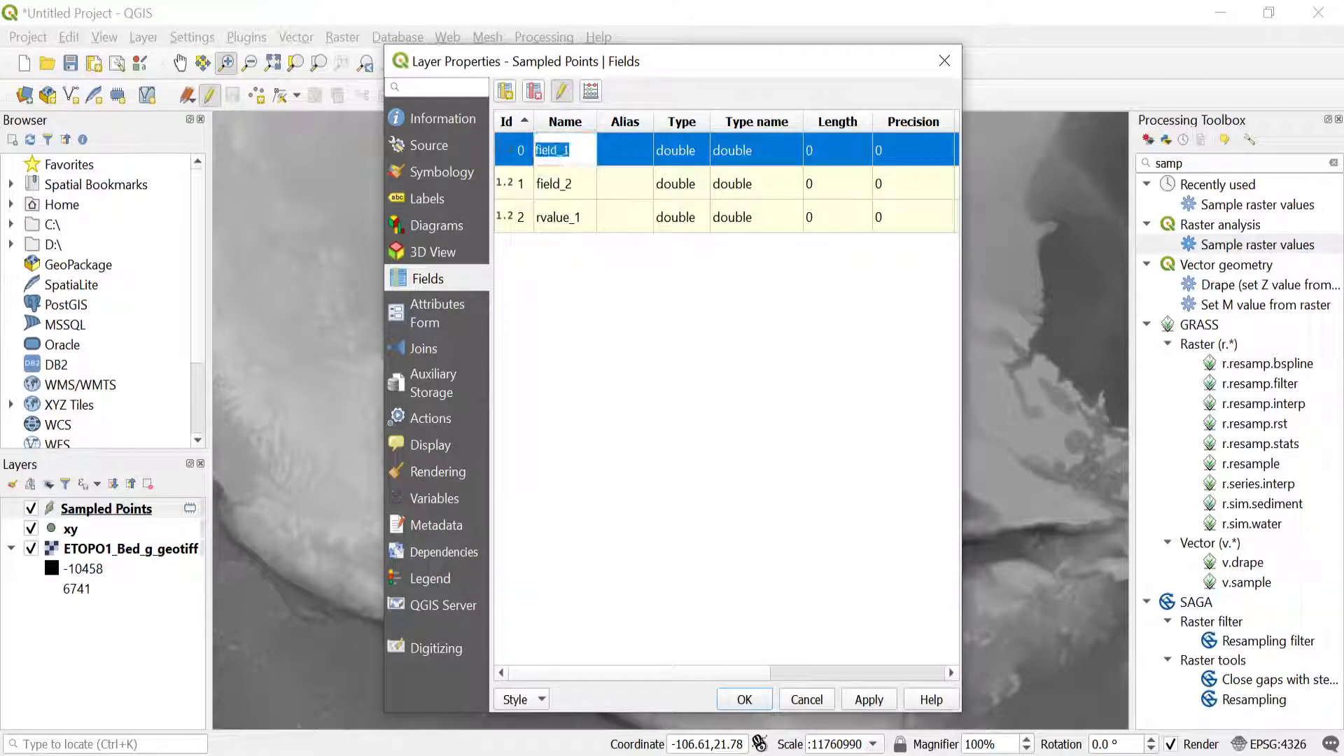
{"action": "type", "text": "x"}
{"action": "double_click", "coordinate": [571, 185]}
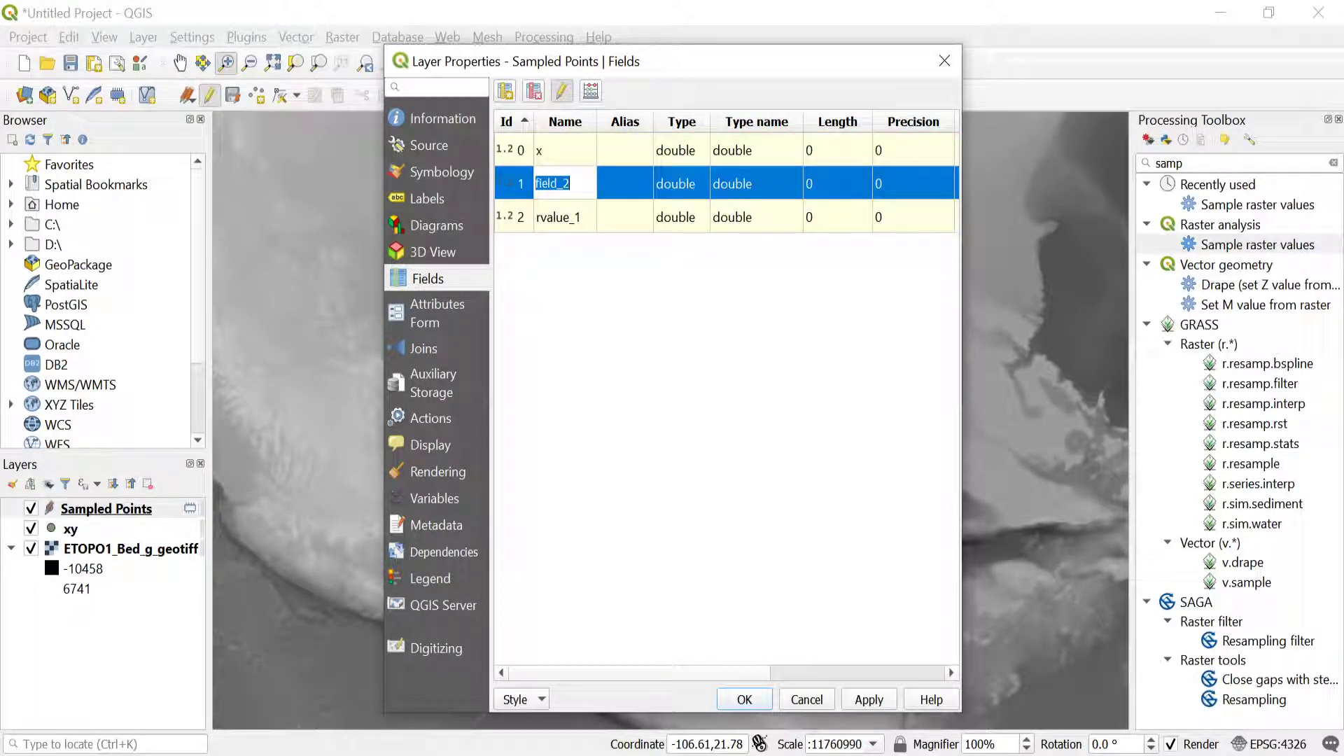
{"action": "type", "text": "y"}
{"action": "double_click", "coordinate": [563, 217]}
{"action": "type", "text": "z"}
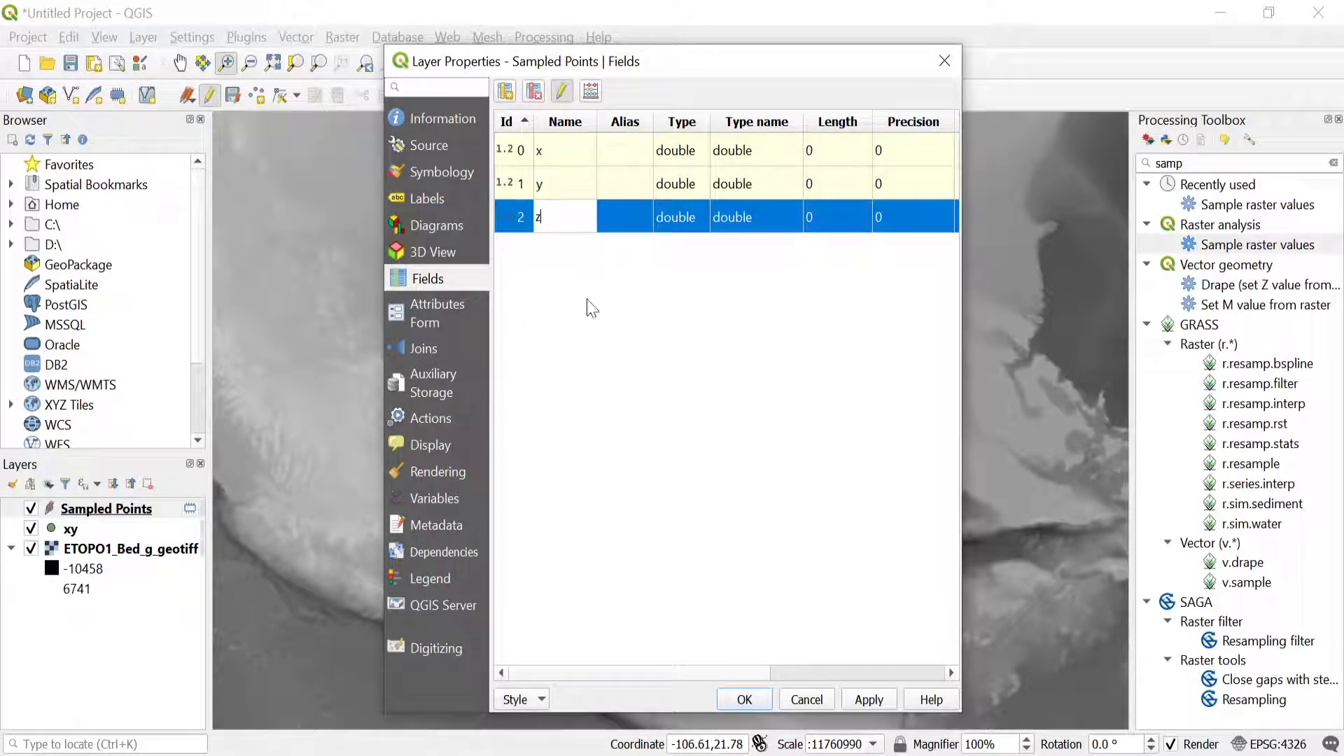
{"action": "left_click", "coordinate": [744, 700]}
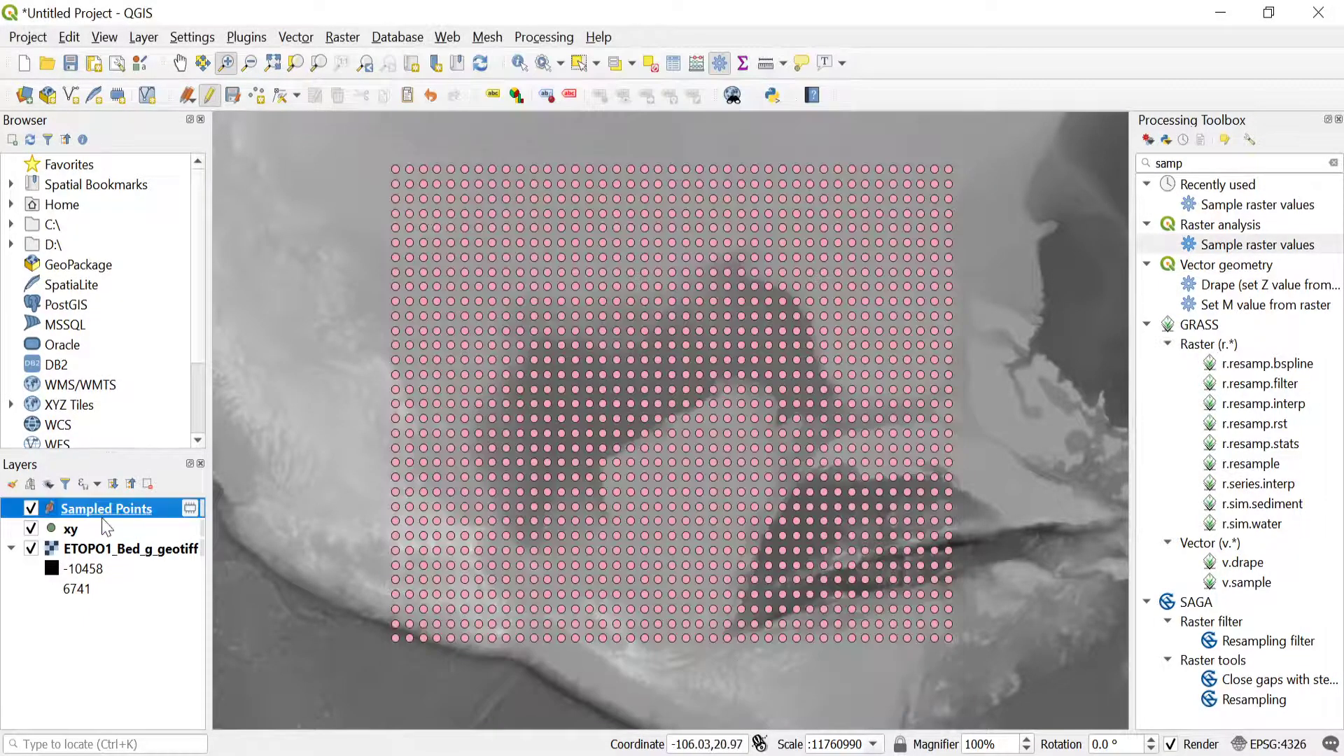
Check the x, y and z columns in the attribute table of Sampled Points.
{"action": "right_click", "coordinate": [99, 510]}
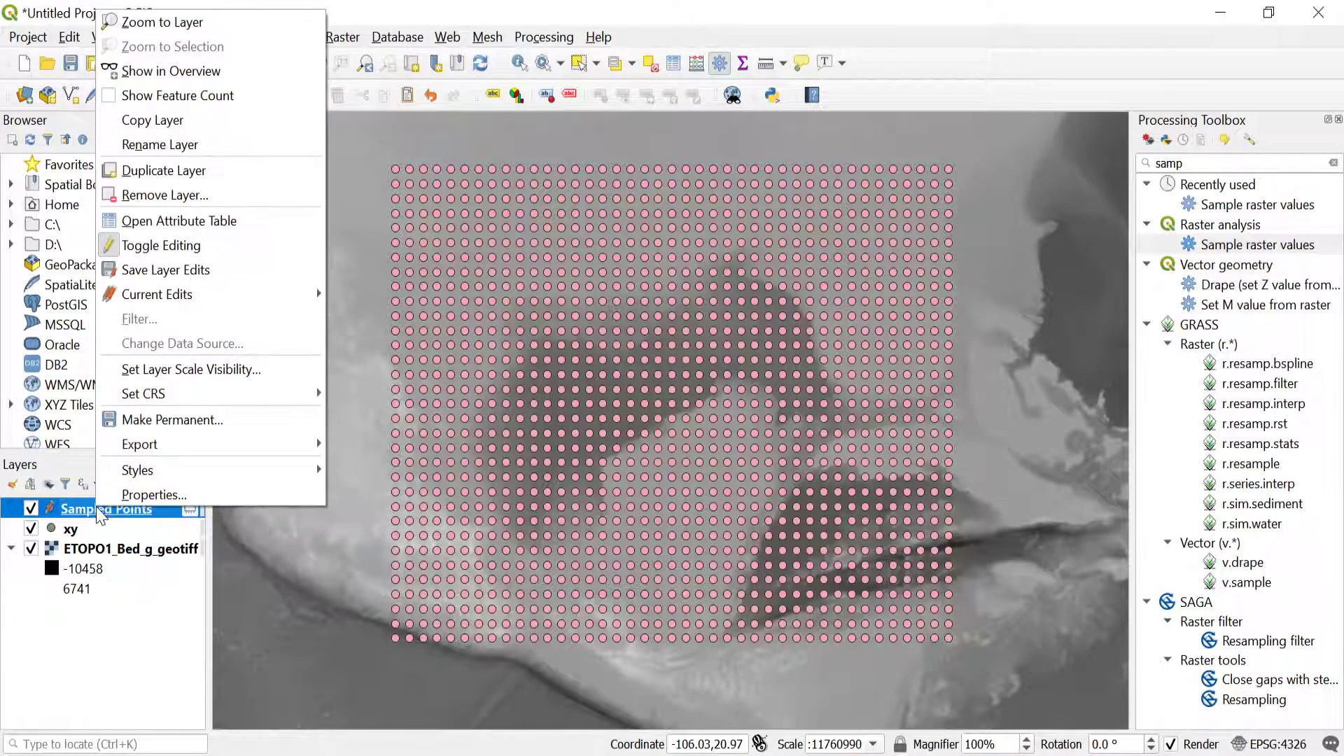
{"action": "left_click", "coordinate": [168, 228]}
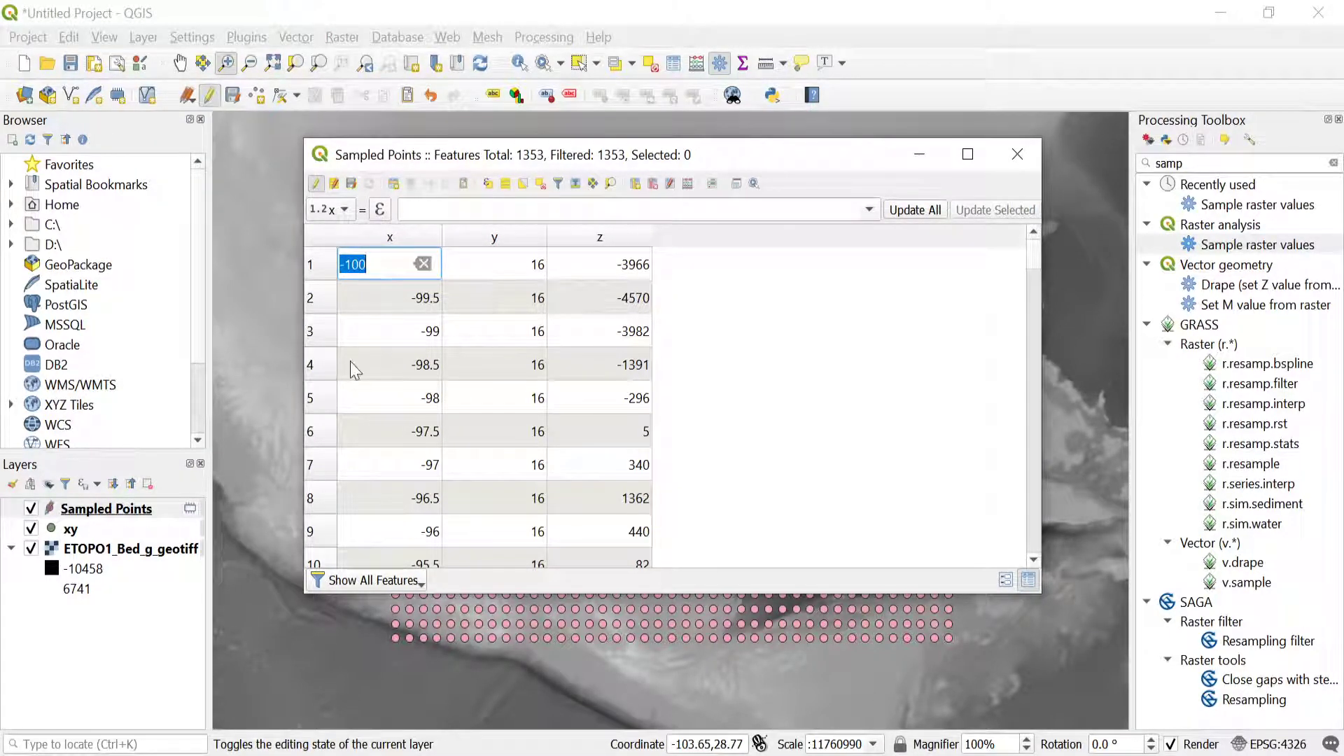
{"action": "left_click", "coordinate": [1016, 154]}
Start exporting the Sampled Points features in Comma Separated Value [CSV] format.
{"action": "right_click", "coordinate": [96, 516]}
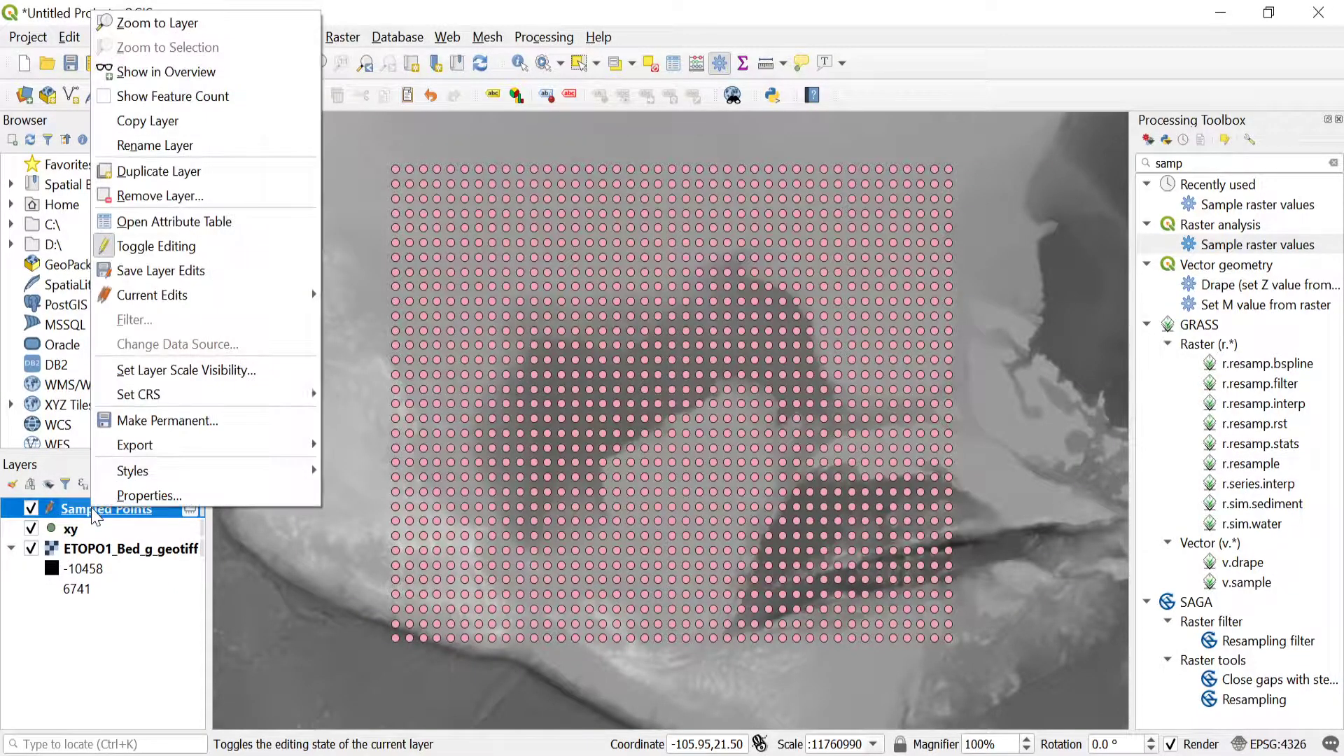
{"action": "mouse_move", "coordinate": [236, 448]}
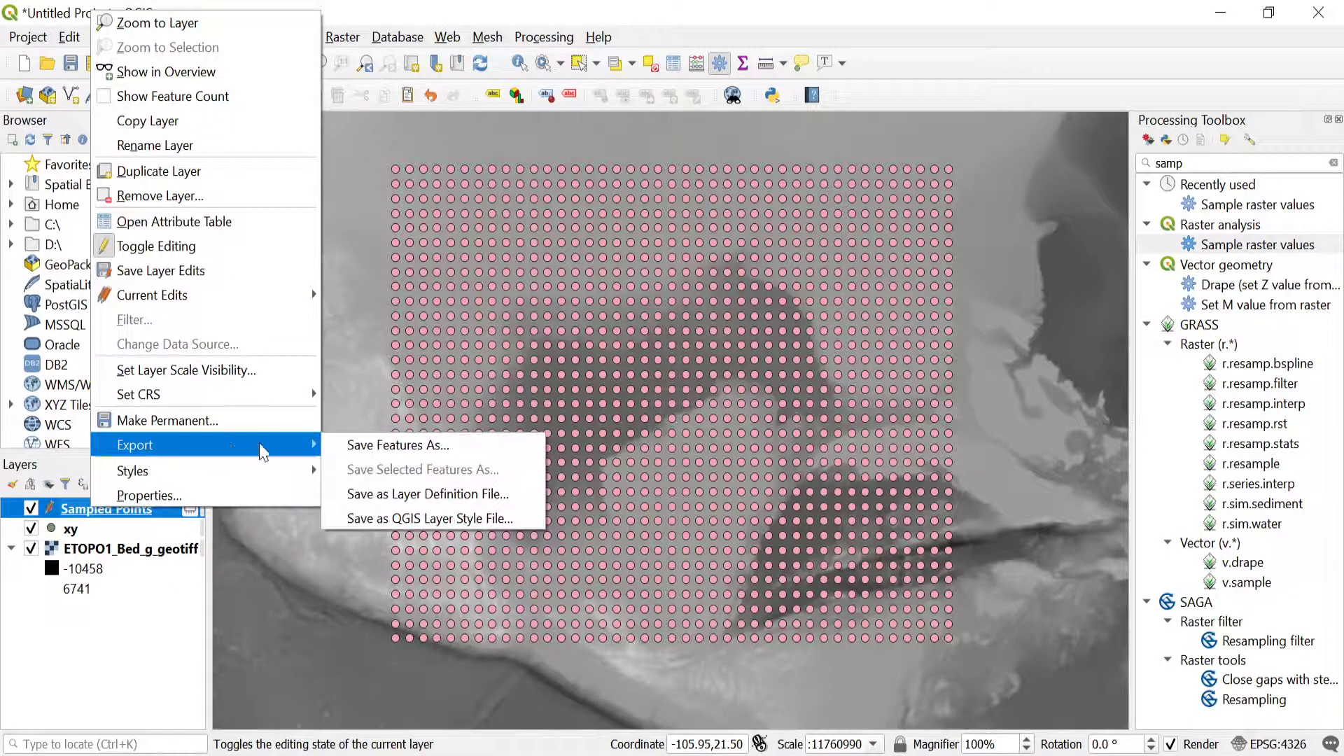
{"action": "left_click", "coordinate": [361, 445]}
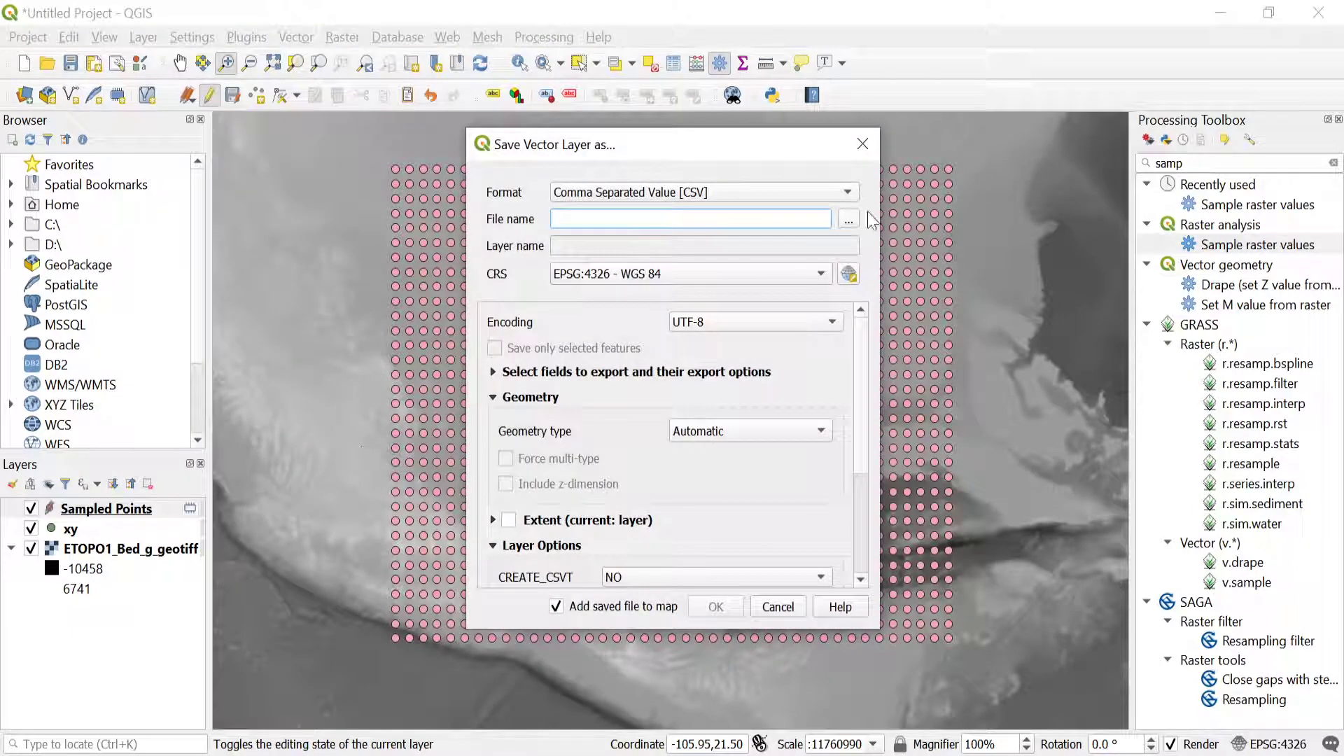
{"action": "left_click", "coordinate": [797, 191]}
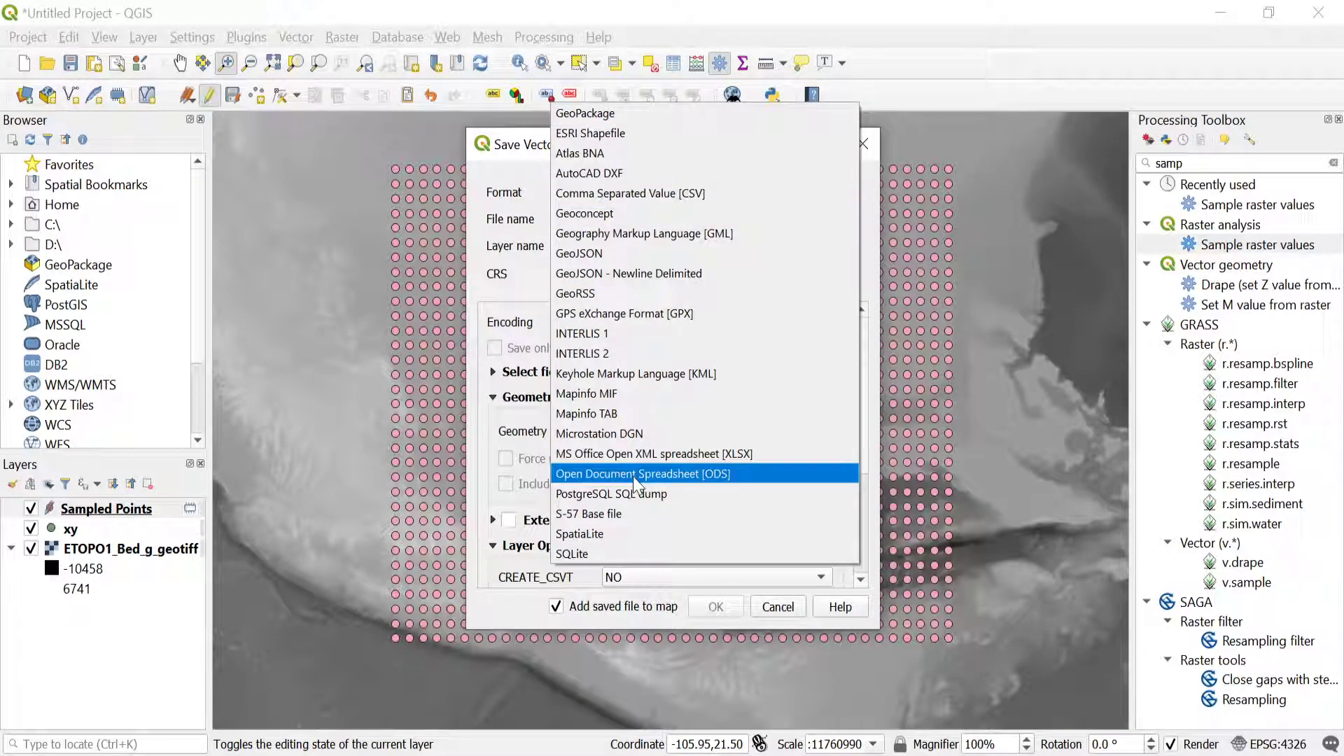
{"action": "left_click", "coordinate": [656, 196]}
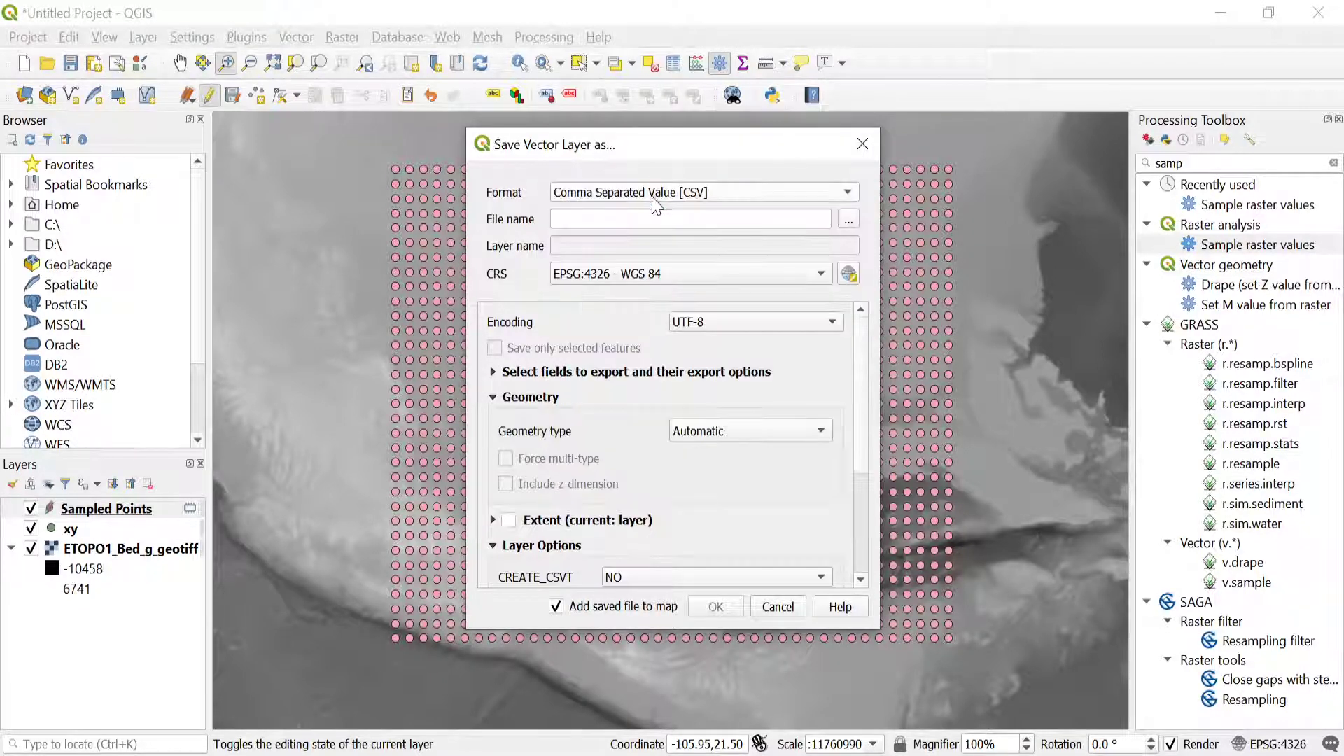
Export the layer as xyz.csv to the bathymetry folder without adding the saved file to the map.
{"action": "left_click", "coordinate": [846, 219]}
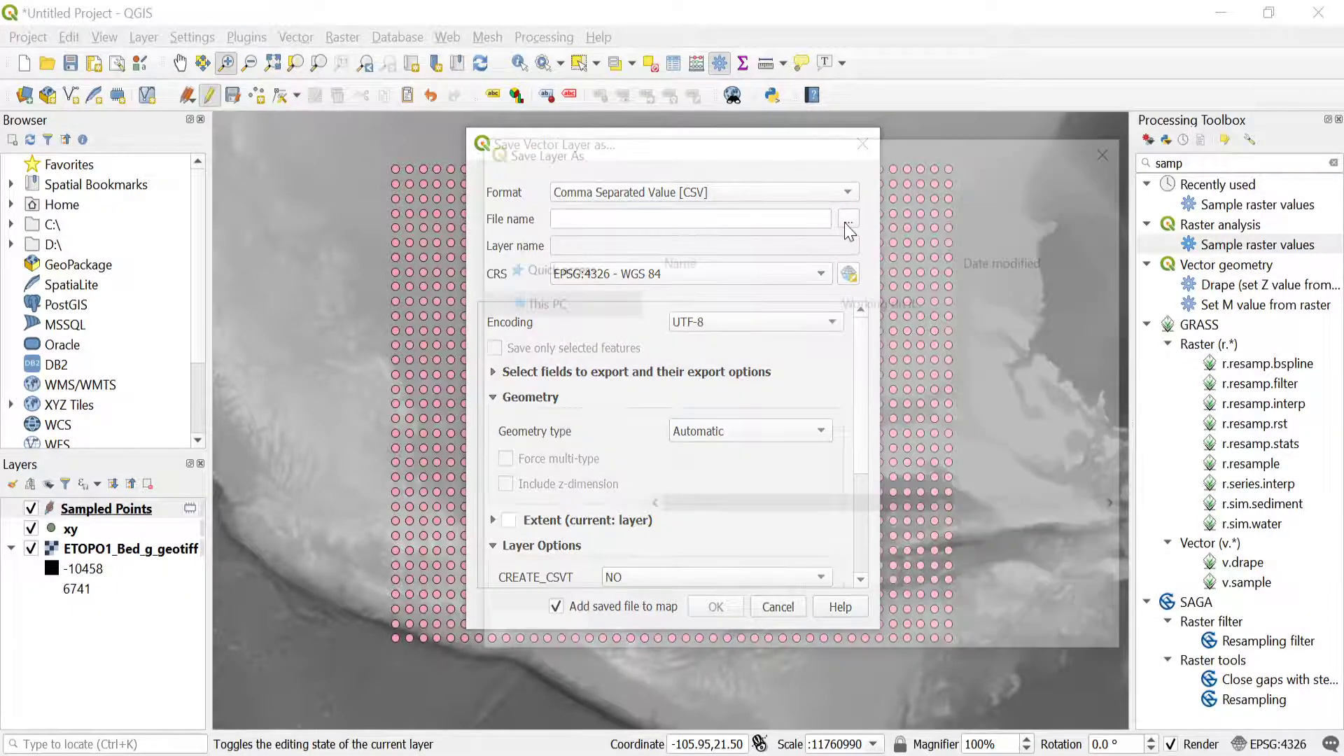
{"action": "type", "text": "xyz"}
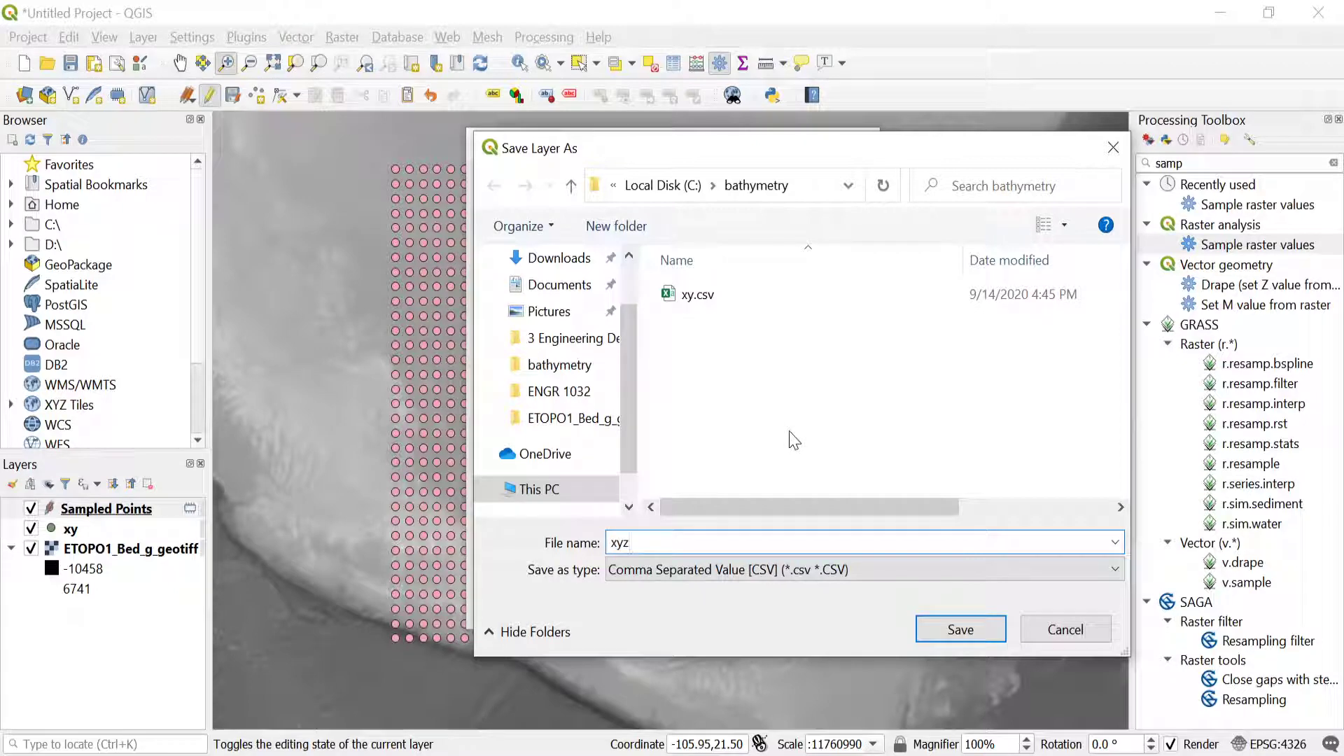
{"action": "left_click", "coordinate": [957, 631]}
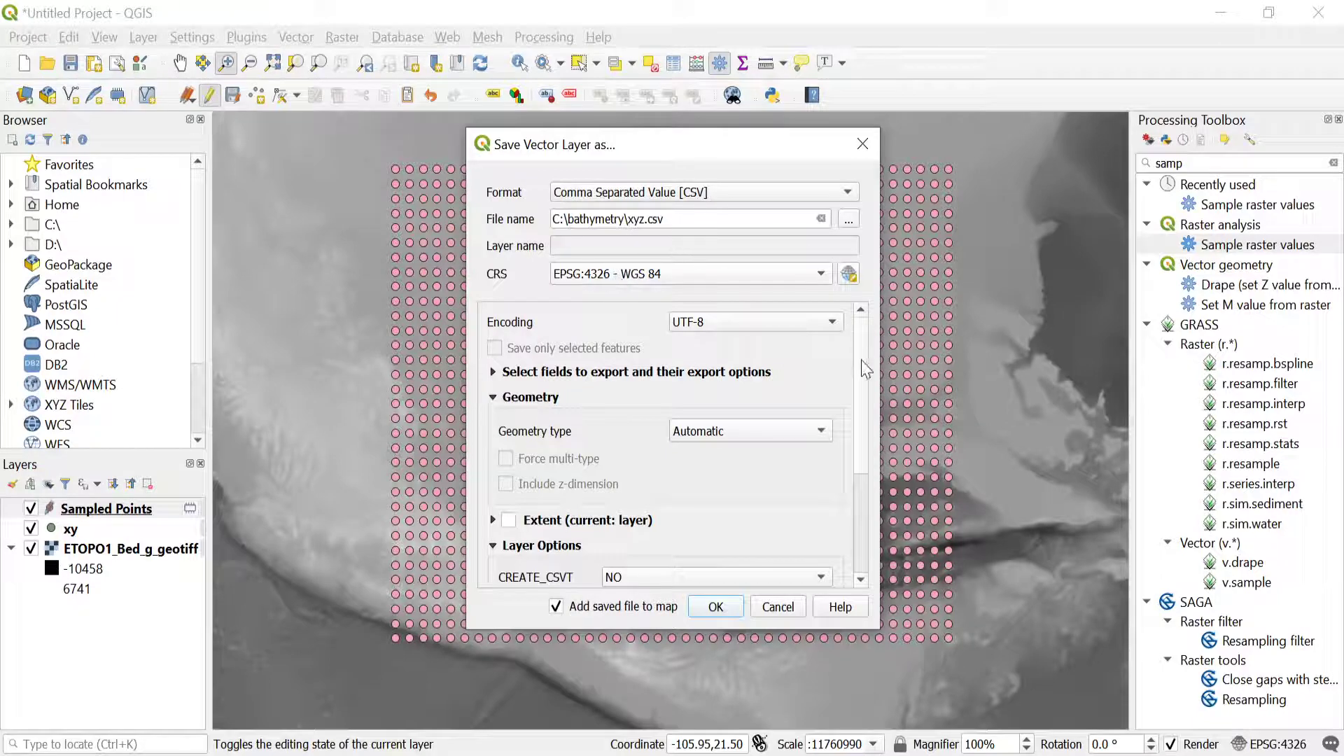
{"action": "left_click_drag", "start_coordinate": [861, 364], "coordinate": [867, 494]}
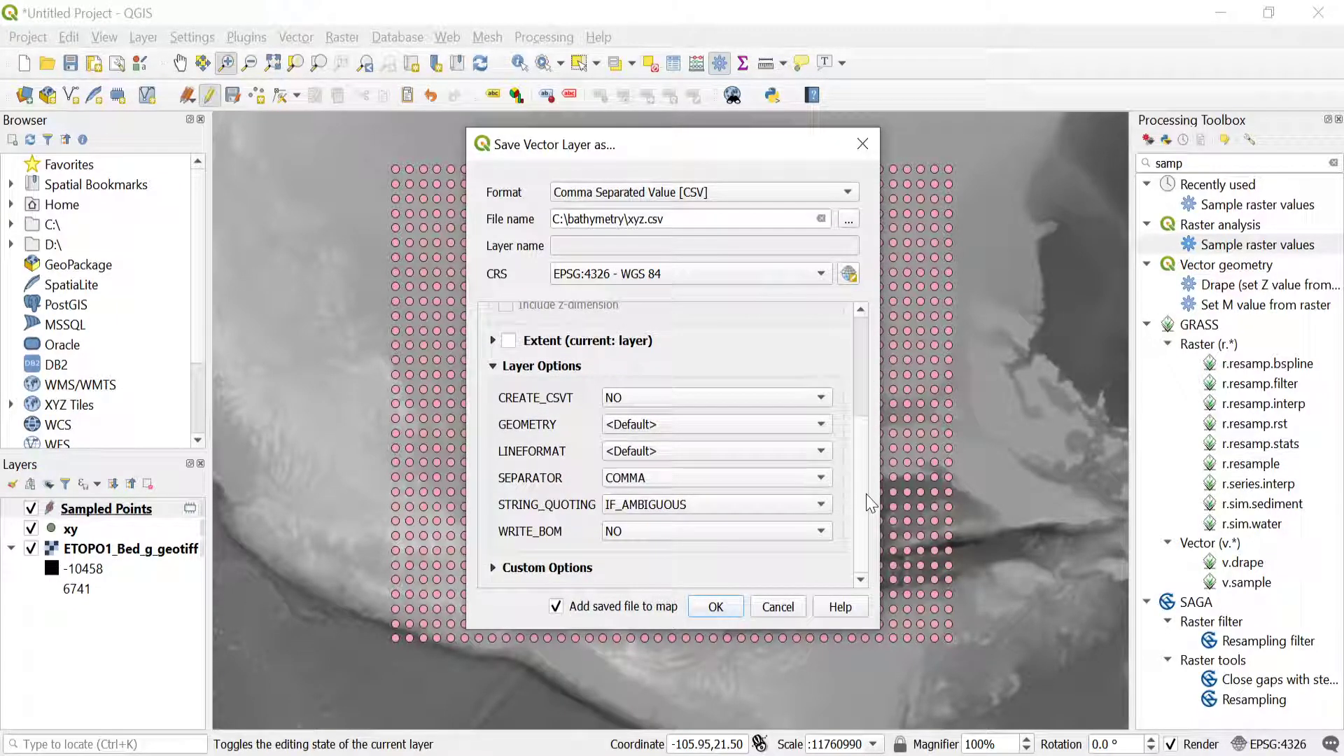
{"action": "scroll", "coordinate": [870, 502], "scroll_direction": "up", "scroll_amount": 5}
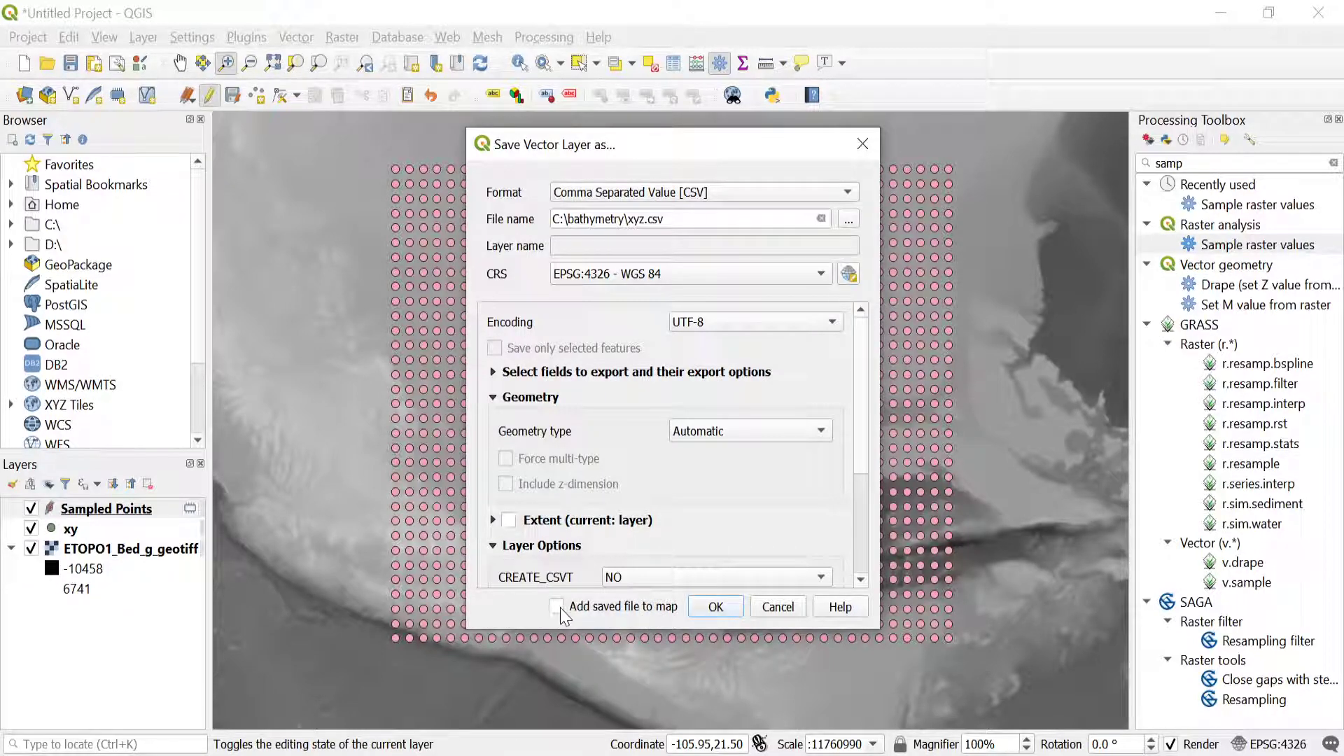
{"action": "left_click", "coordinate": [715, 607]}
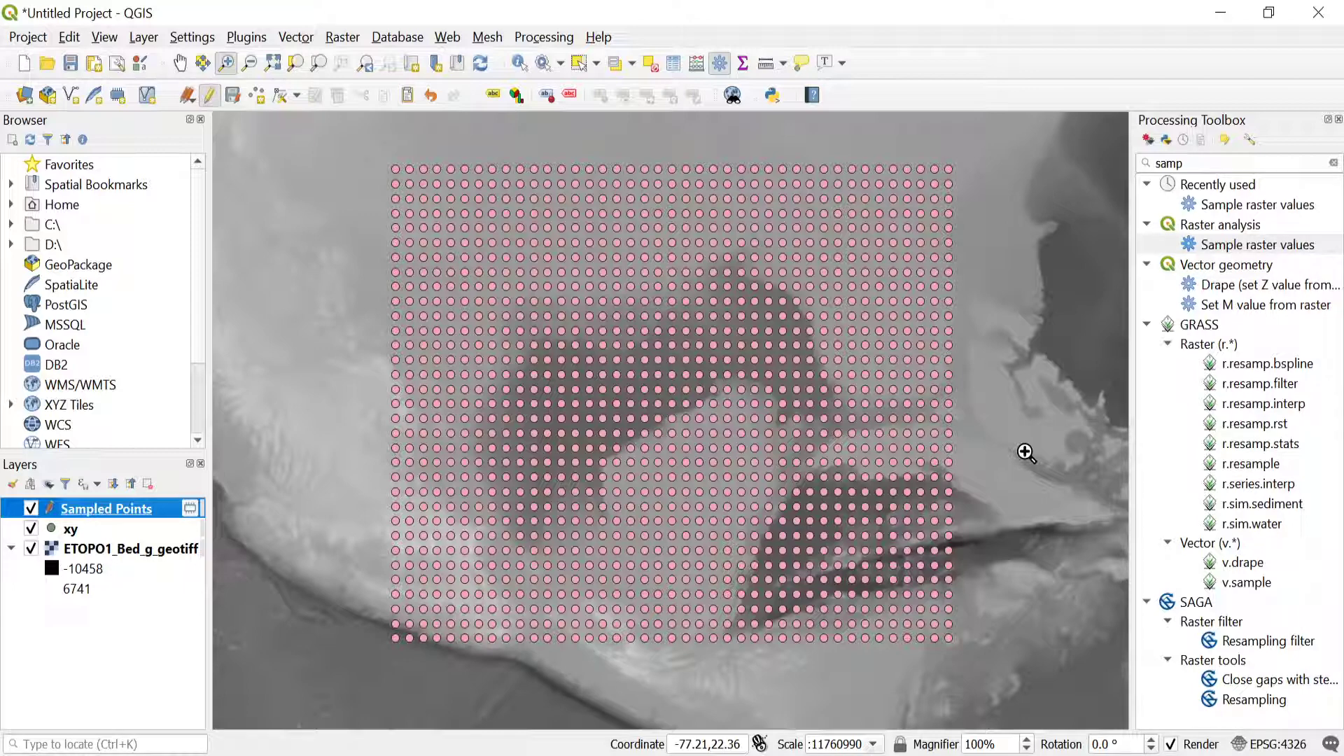
Switch to Spyder to examine the loadtxt line and its skiprows argument, and check the header row of xyz.csv in Excel.
{"action": "key", "text": "alt+Tab"}
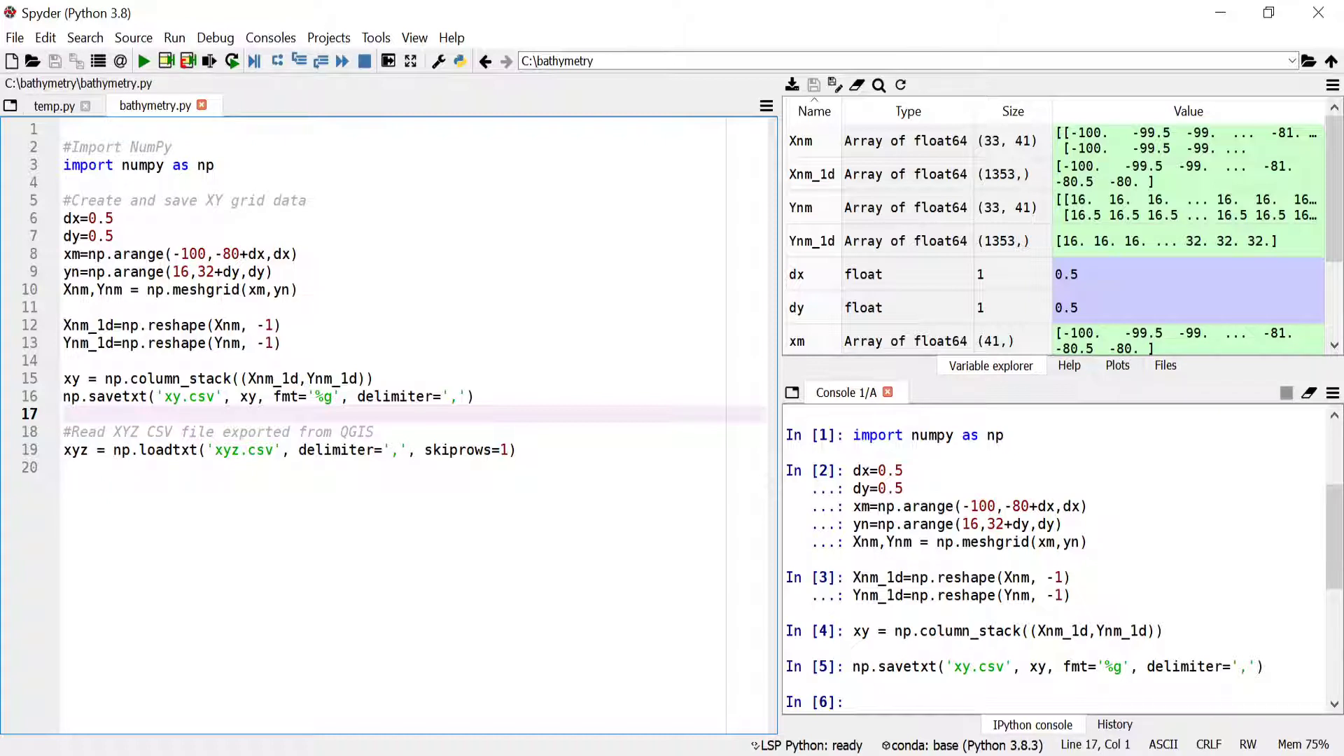
{"action": "double_click", "coordinate": [168, 449]}
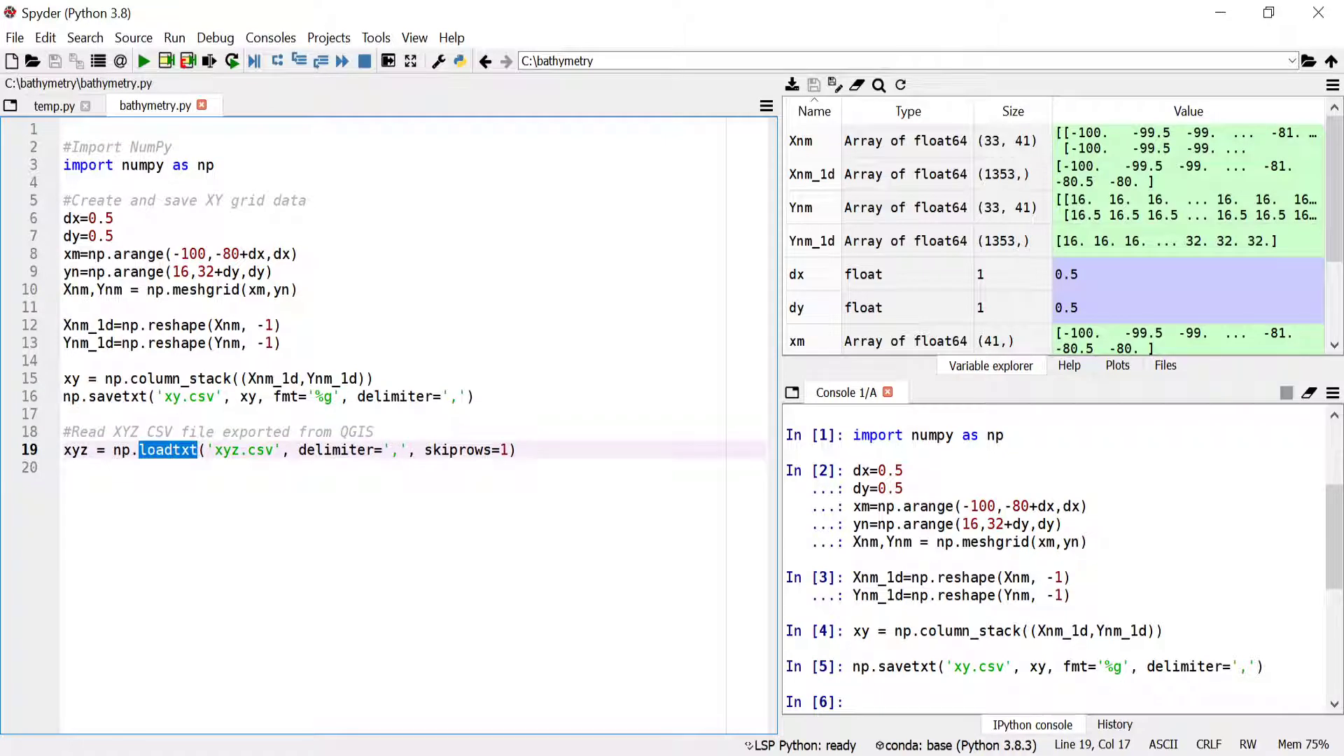
{"action": "left_click", "coordinate": [122, 449]}
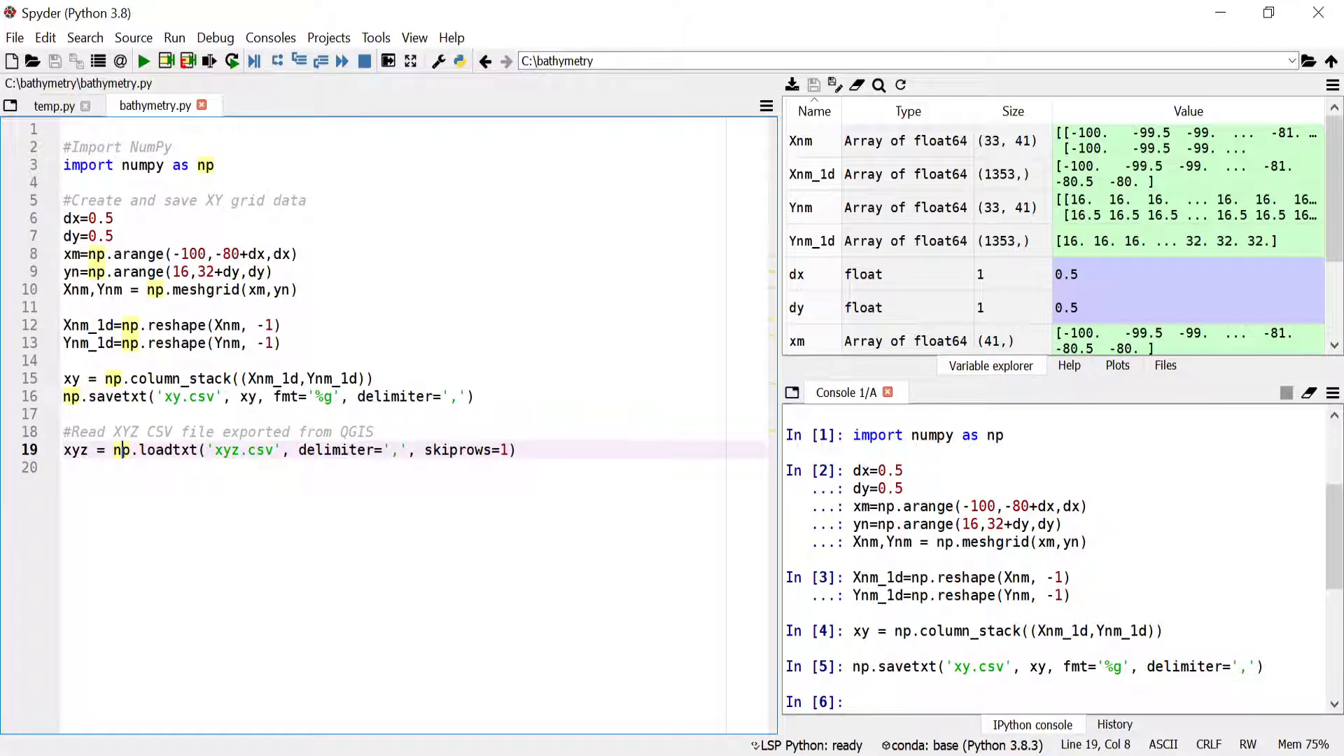
{"action": "double_click", "coordinate": [459, 449]}
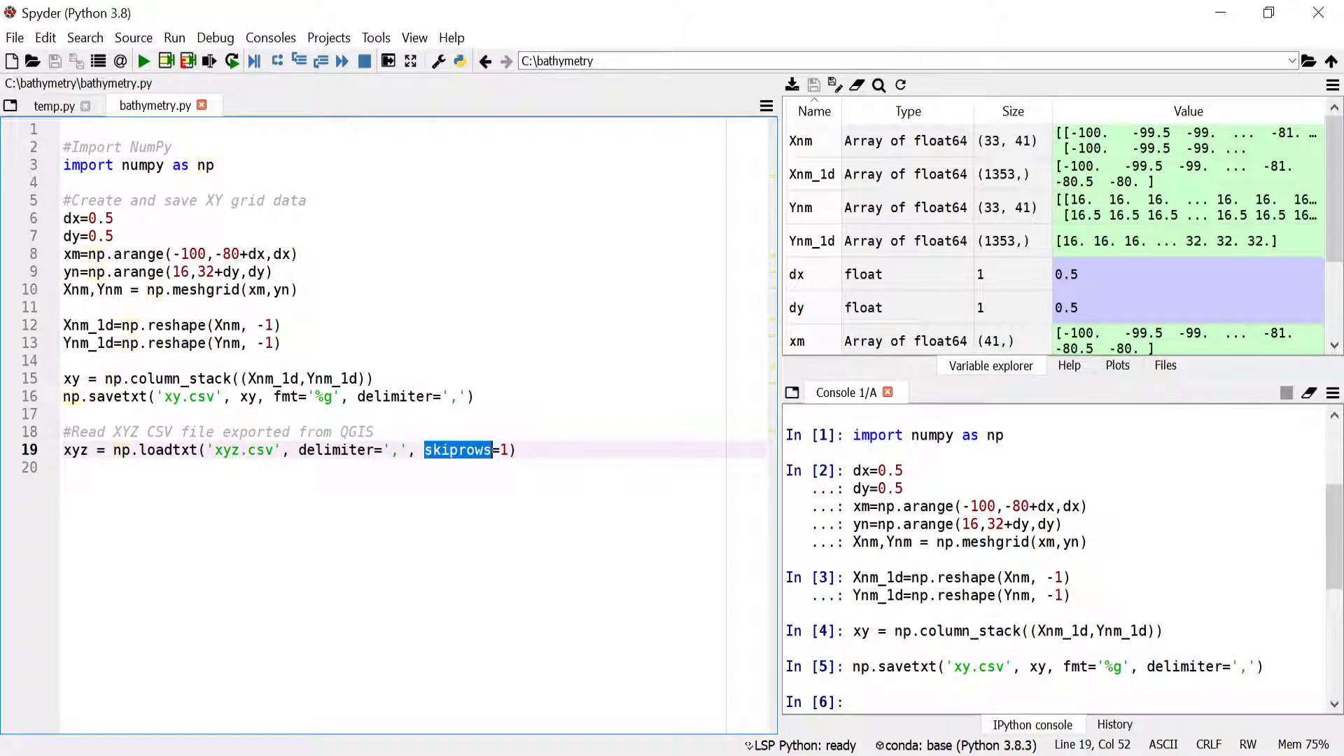
{"action": "left_click", "coordinate": [517, 450]}
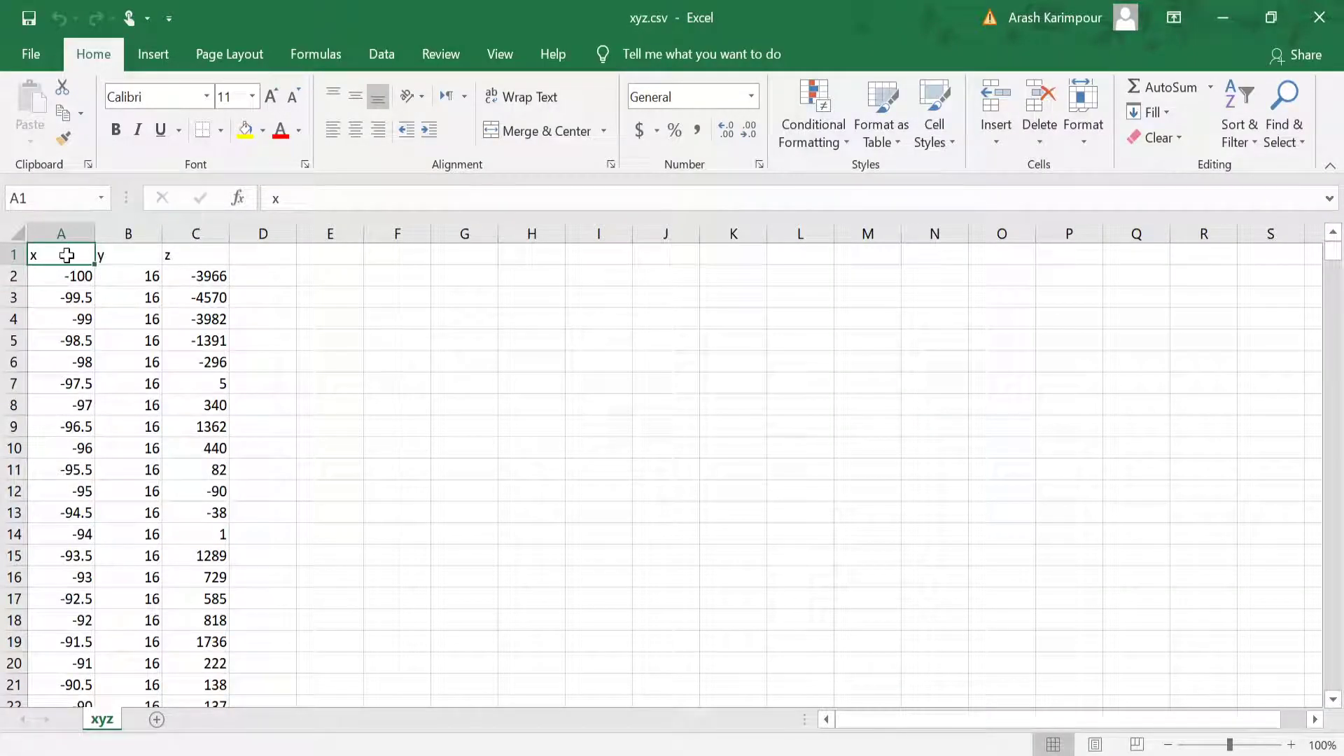
{"action": "left_click", "coordinate": [126, 256]}
{"action": "left_click", "coordinate": [209, 255]}
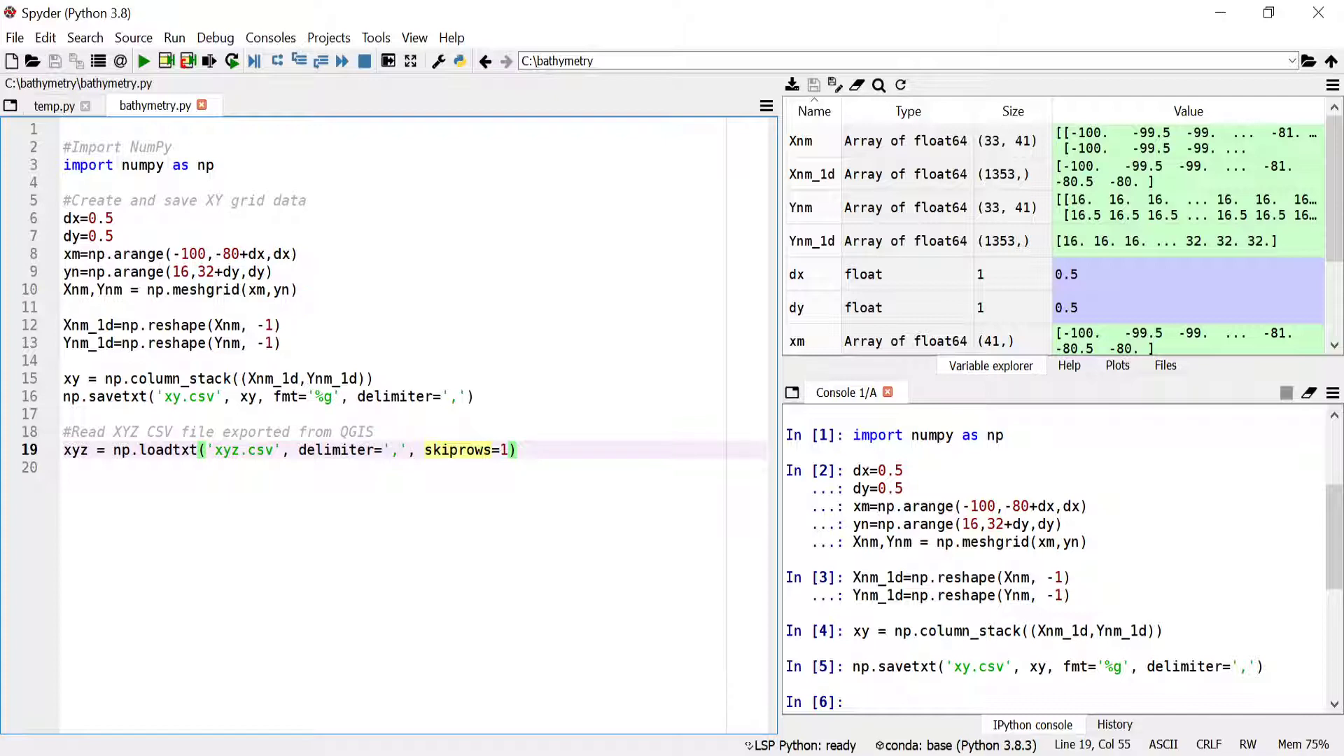
Run the np.loadtxt line that reads xyz.csv into xyz, and look through the loaded array.
{"action": "left_click", "coordinate": [210, 62]}
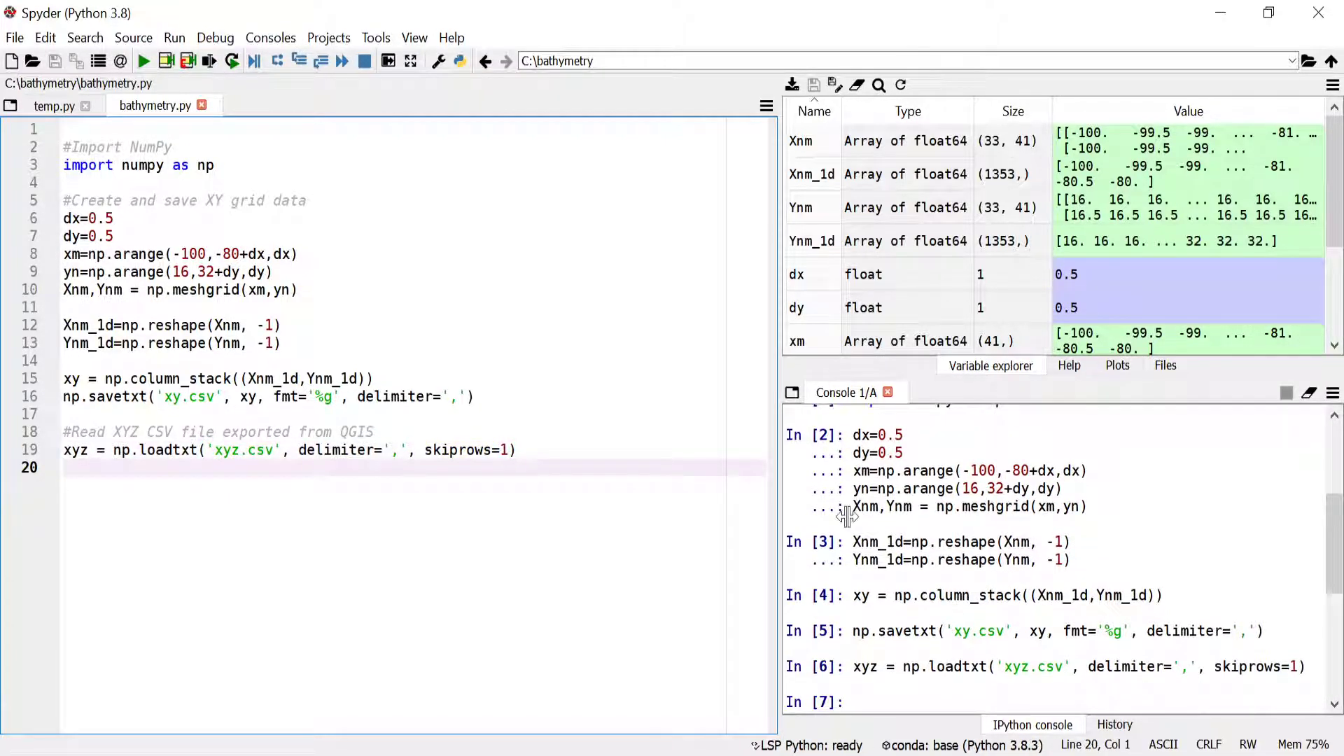
{"action": "scroll", "coordinate": [838, 275], "scroll_direction": "down", "scroll_amount": 1}
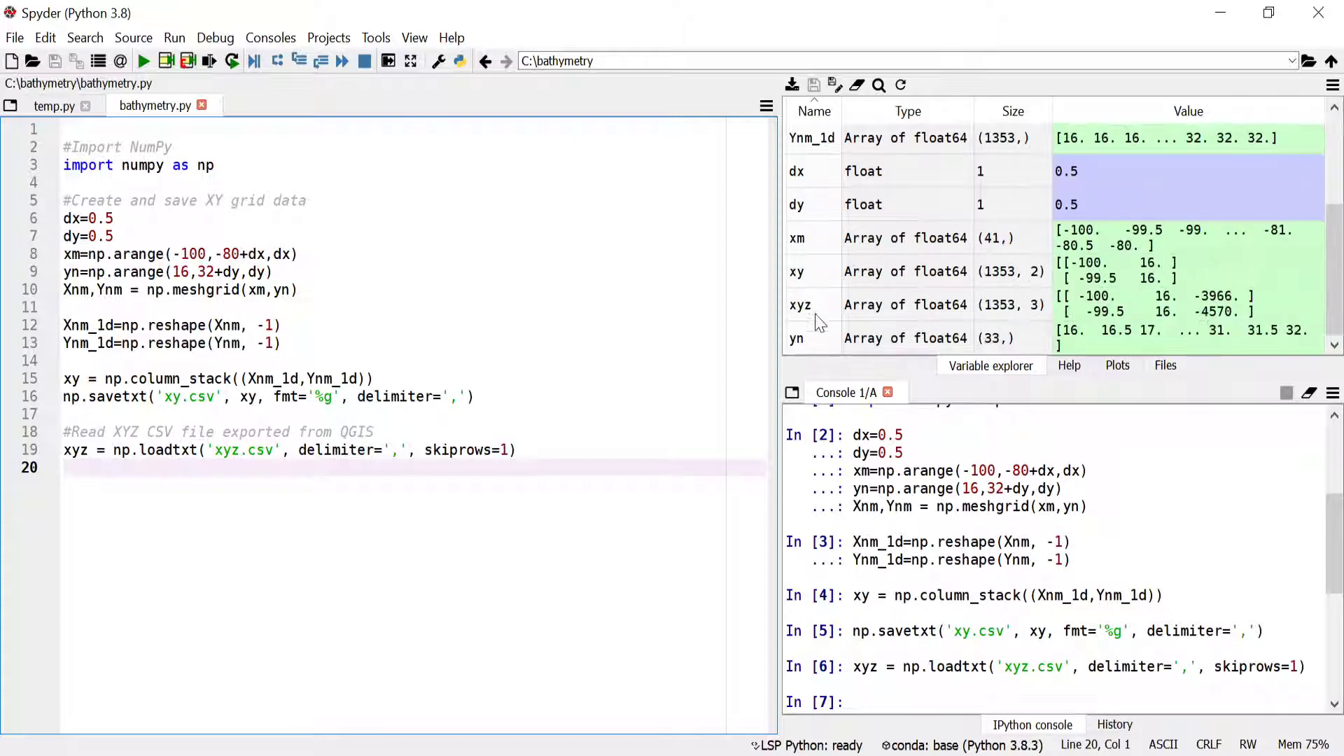
{"action": "double_click", "coordinate": [816, 304]}
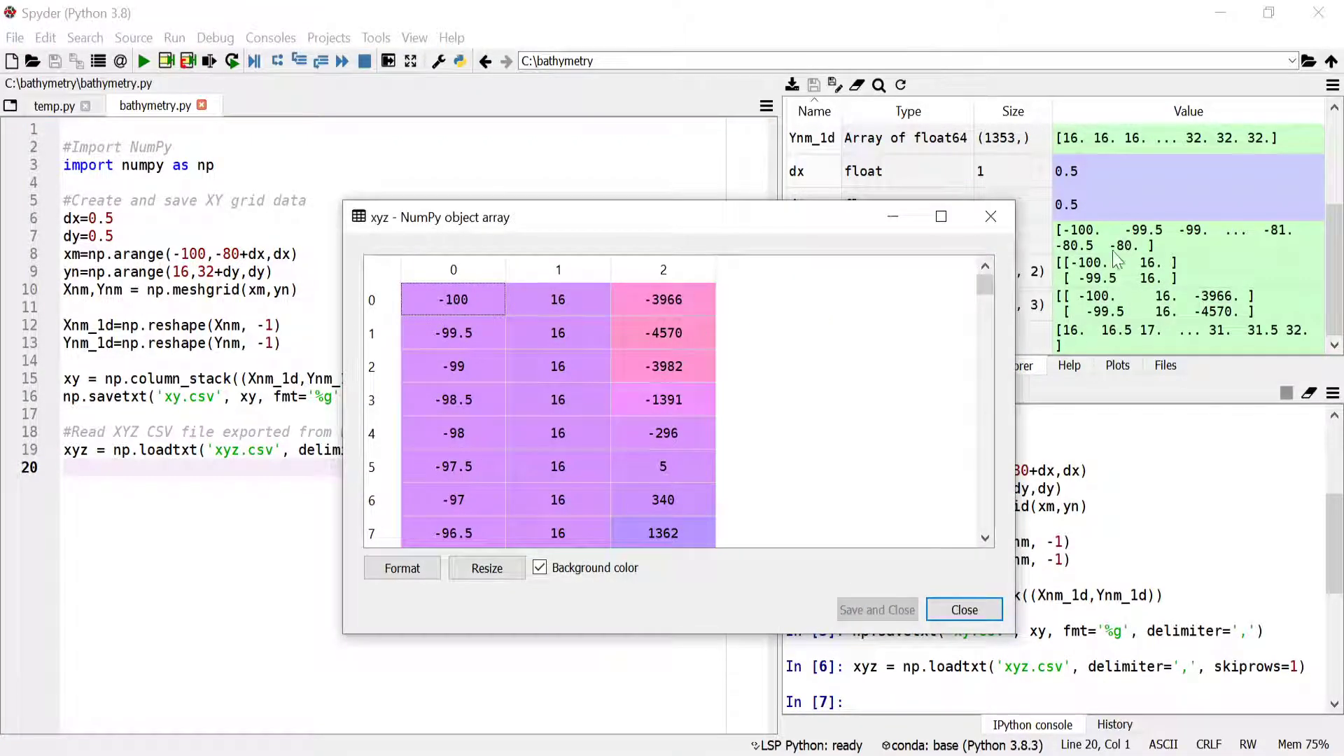
{"action": "left_click_drag", "start_coordinate": [984, 284], "coordinate": [983, 392]}
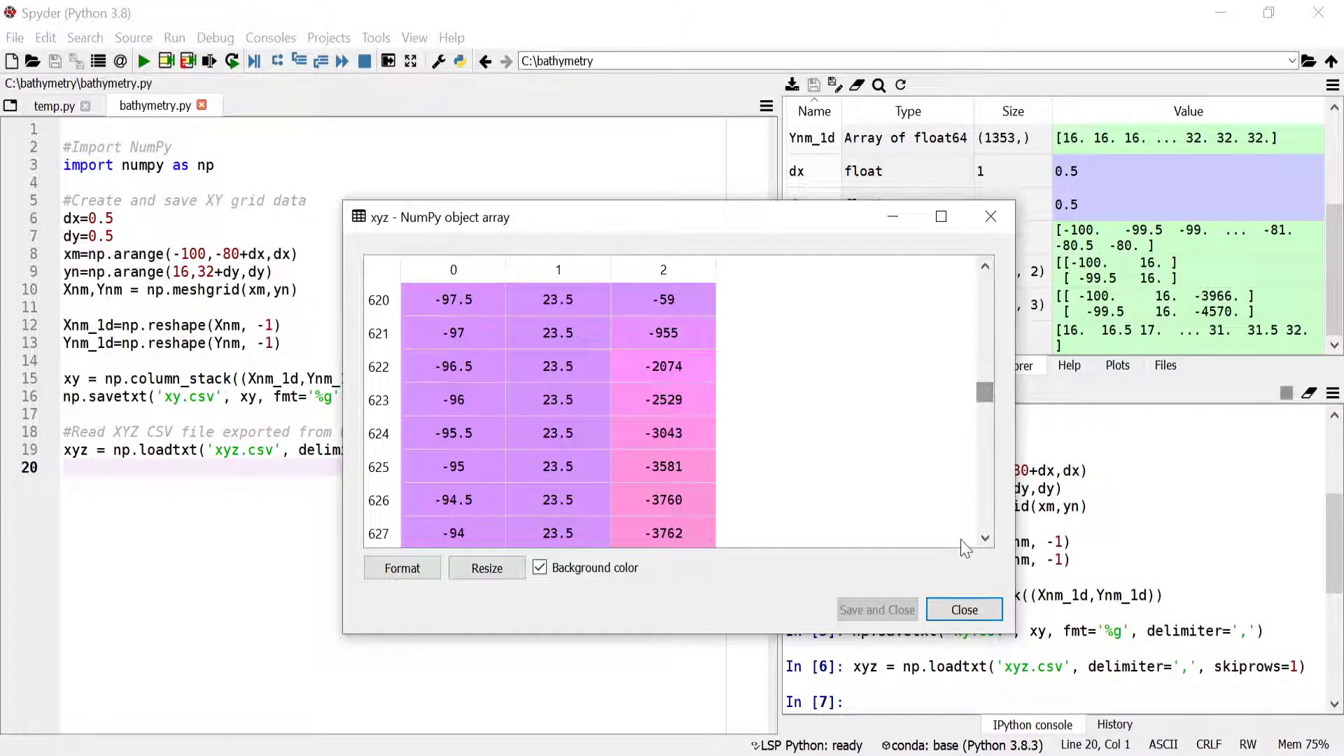
{"action": "left_click", "coordinate": [970, 611]}
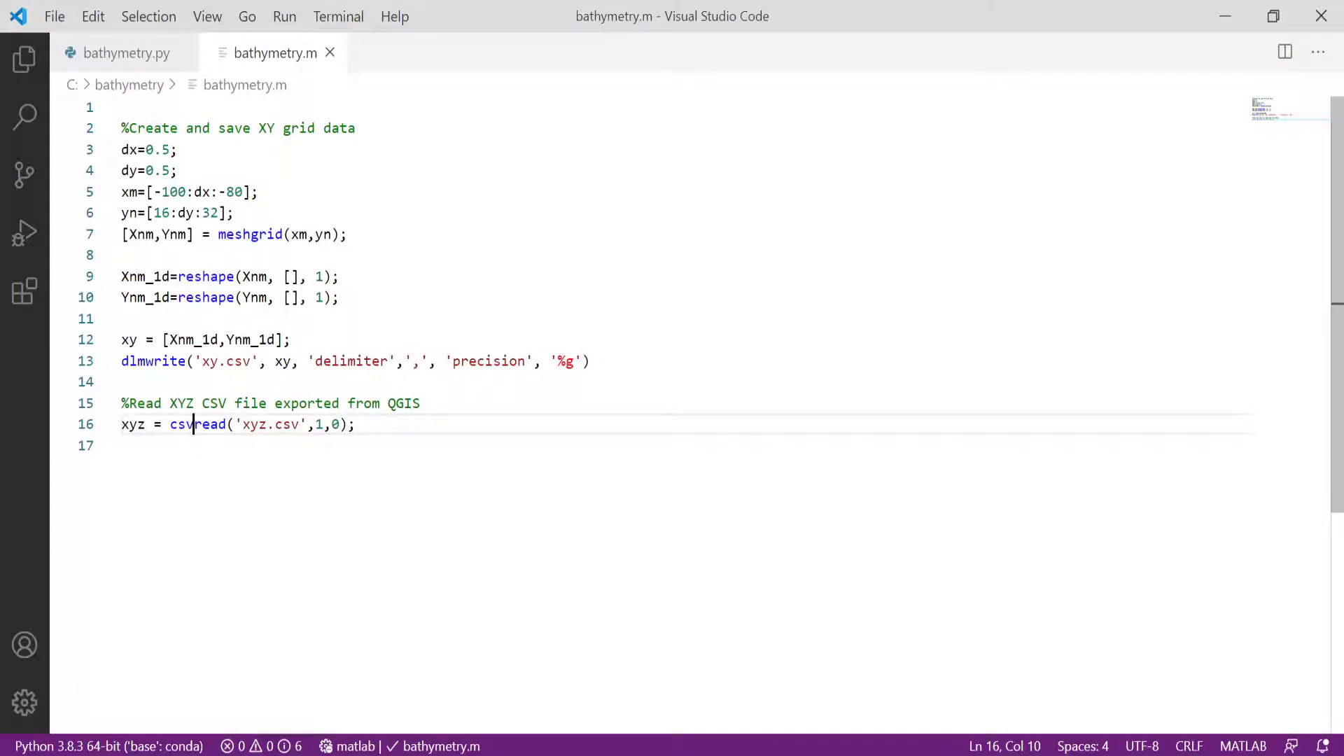
Examine the csvread line and its row offset in bathymetry.m in Visual Studio Code, and return to the end of bathymetry.py in Spyder.
{"action": "double_click", "coordinate": [196, 424]}
{"action": "key", "text": "End"}
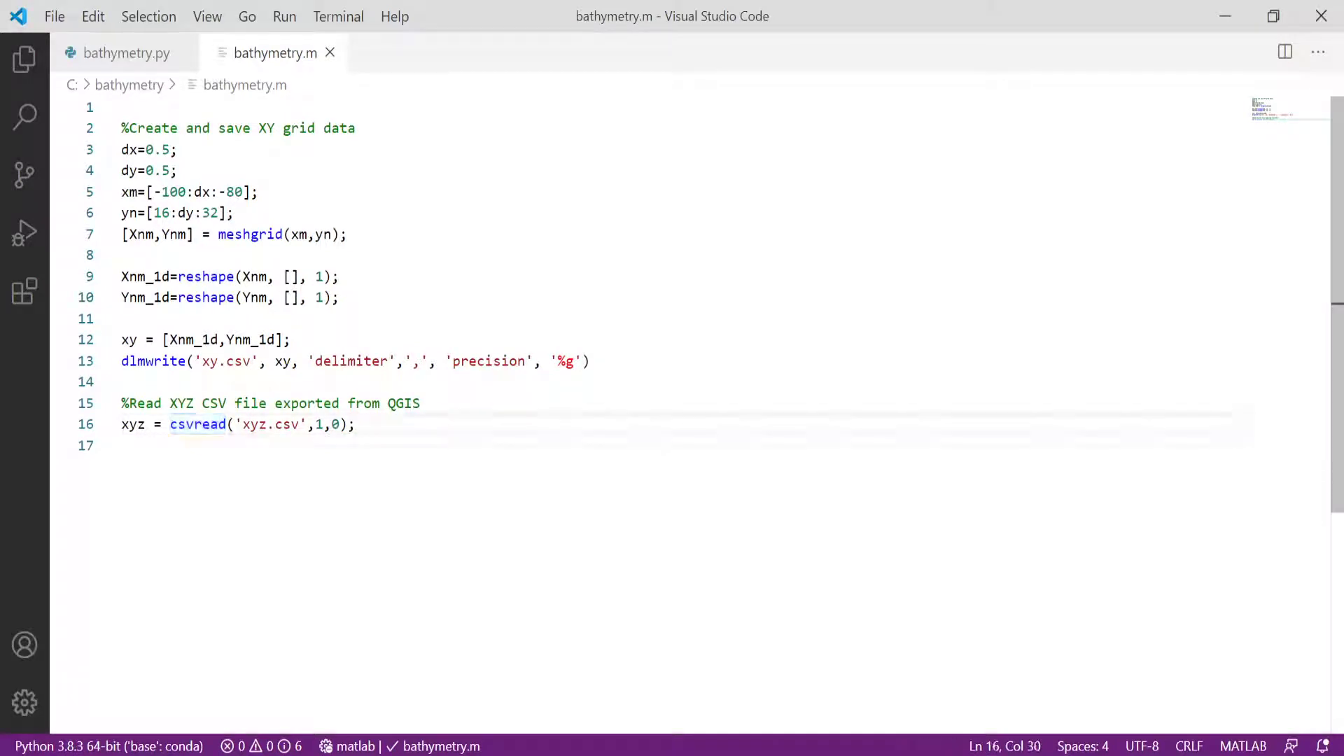
{"action": "left_click", "coordinate": [316, 424]}
{"action": "key", "text": "shift+Right"}
{"action": "key", "text": "End"}
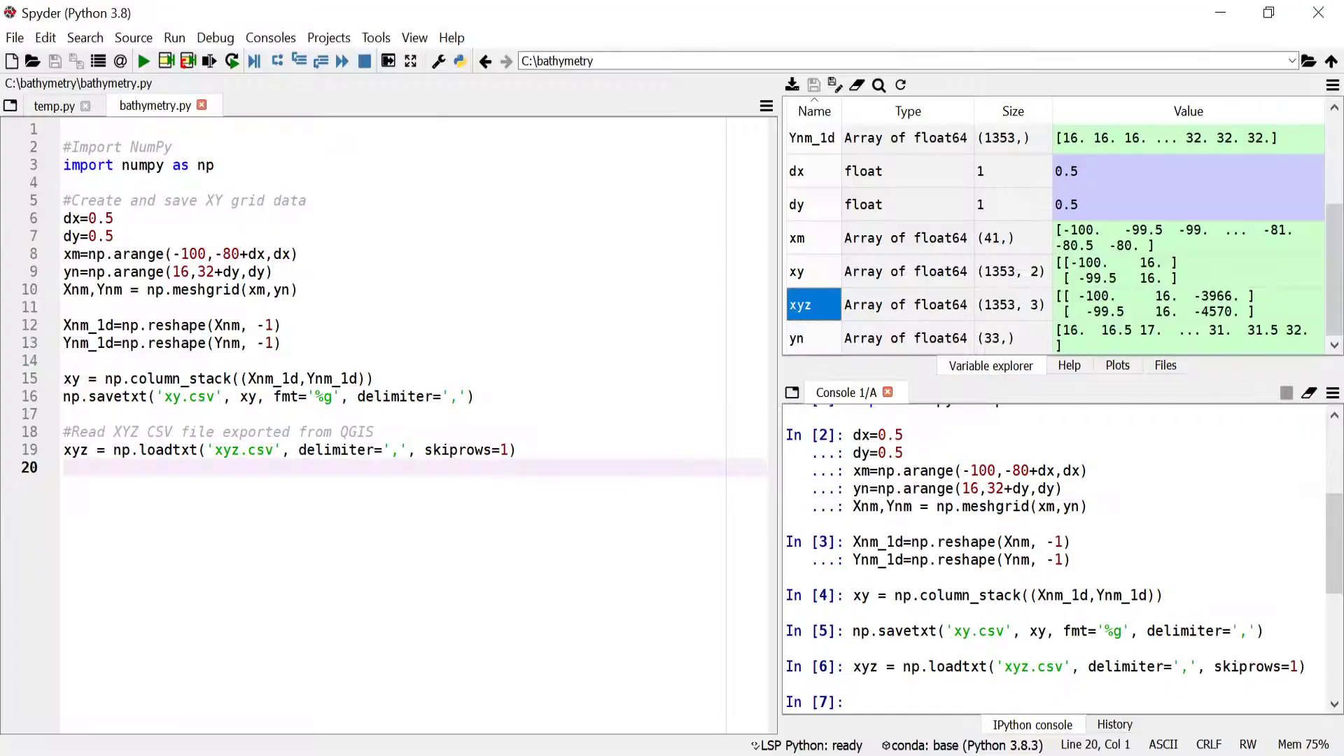
{"action": "left_click", "coordinate": [63, 466]}
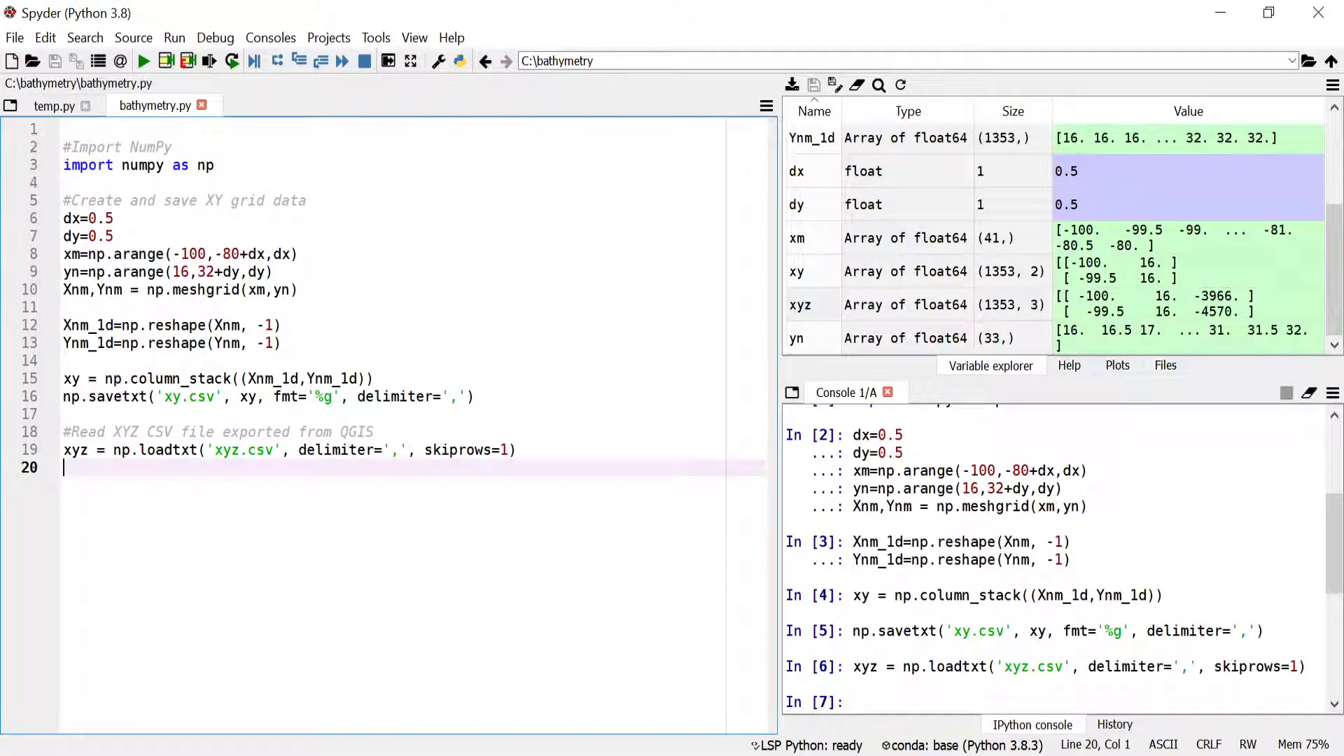